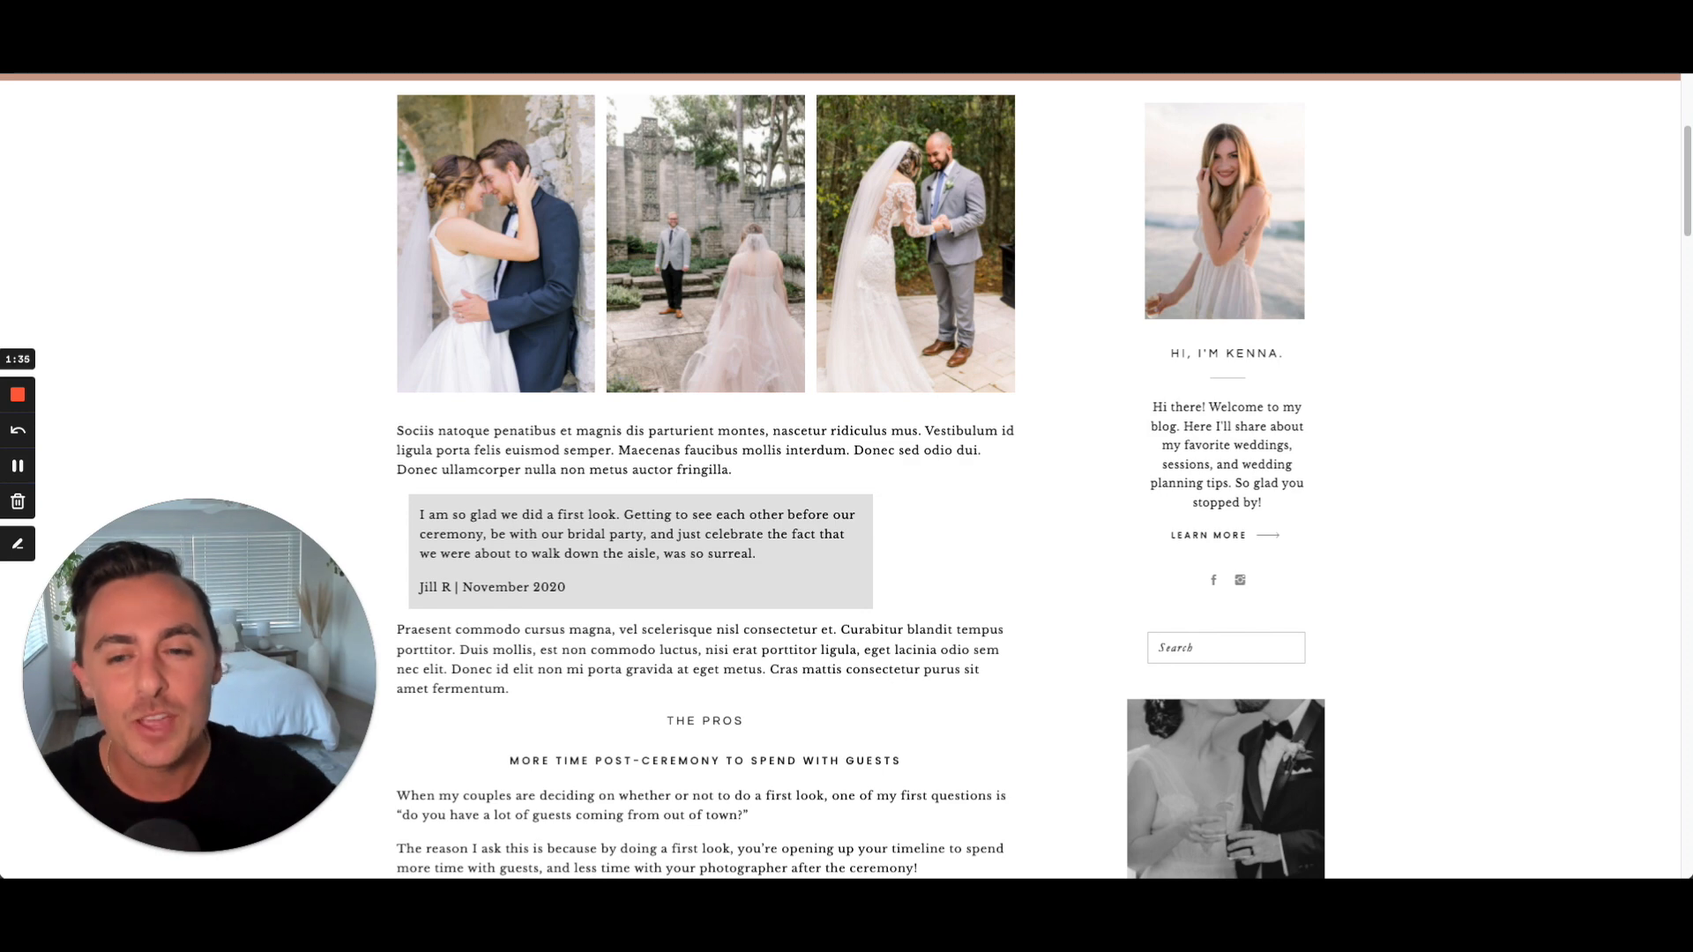
# Compare the quote, headings, body text and comments section in the unstyled and styled versions of the blog post.
pyautogui.scroll(-7, 728, 433)
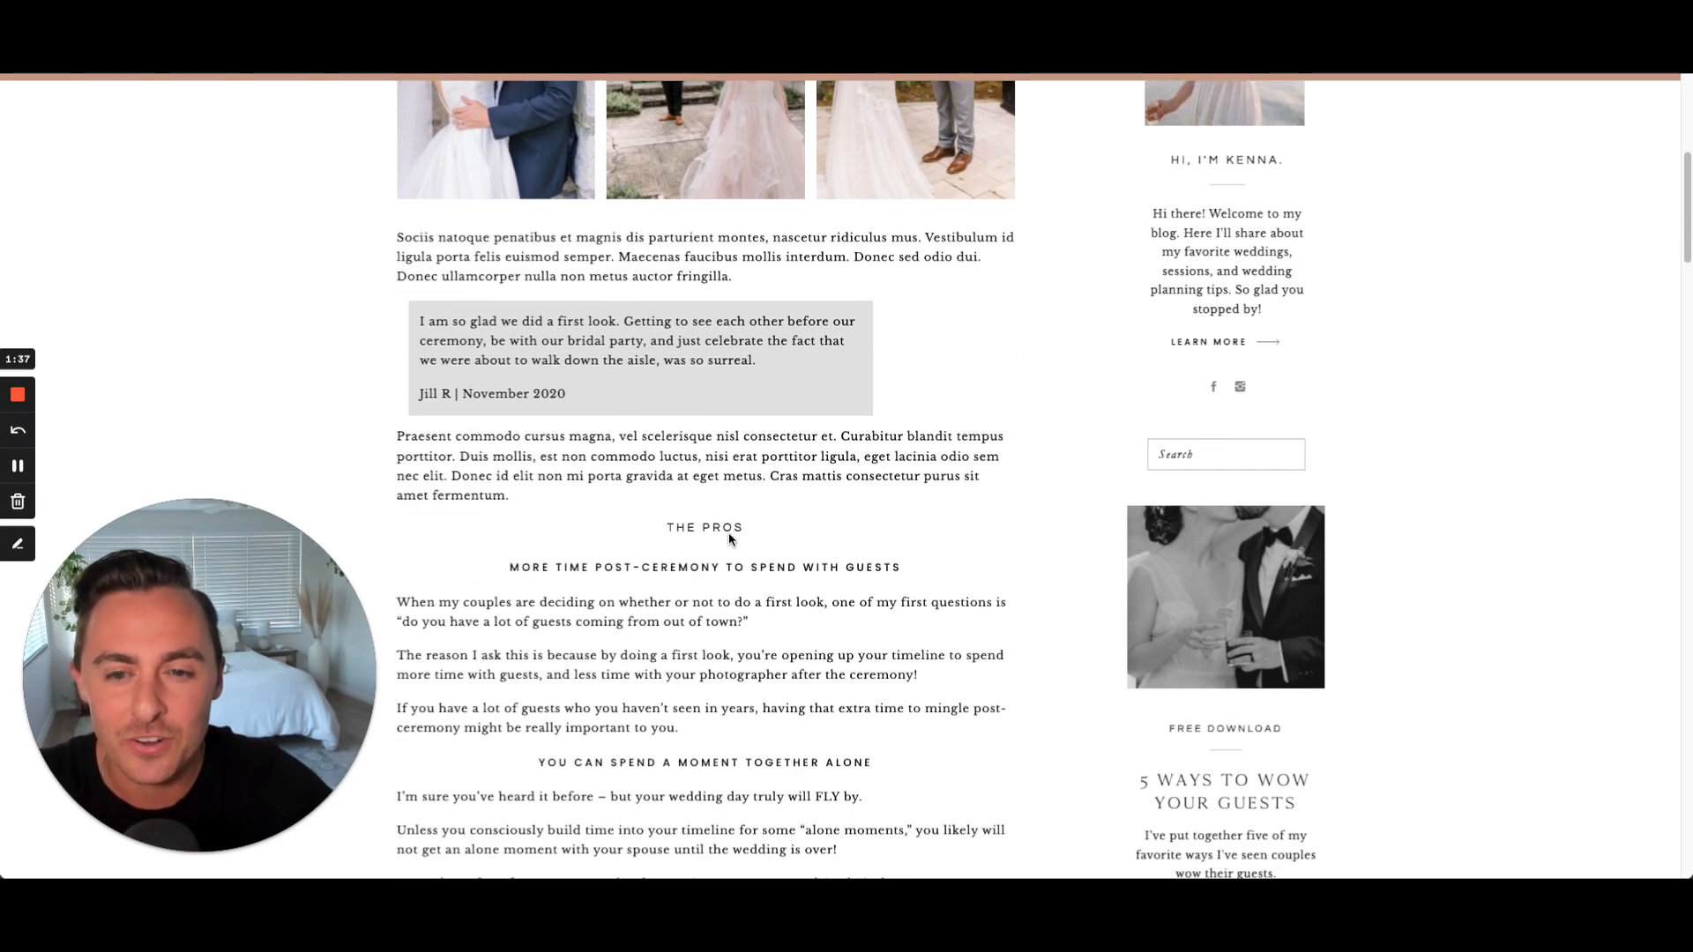
pyautogui.scroll(-15, 741, 599)
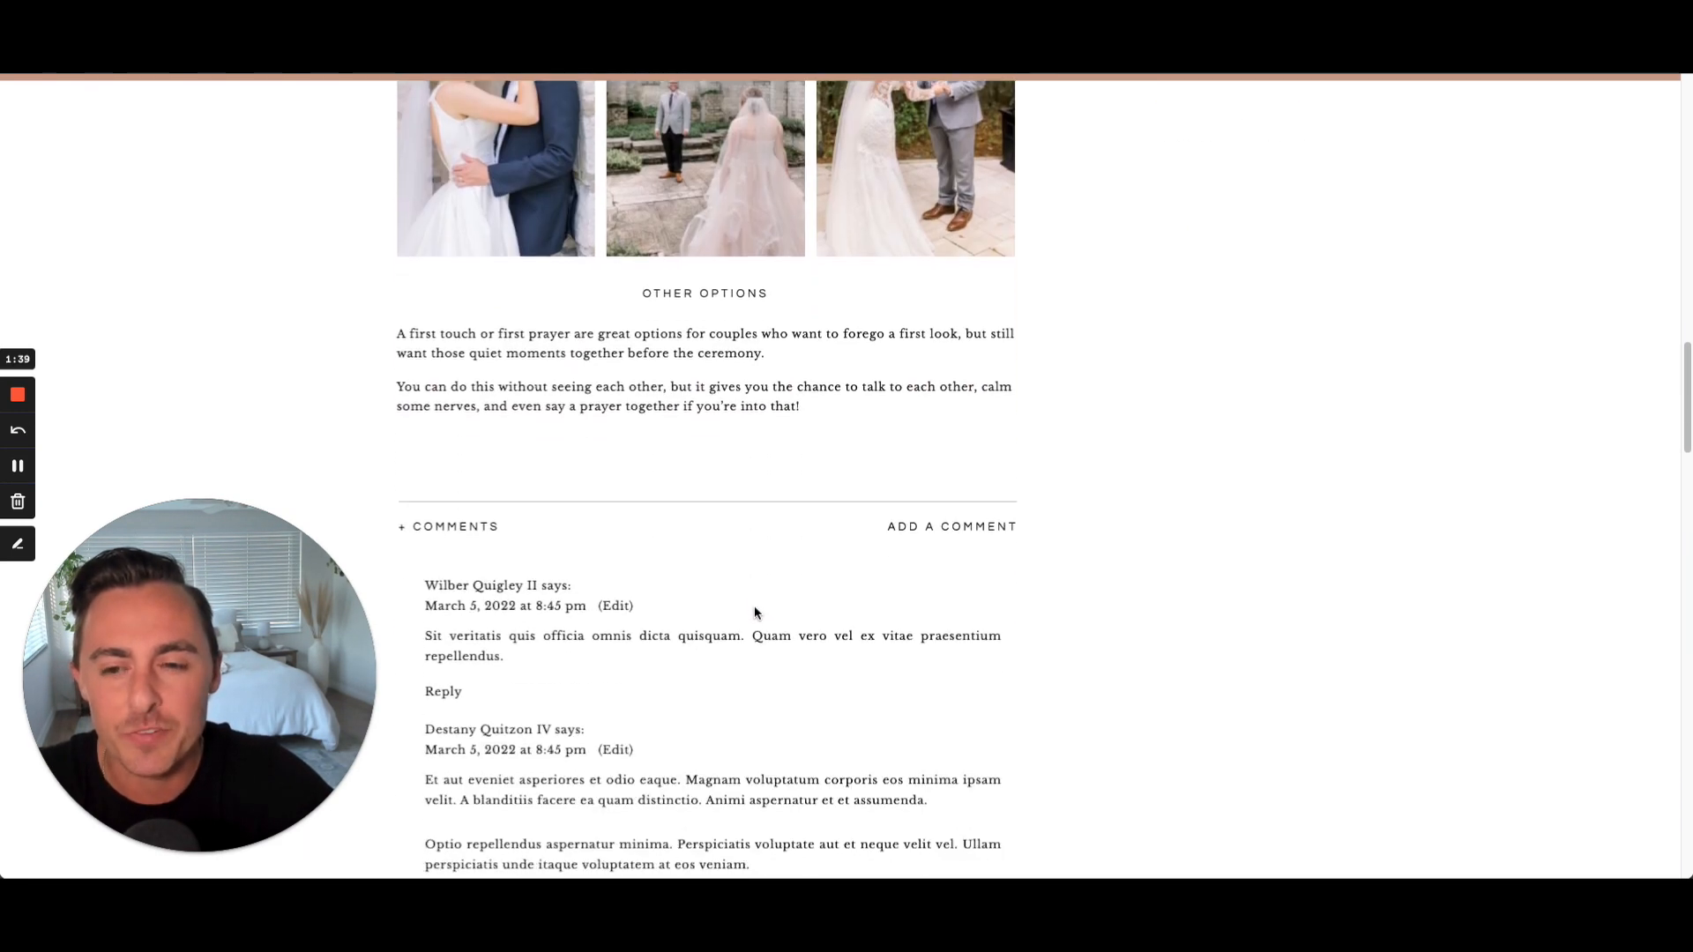
pyautogui.scroll(20, 756, 615)
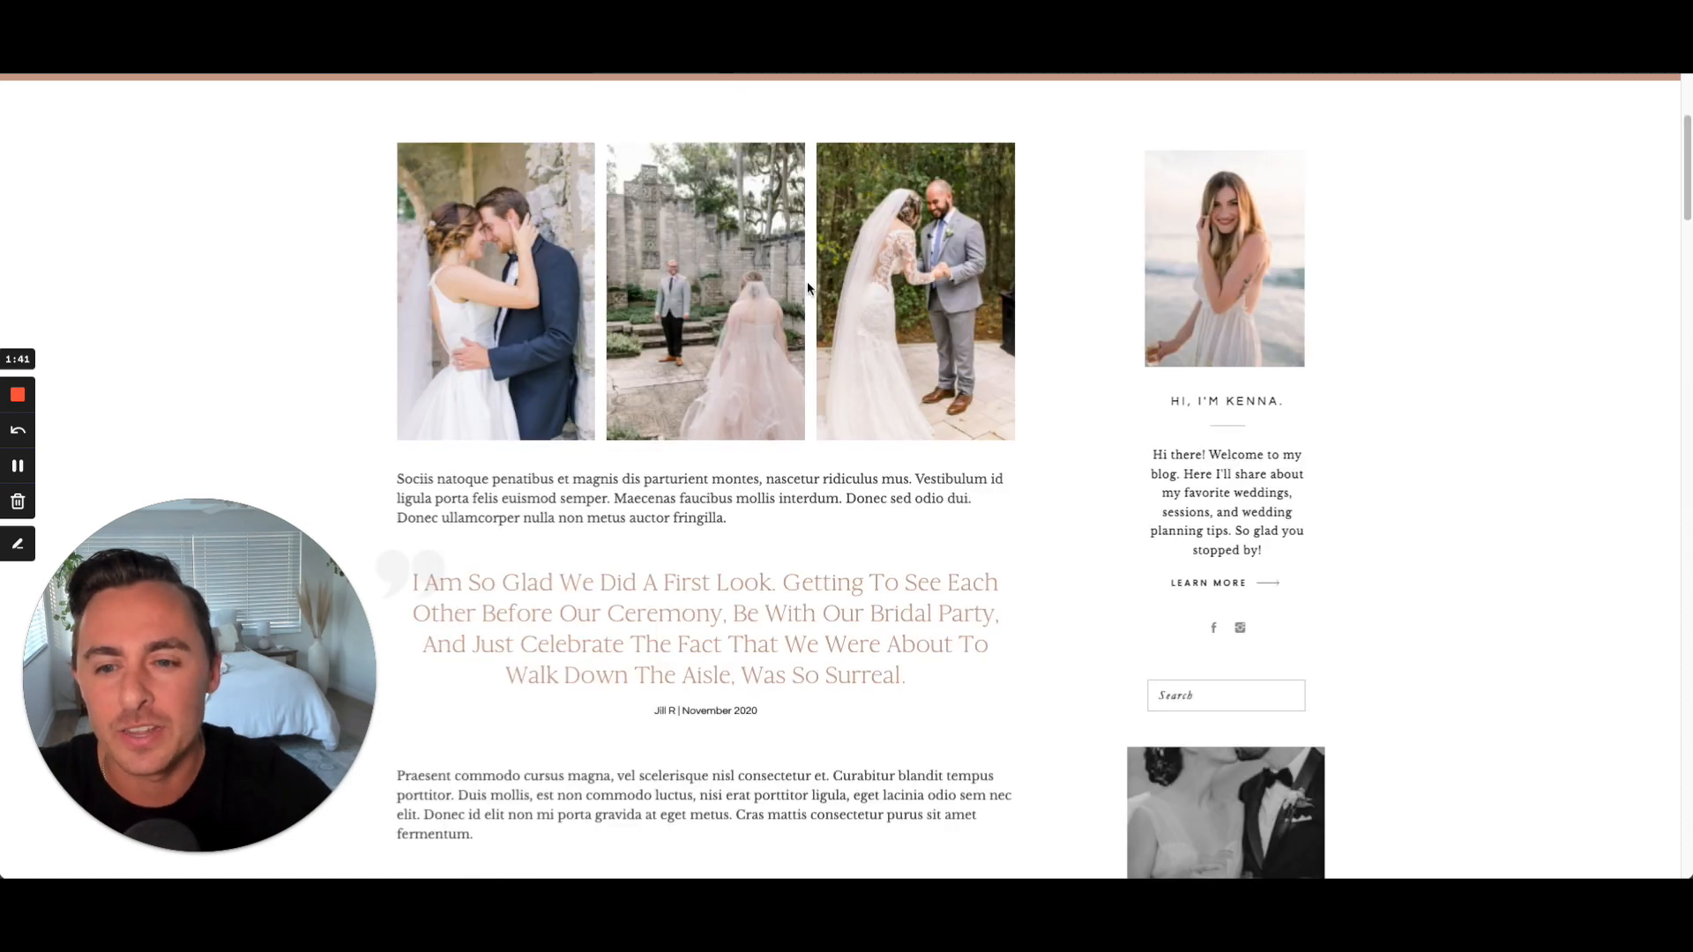
pyautogui.scroll(-4, 817, 304)
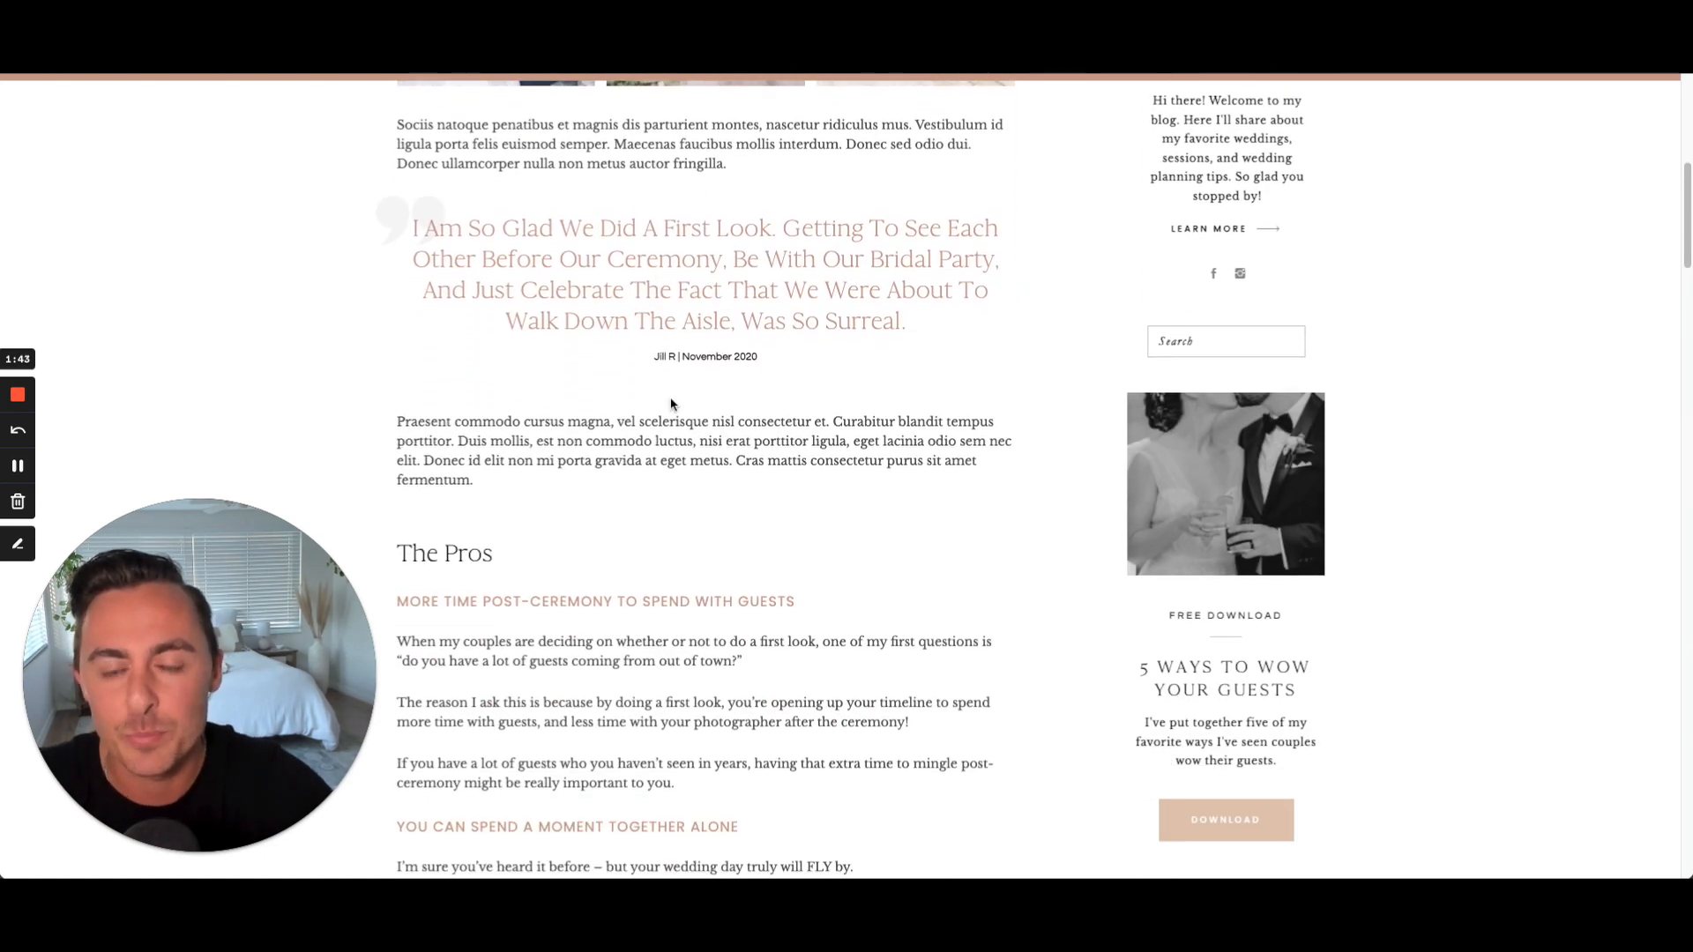
pyautogui.scroll(-3, 540, 341)
pyautogui.moveTo(556, 353); pyautogui.dragTo(362, 326)
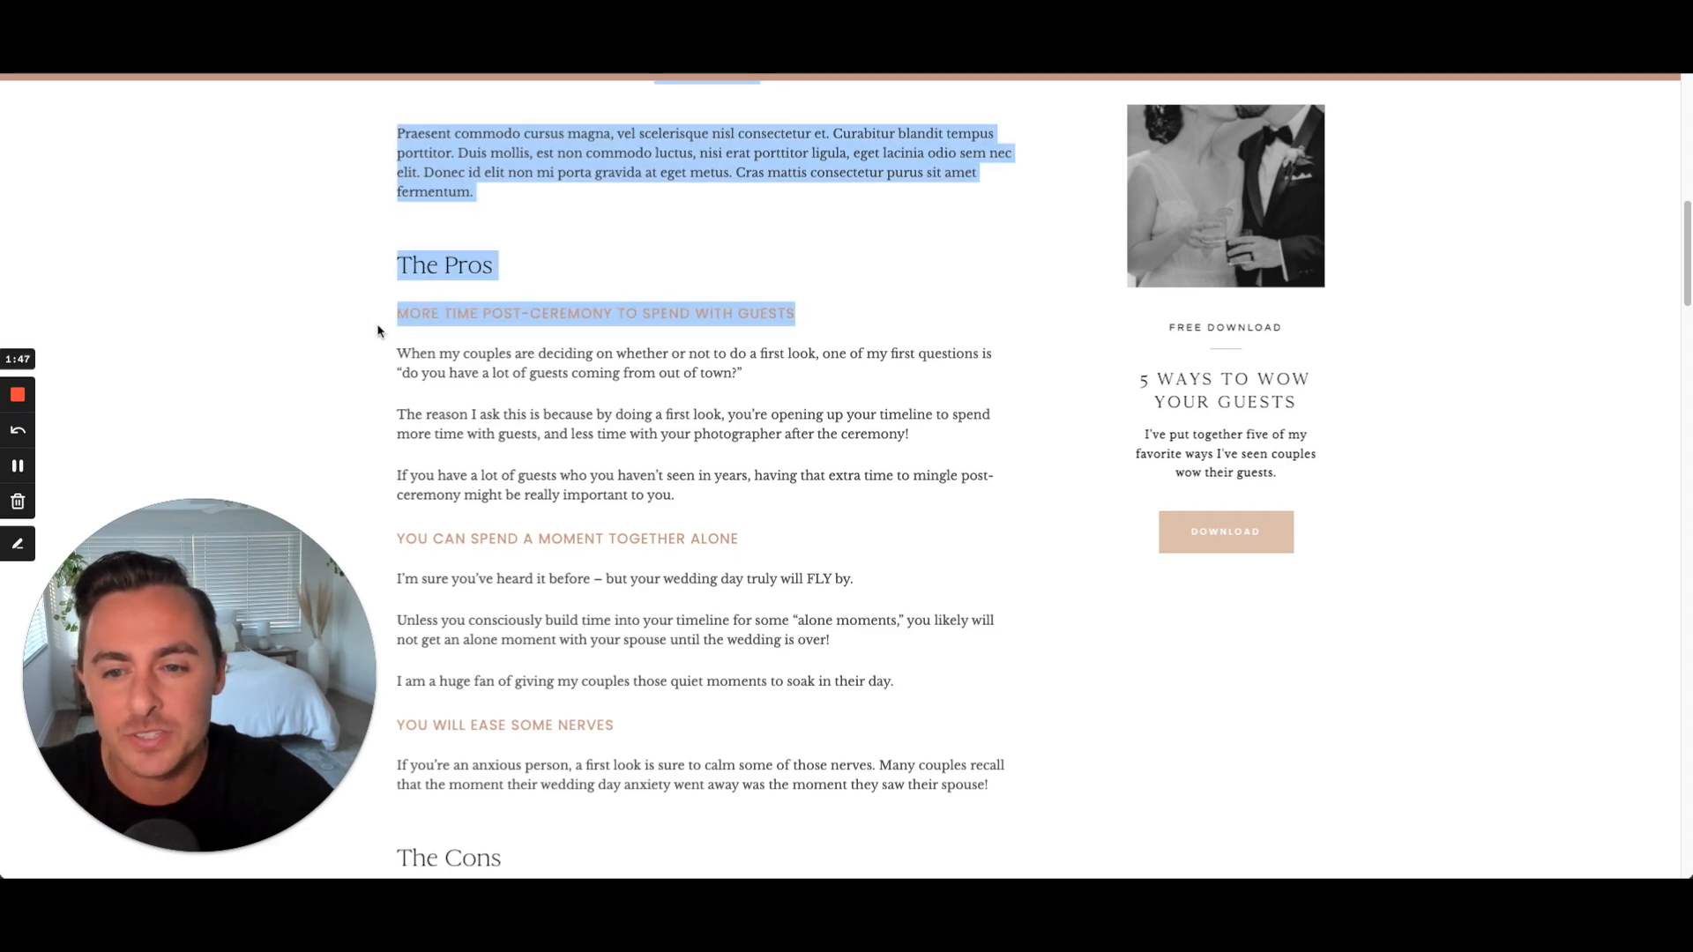
pyautogui.scroll(-15, 378, 330)
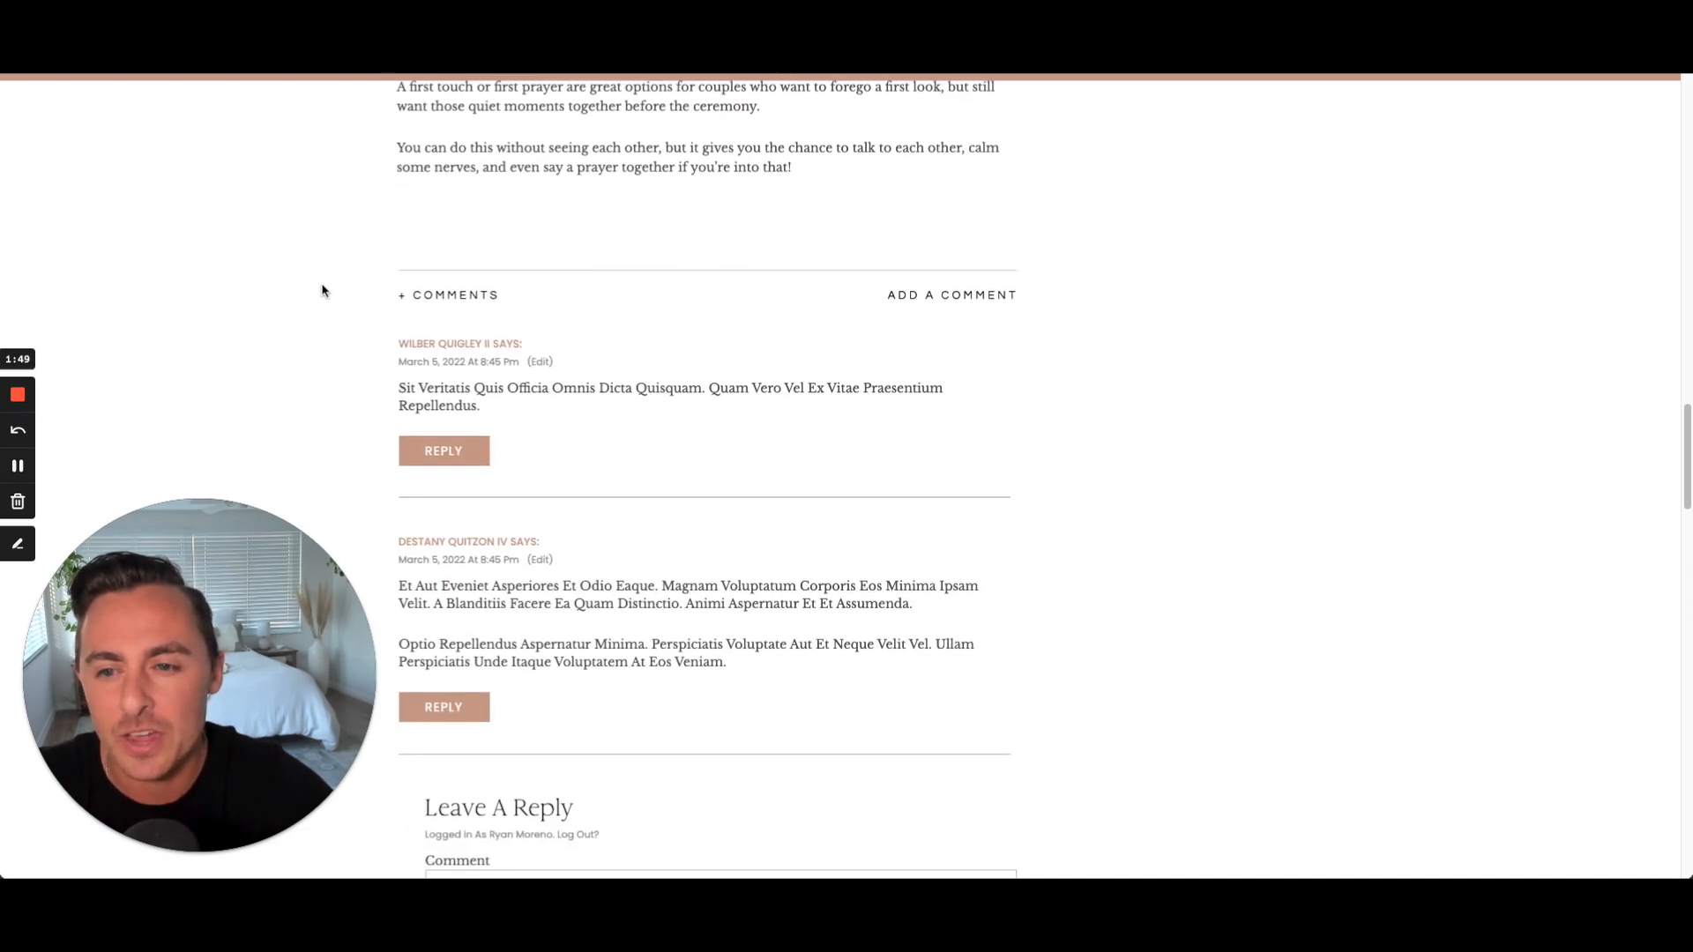
pyautogui.scroll(-2, 302, 279)
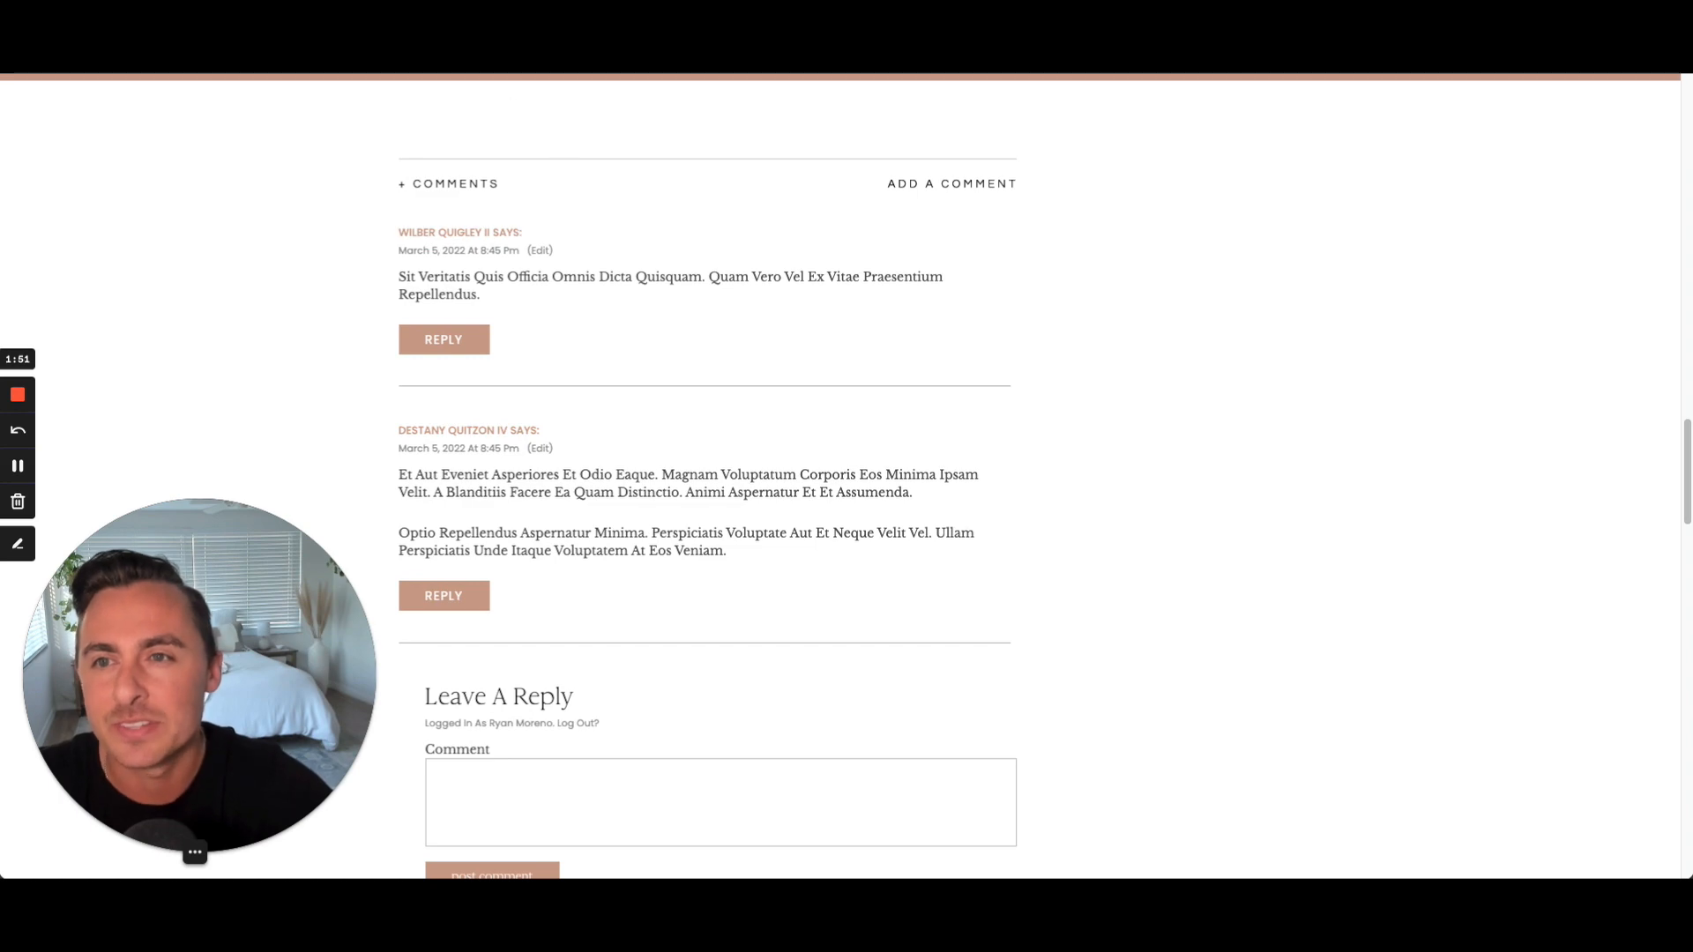
pyautogui.scroll(10, 631, 273)
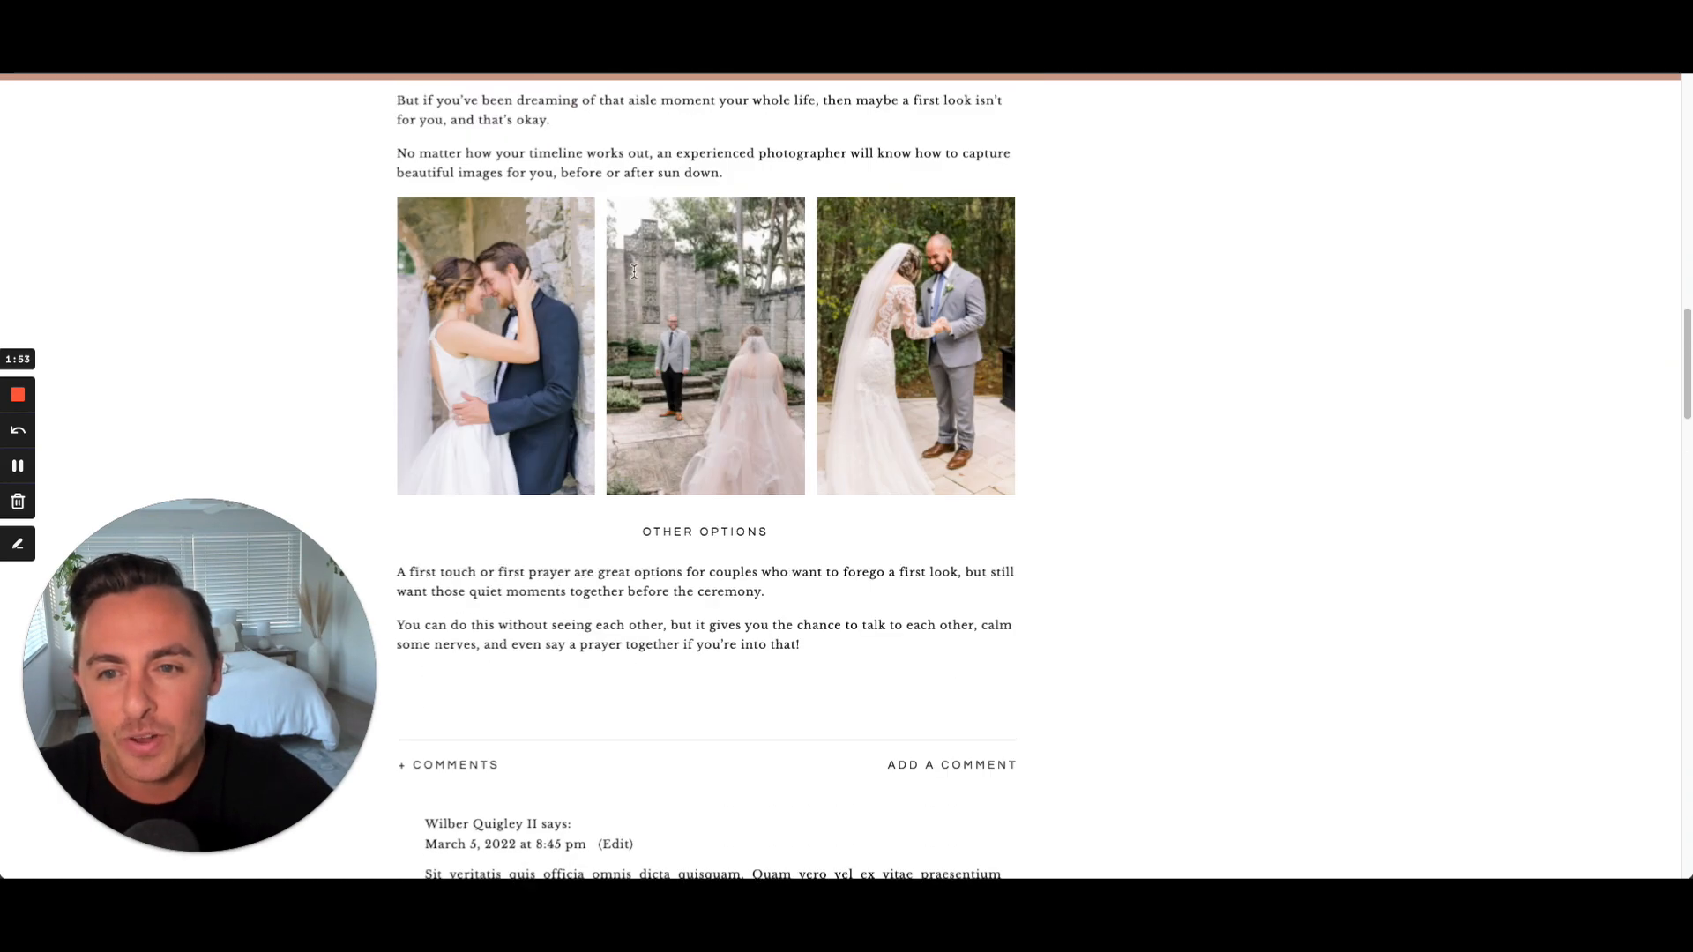
pyautogui.scroll(8, 634, 272)
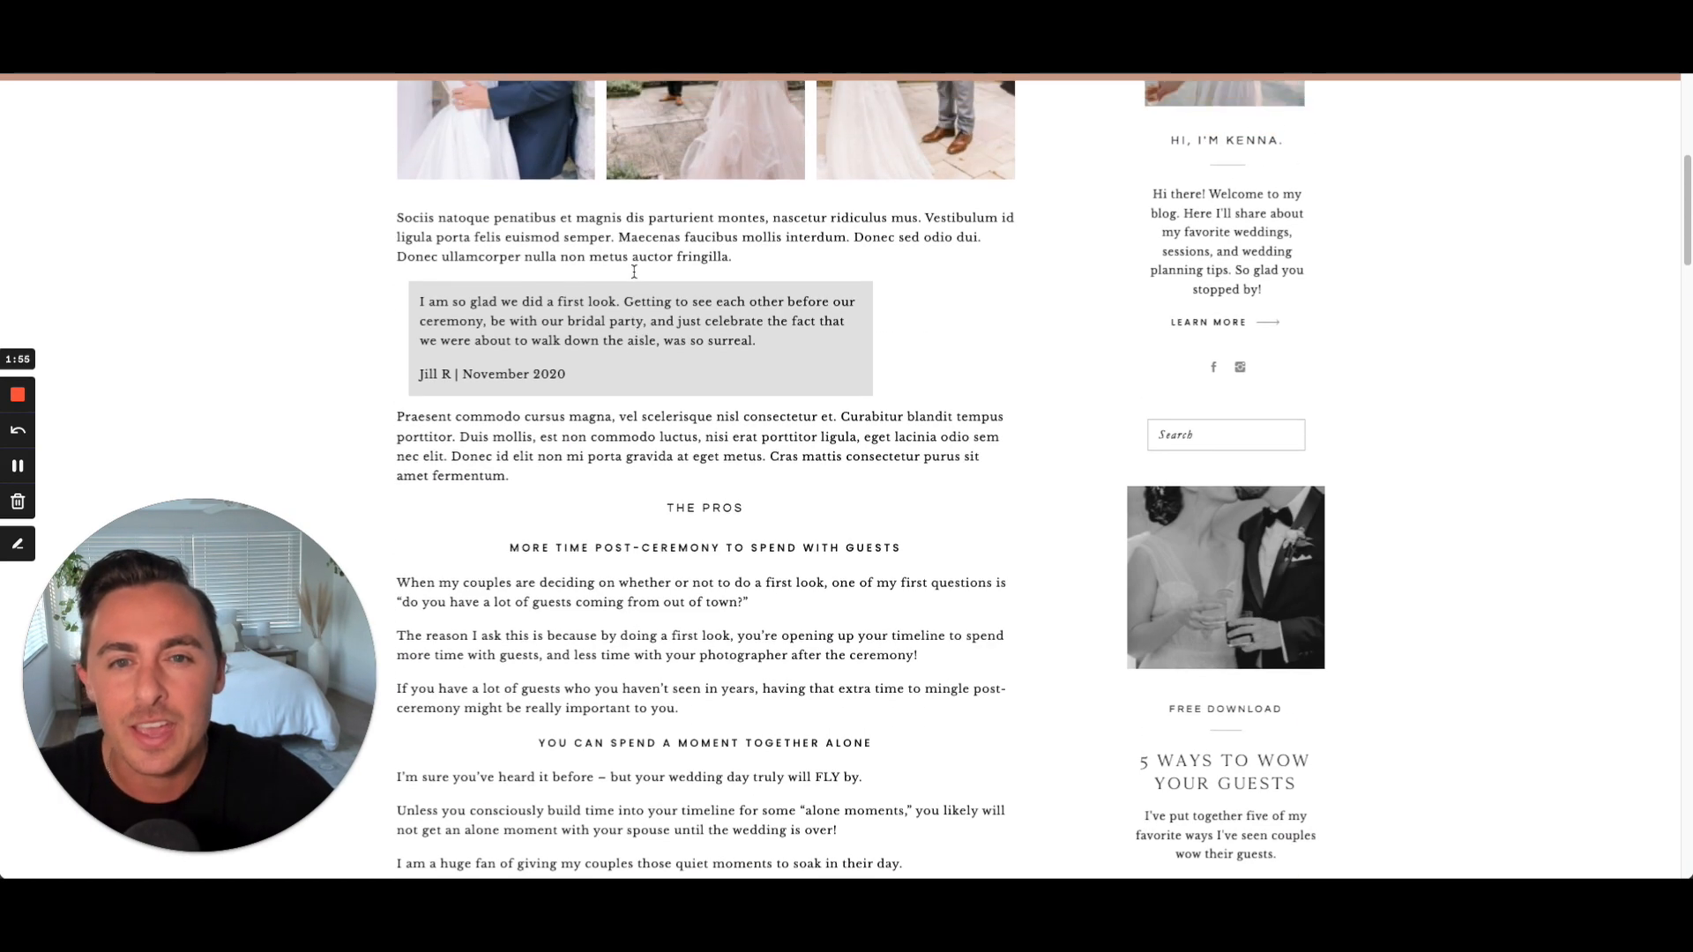
pyautogui.scroll(2, 634, 273)
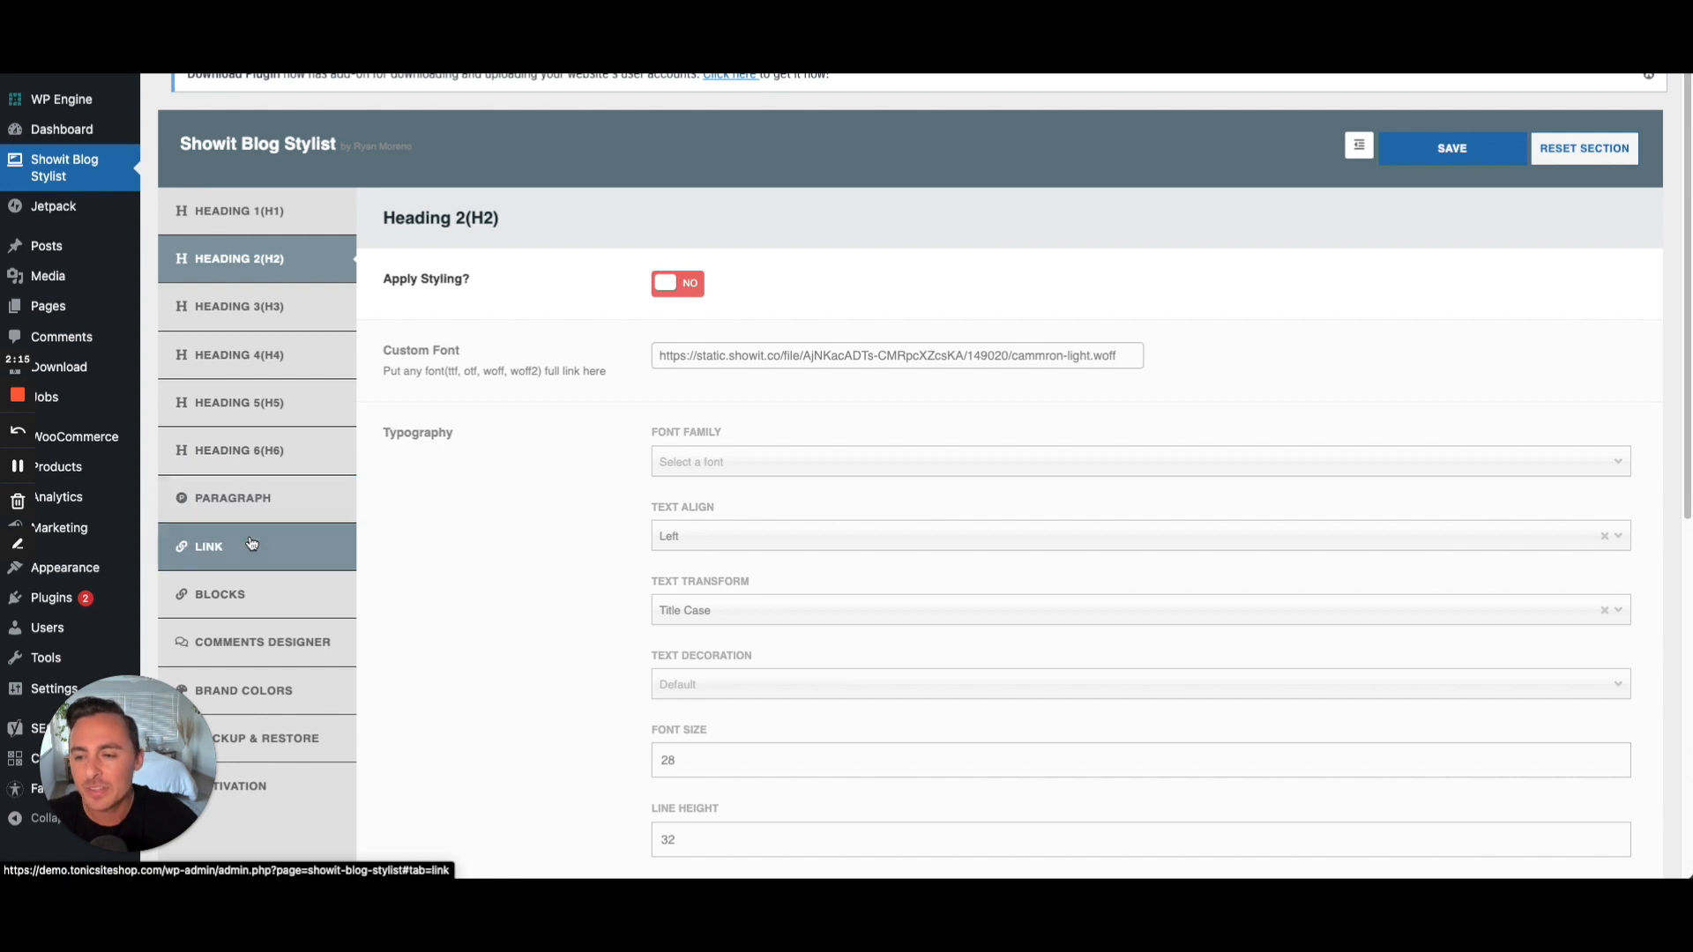
# Check the brand colors in Showit Blog Stylist and enable styling for Heading 2 (H2).
pyautogui.click(303, 685)
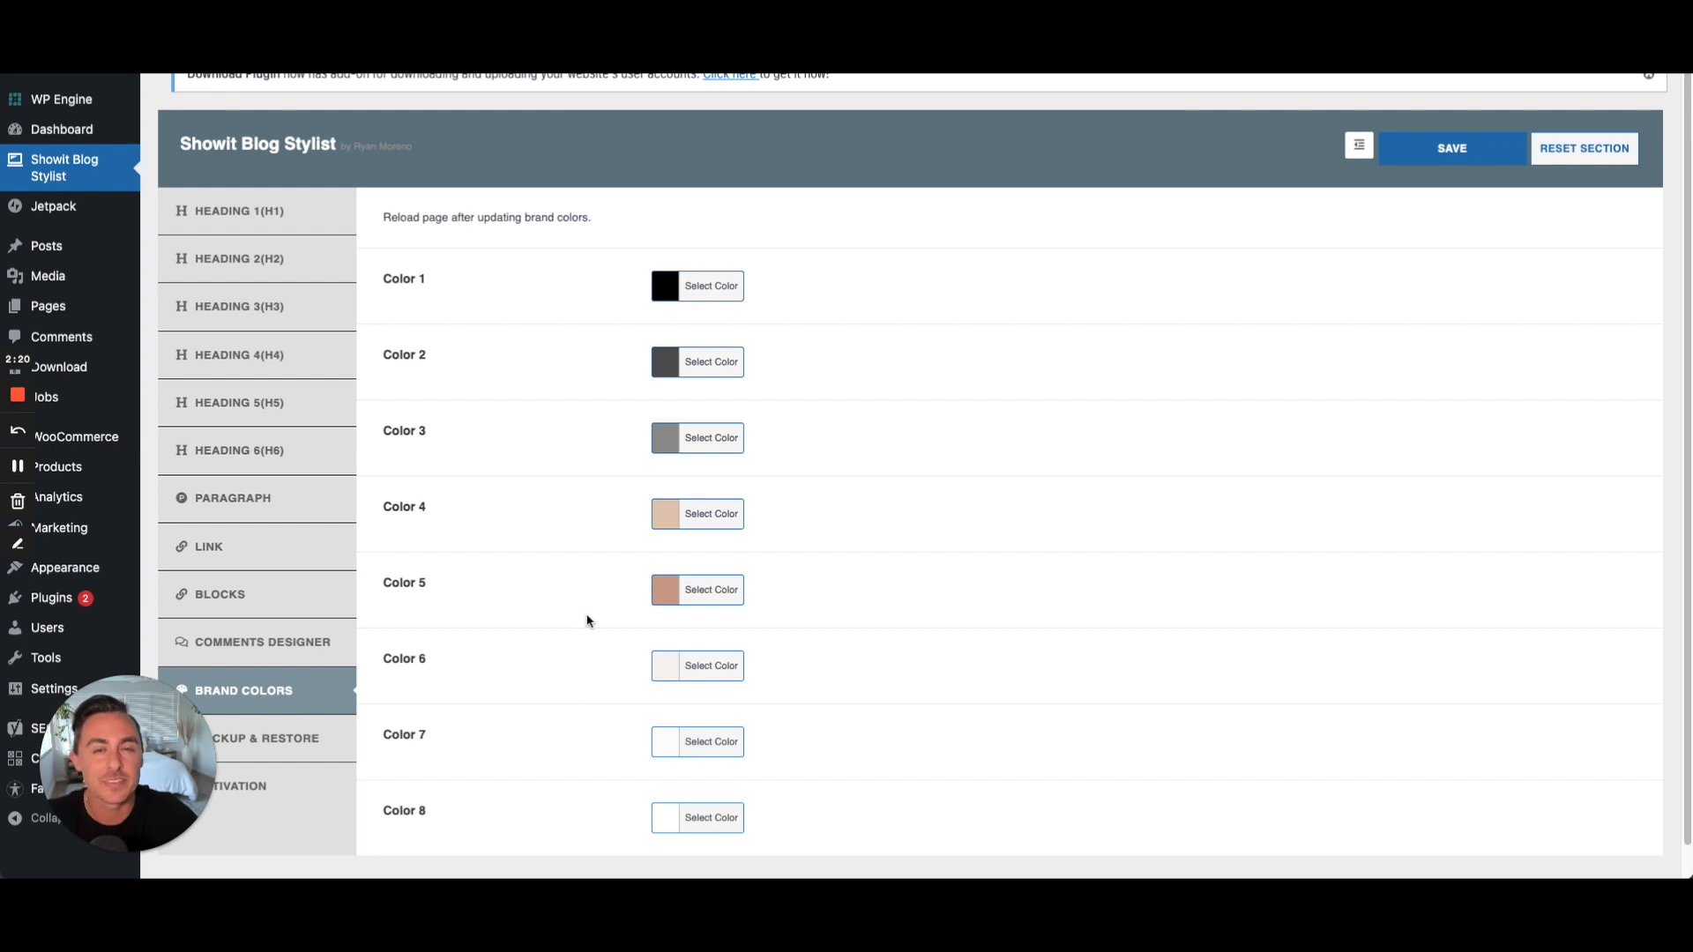
pyautogui.click(269, 262)
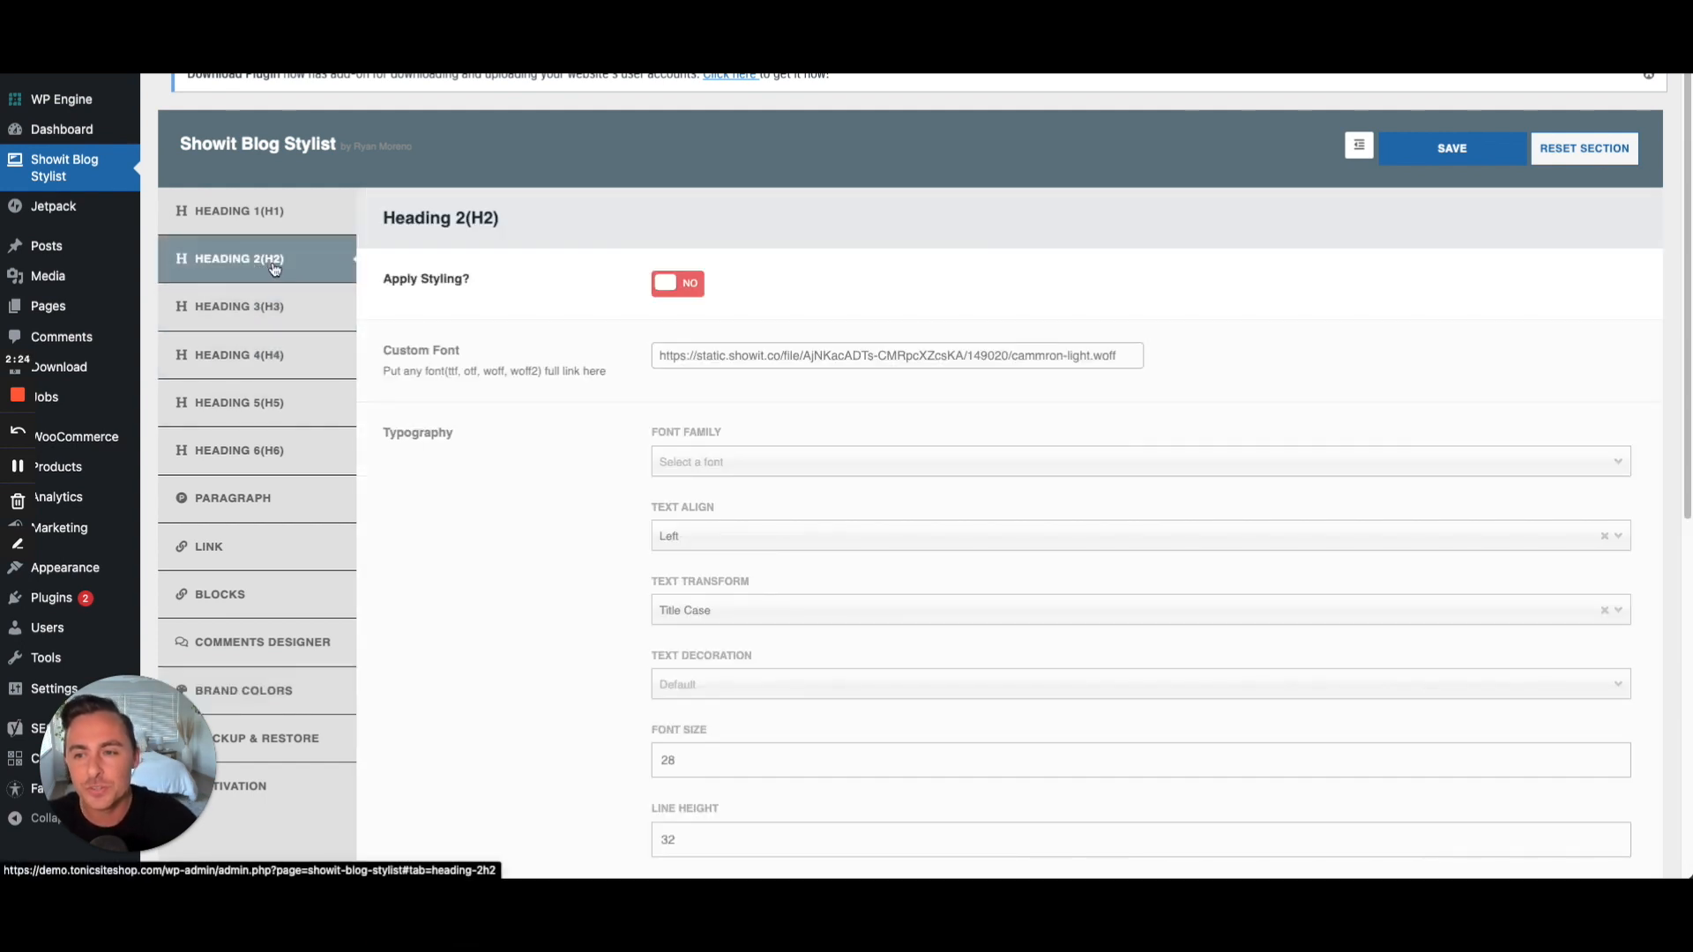
pyautogui.click(675, 285)
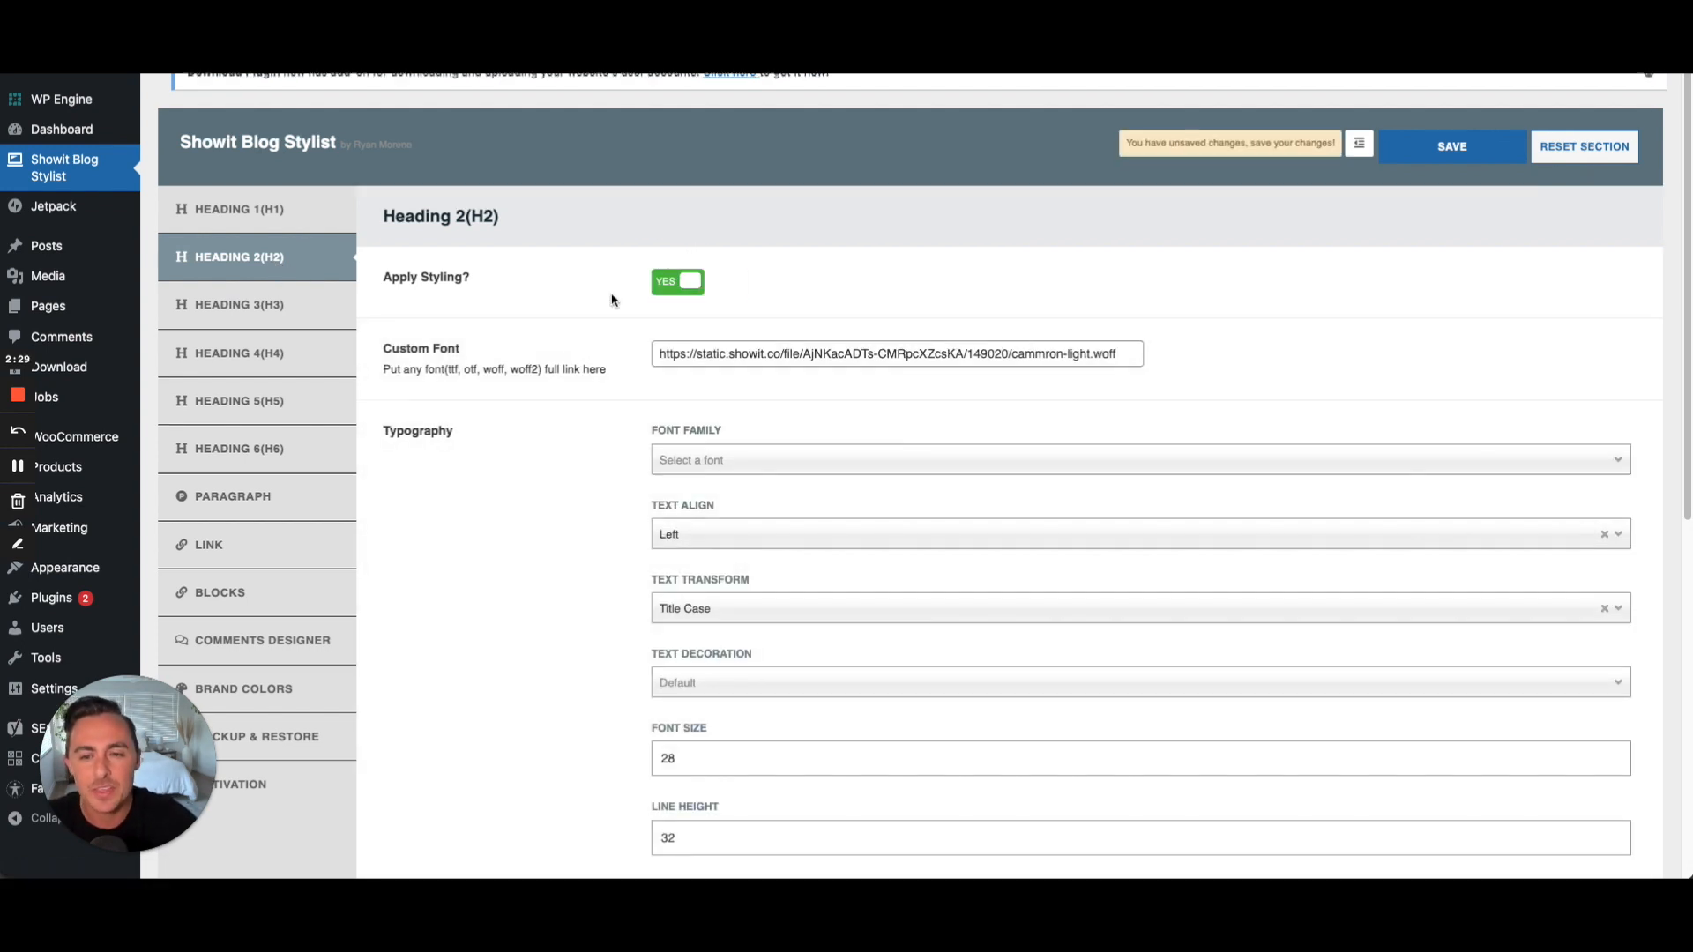
# Browse the available font families for Heading 2 without choosing one.
pyautogui.scroll(-3, 670, 274)
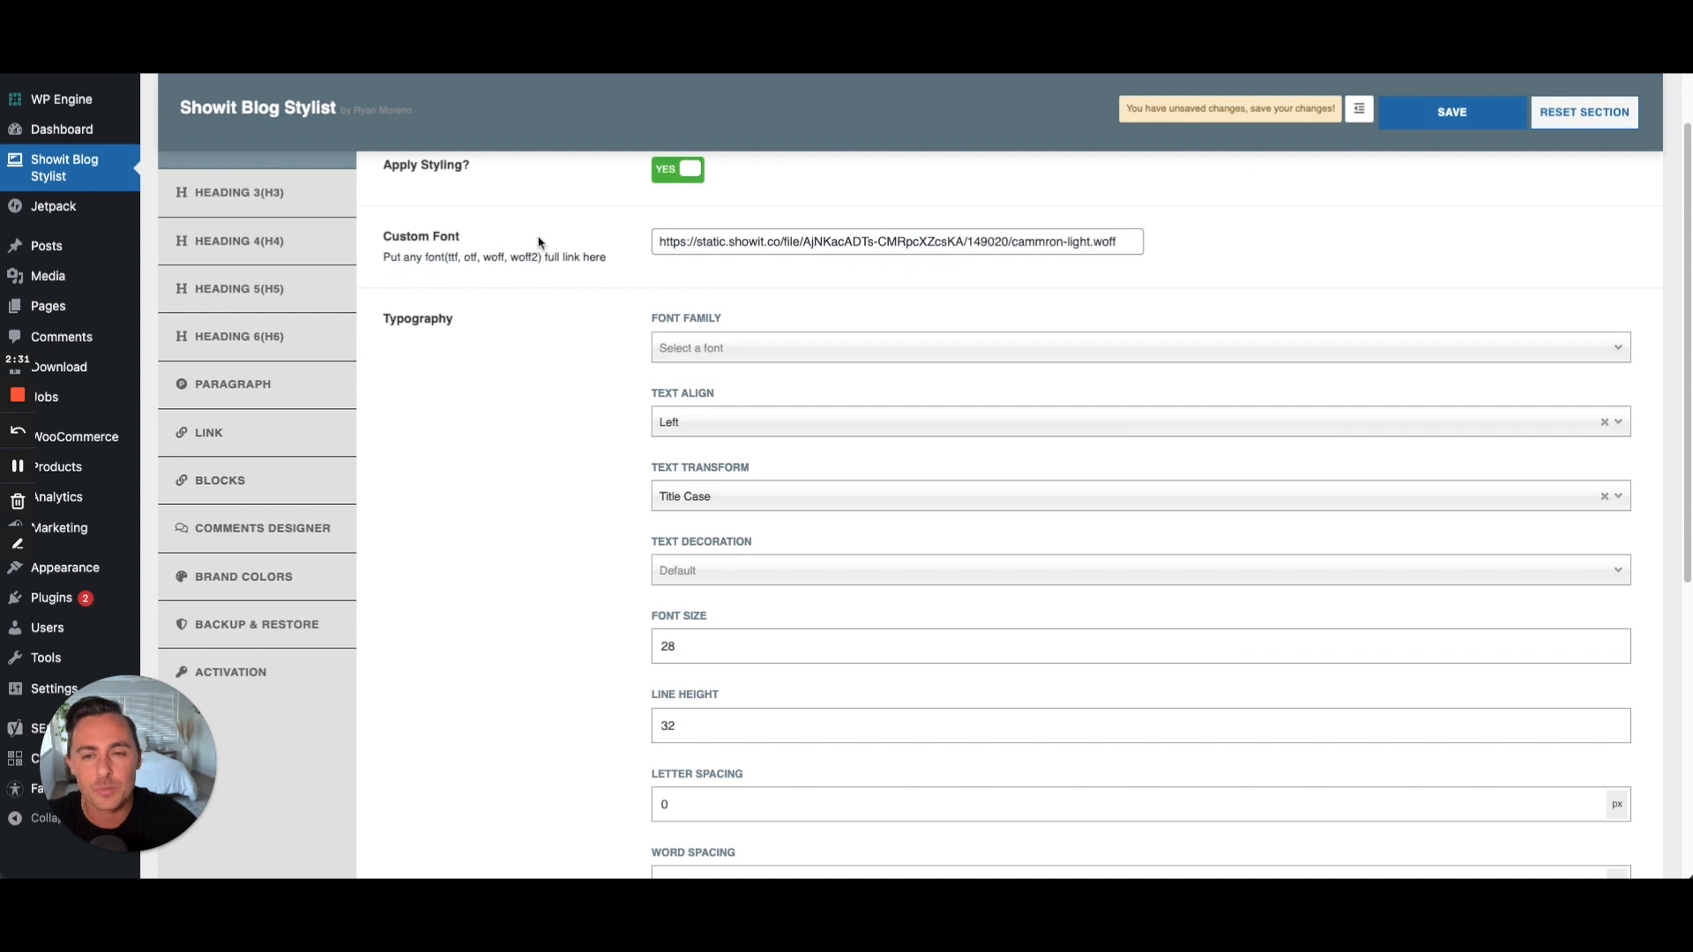
pyautogui.scroll(-3, 652, 279)
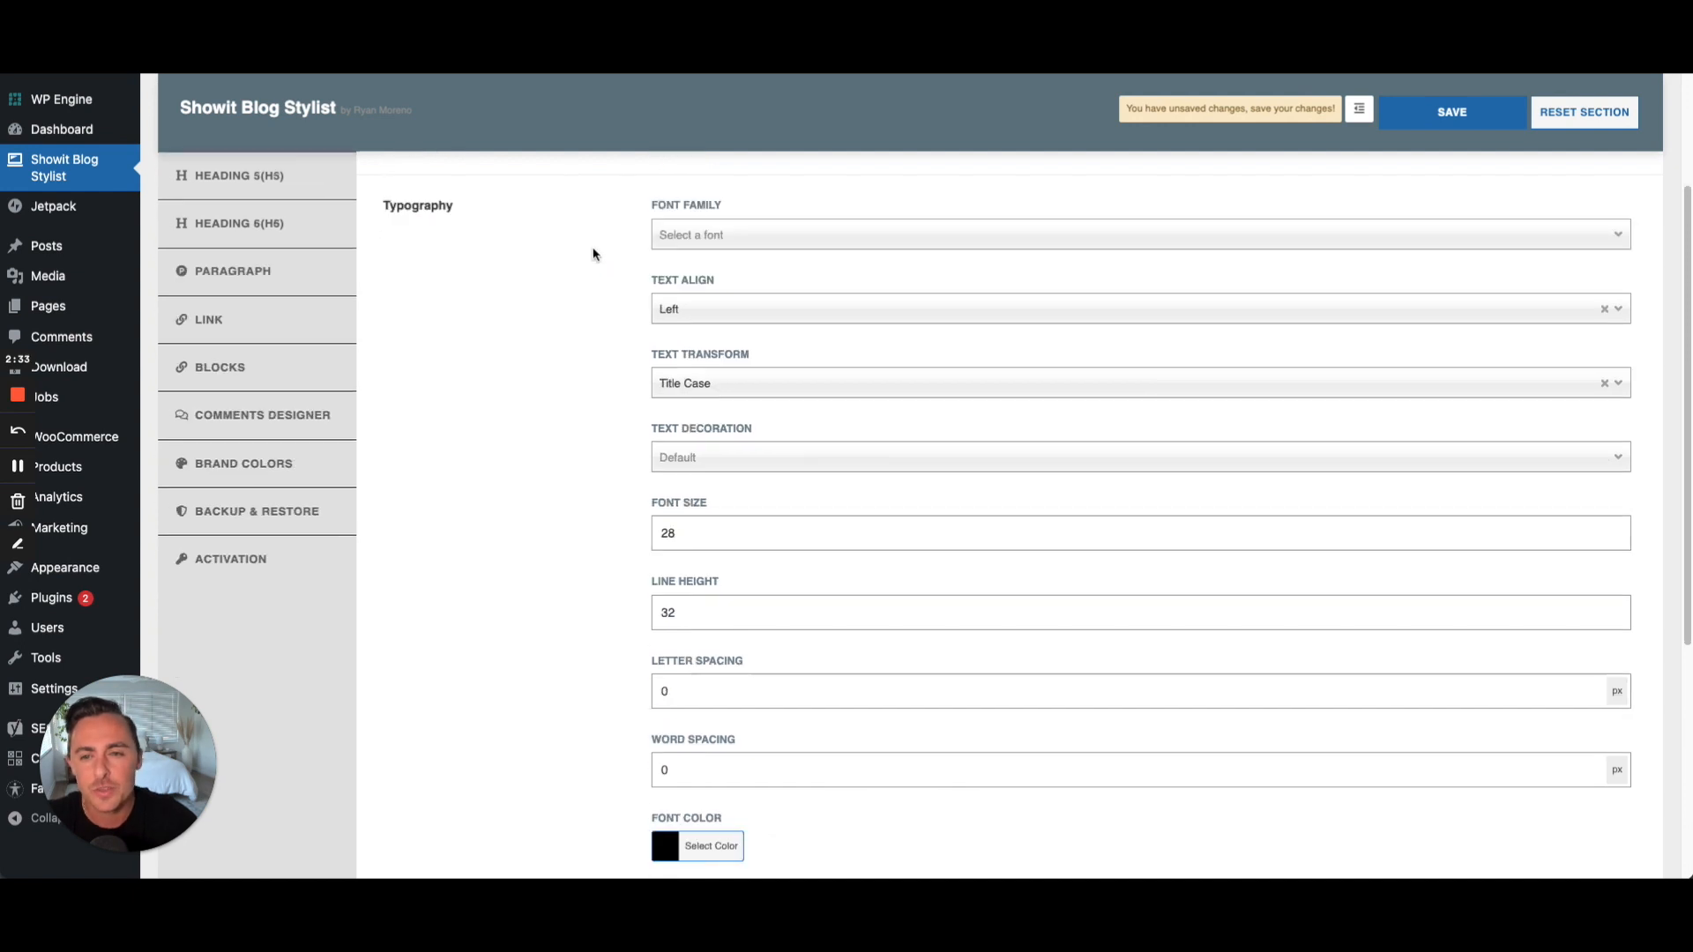
pyautogui.click(701, 237)
pyautogui.scroll(-15, 713, 357)
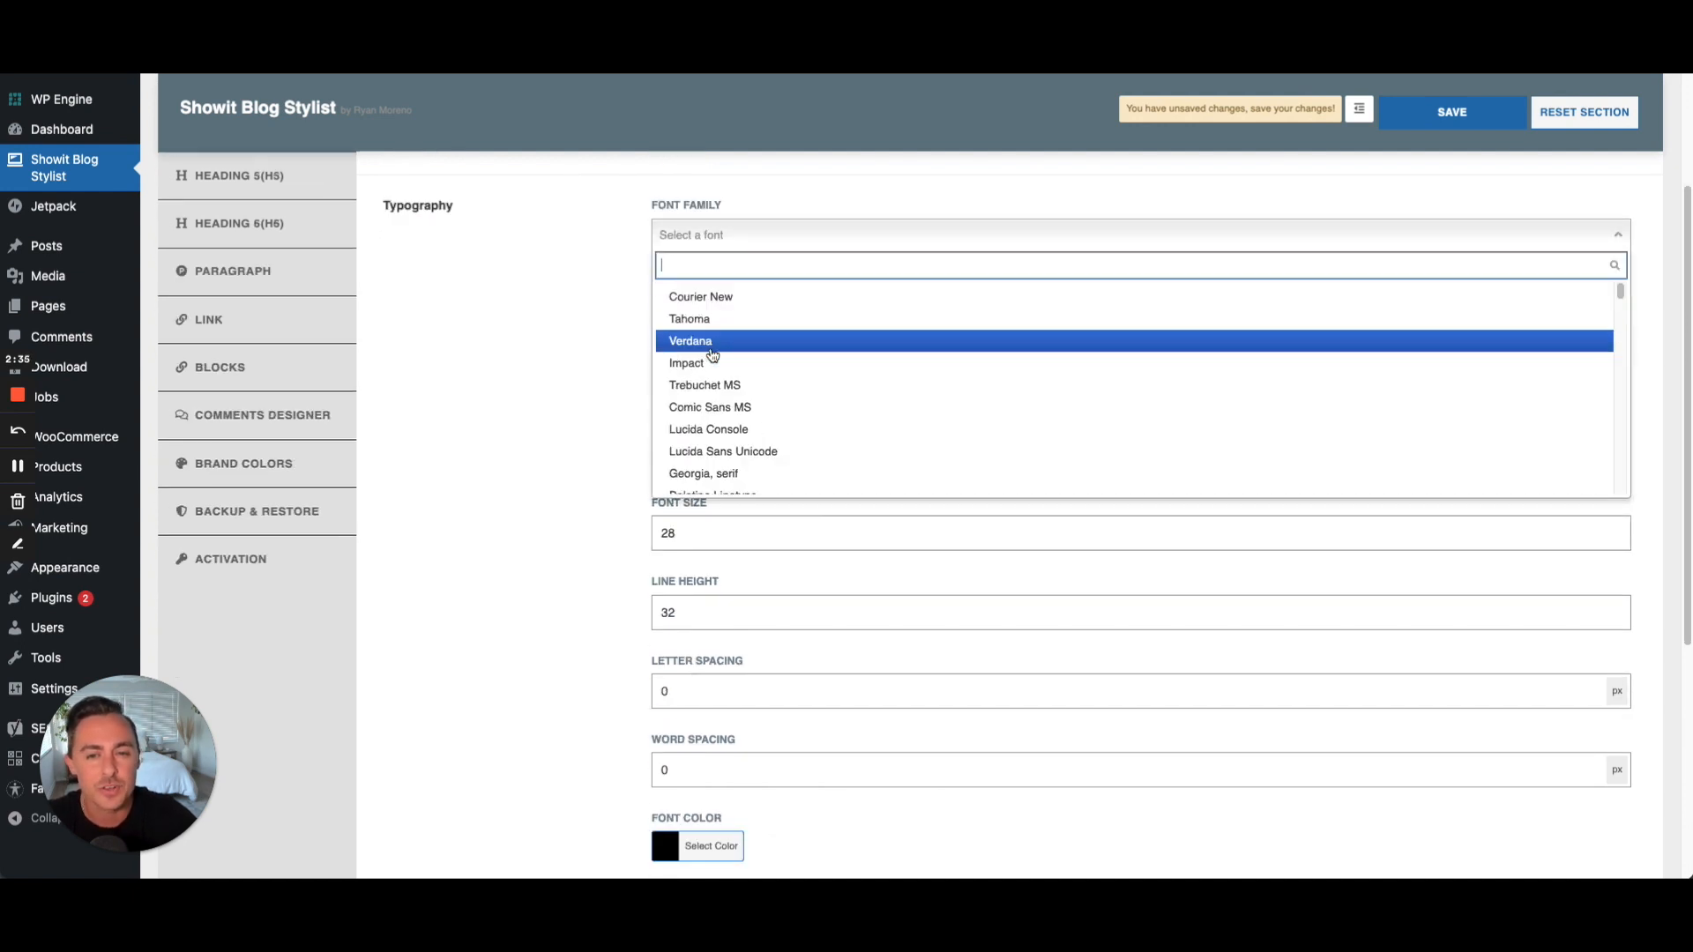
pyautogui.scroll(-2, 712, 358)
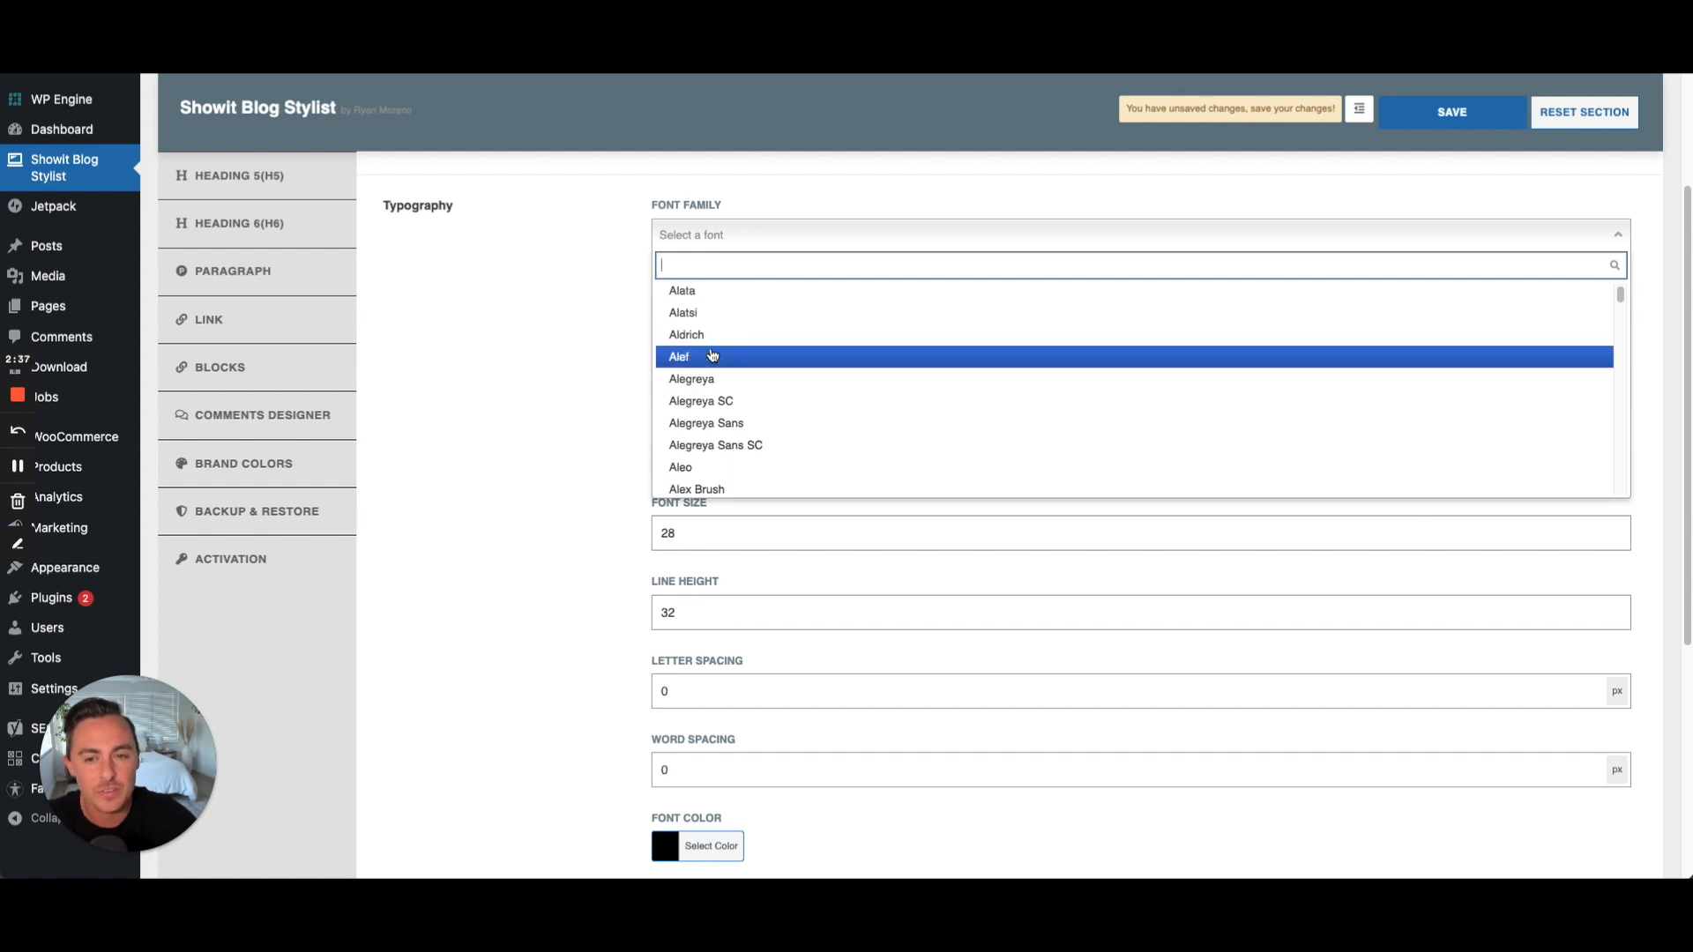
pyautogui.click(530, 343)
# Review the text alignment and text transform options for Heading 2, leaving the selection as it is.
pyautogui.scroll(-1, 530, 343)
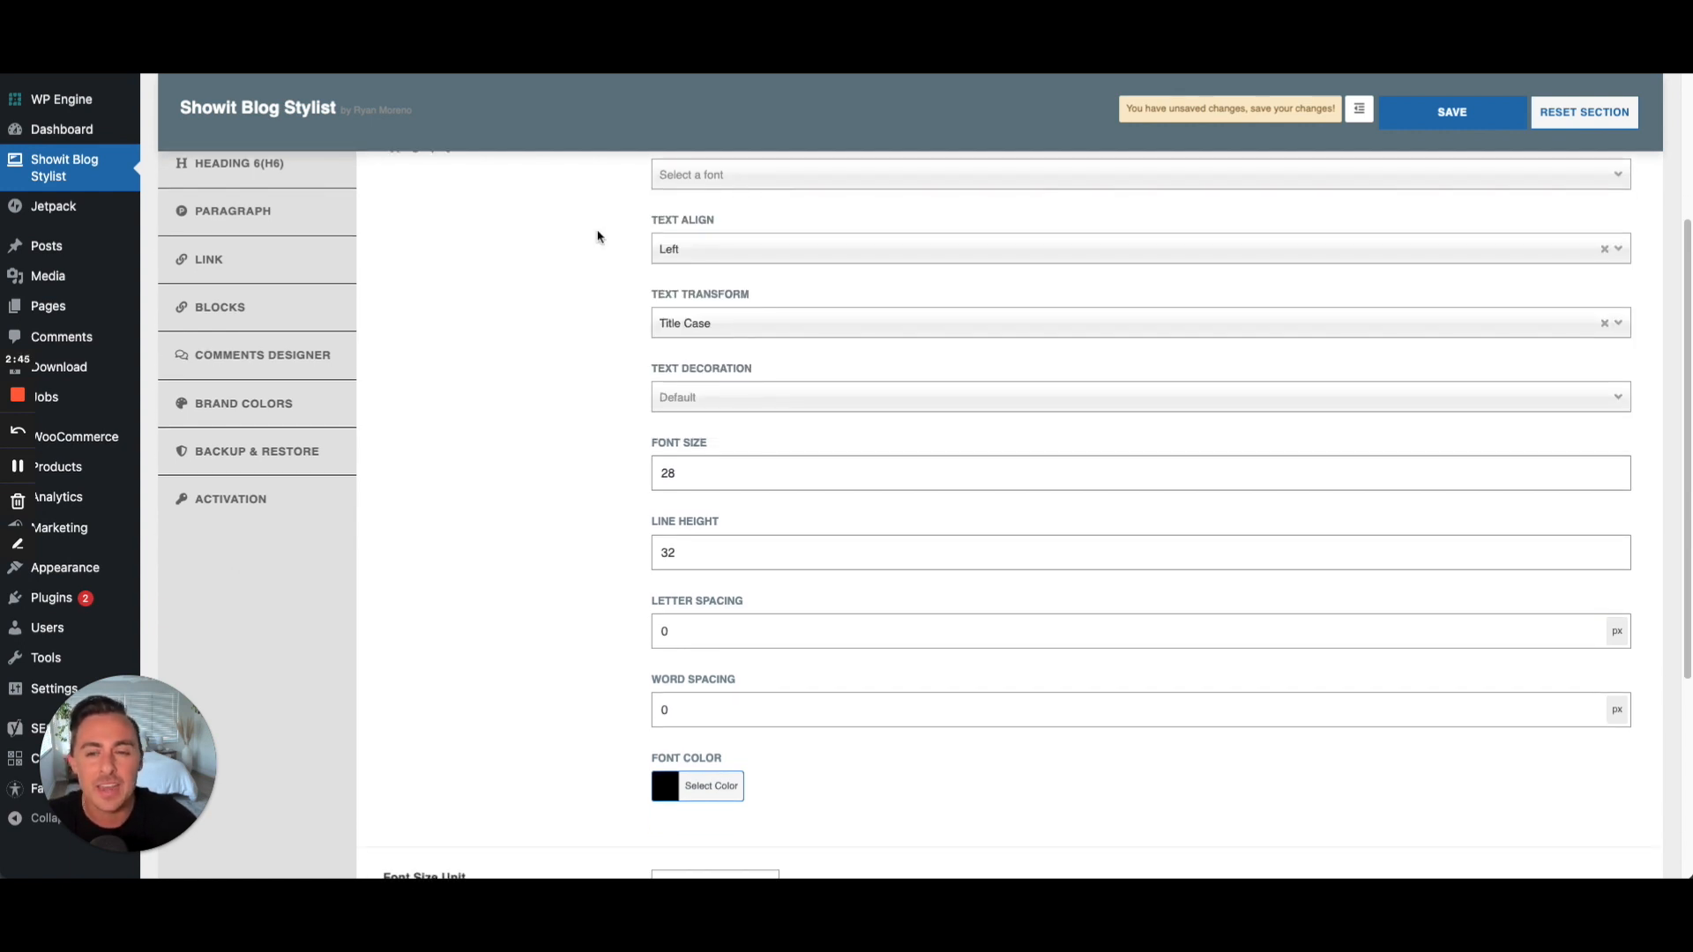
pyautogui.moveTo(640, 229); pyautogui.dragTo(721, 225)
pyautogui.click(598, 313)
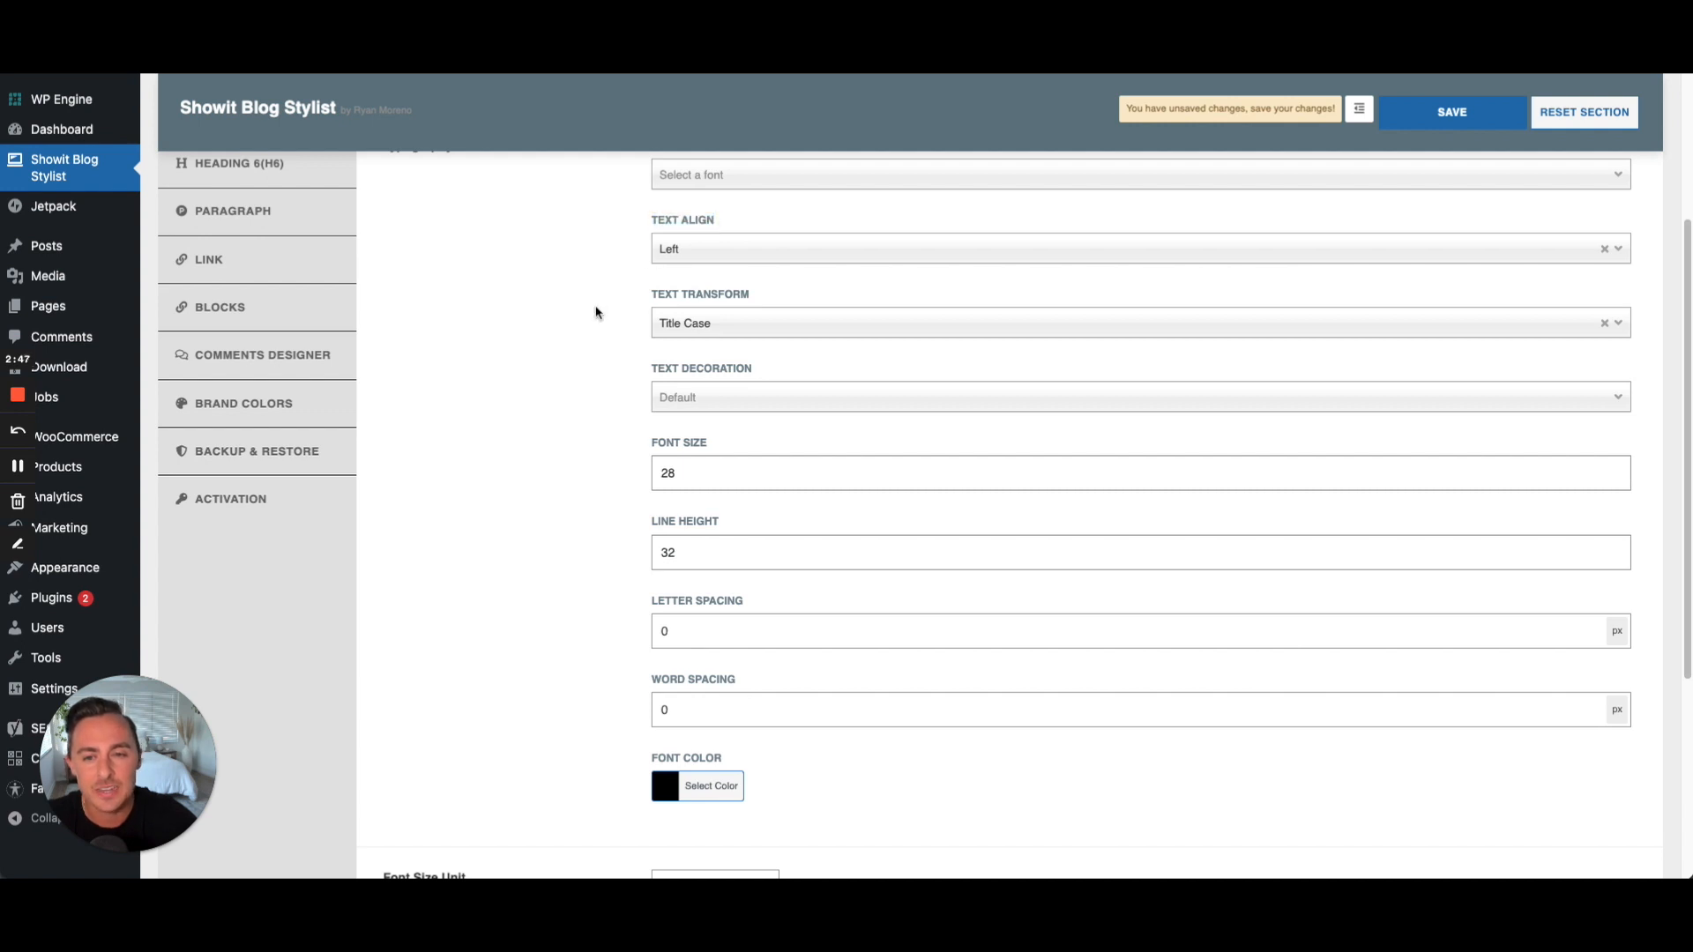
pyautogui.click(692, 325)
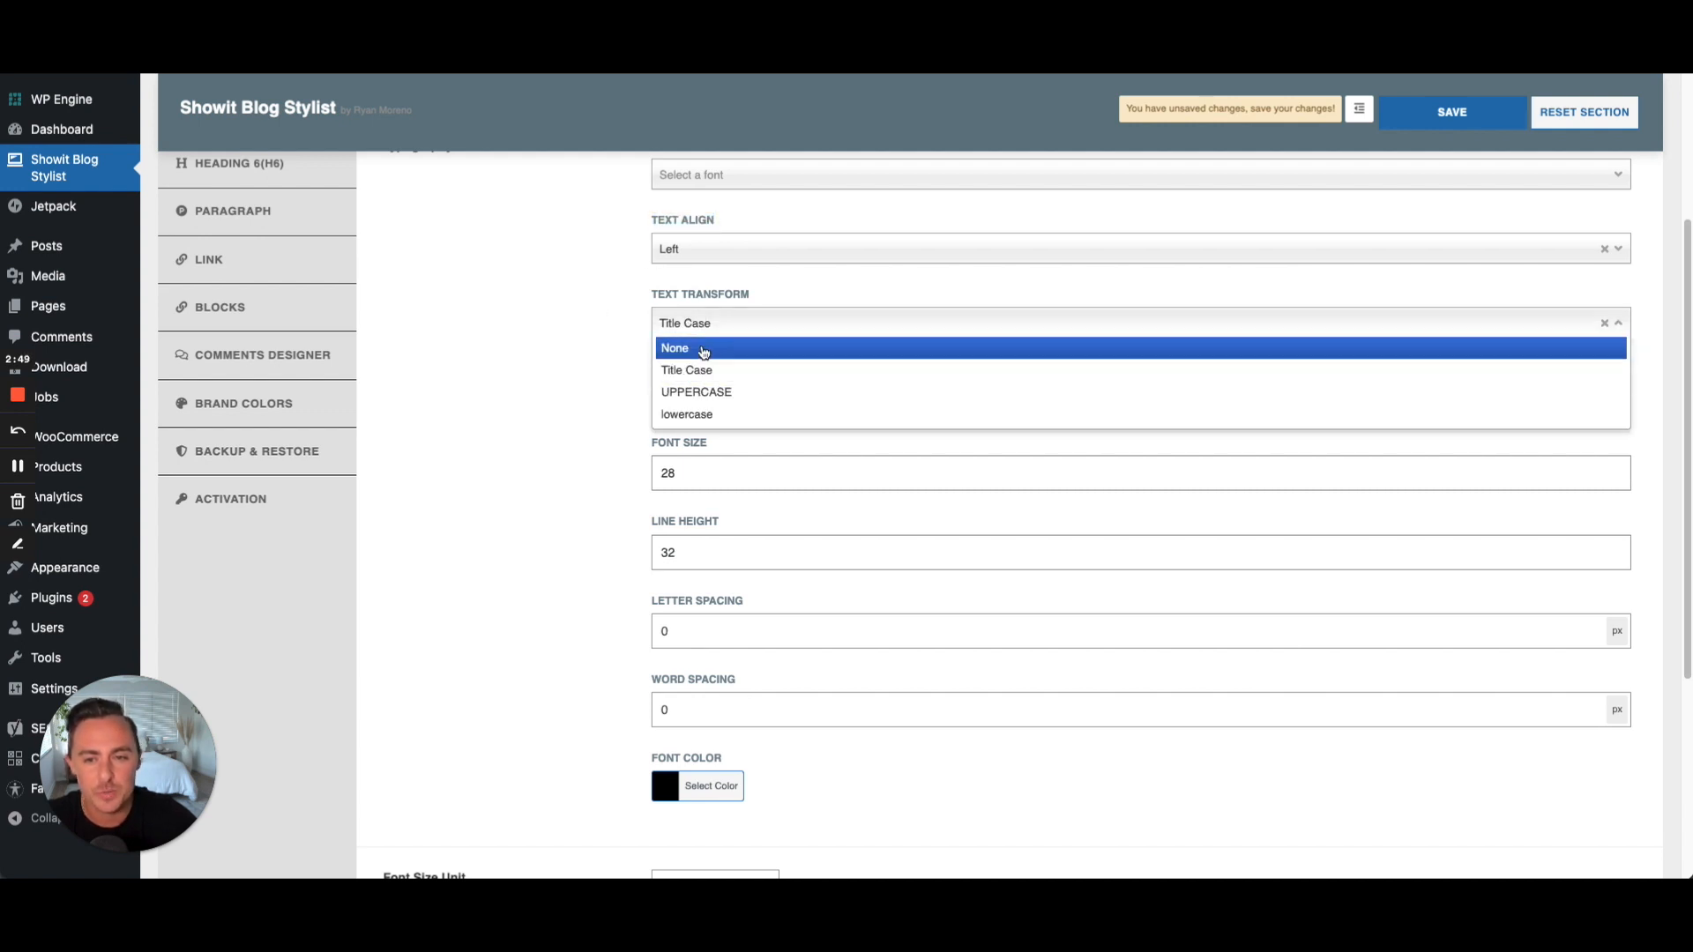
pyautogui.click(586, 357)
# Examine Heading 2's custom font, font size, line height, spacing, color, unit, margin and padding settings.
pyautogui.scroll(-2, 585, 356)
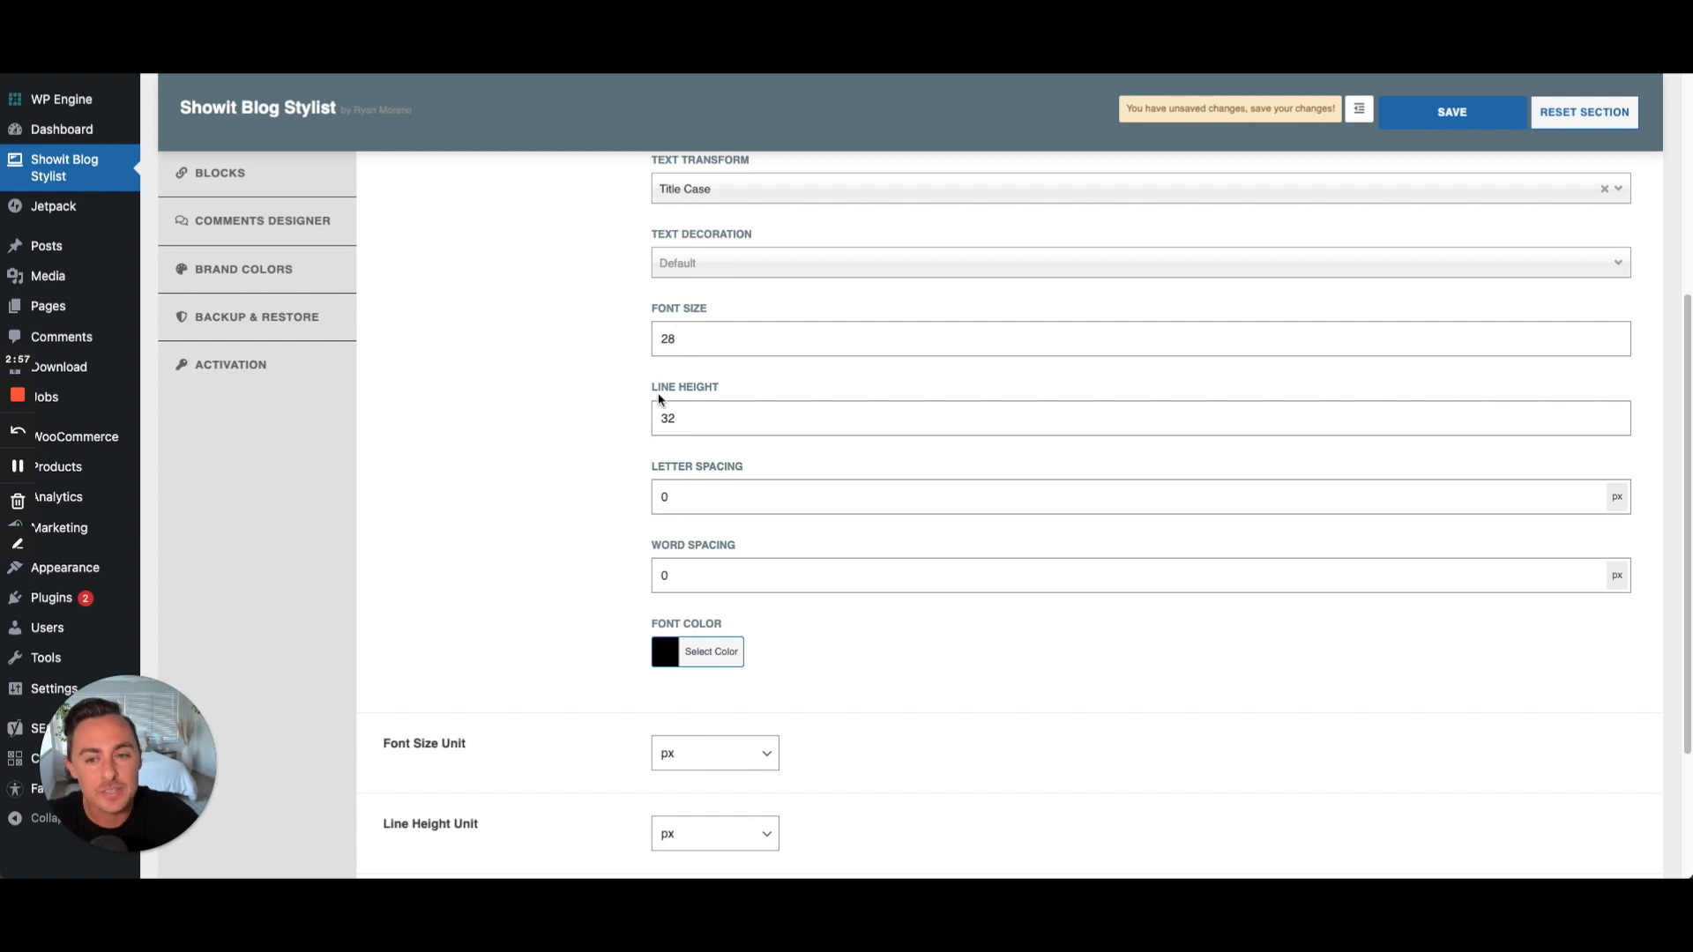
pyautogui.scroll(-2, 579, 423)
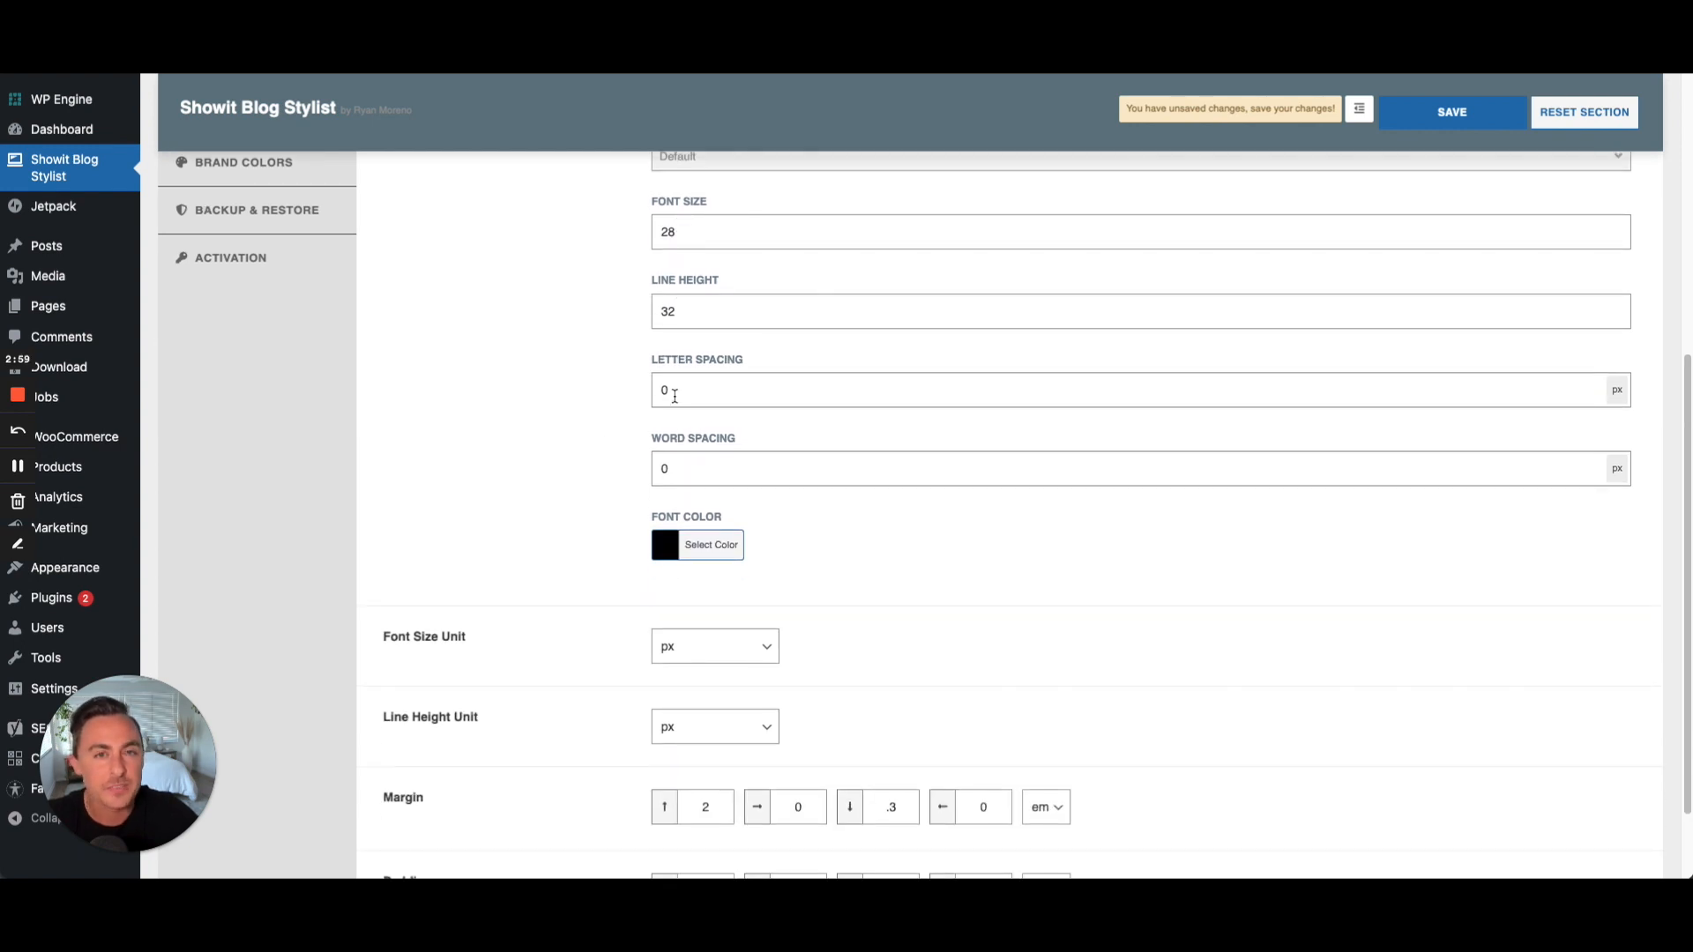
pyautogui.scroll(-2, 569, 458)
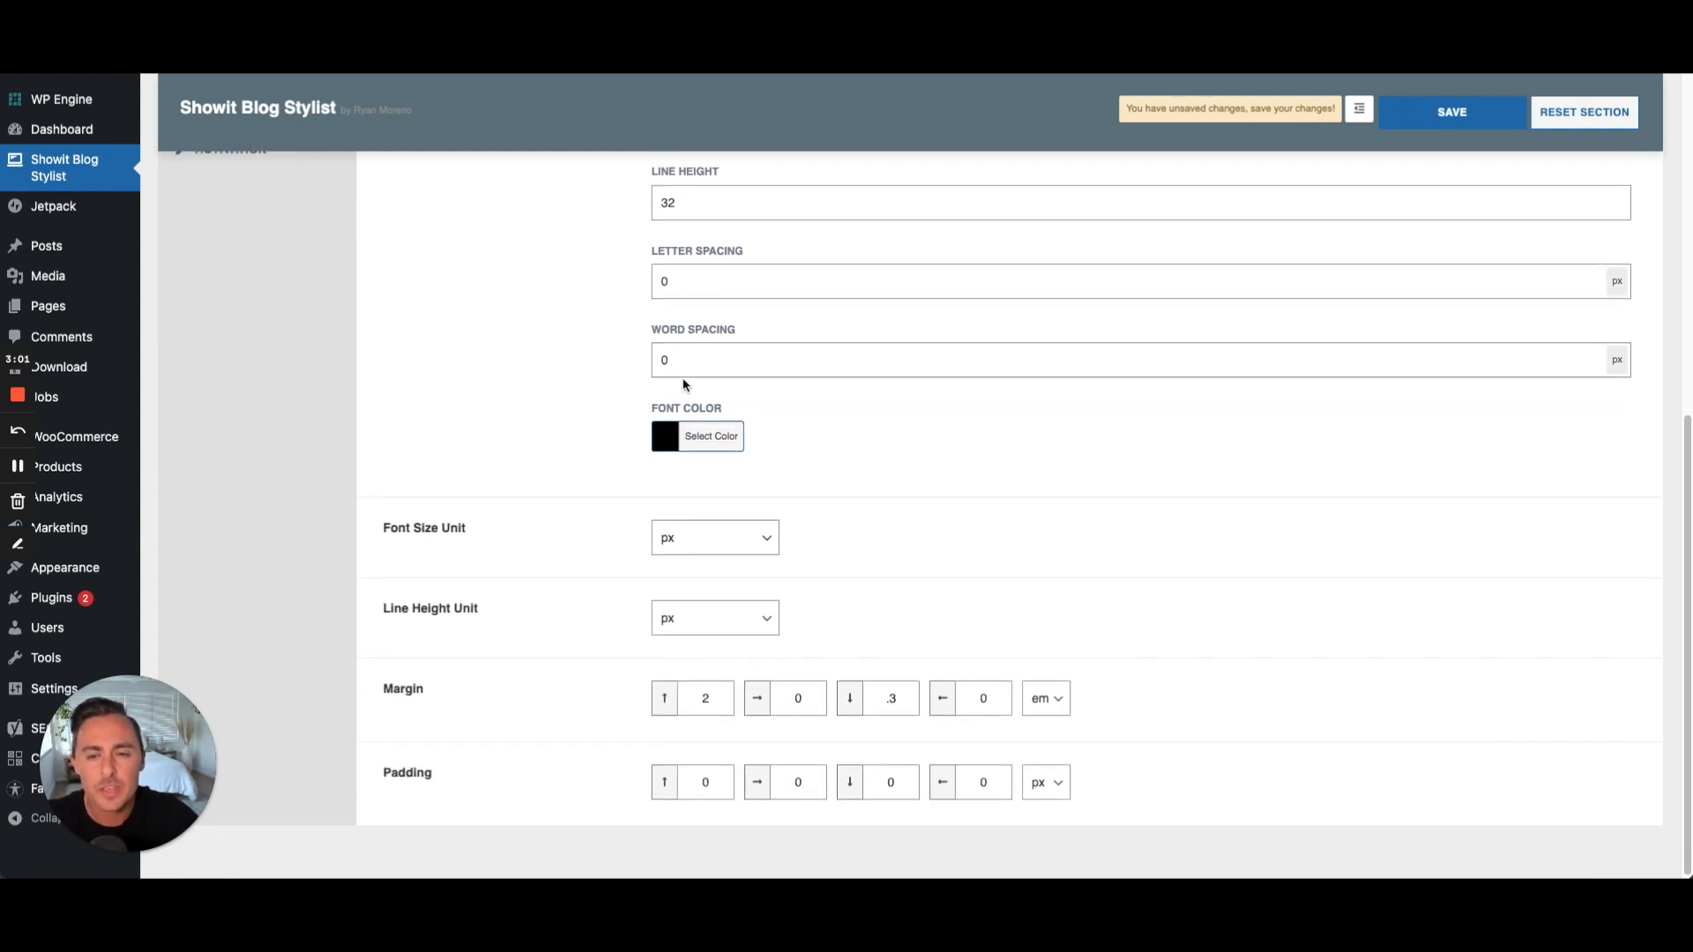
pyautogui.scroll(-1, 605, 455)
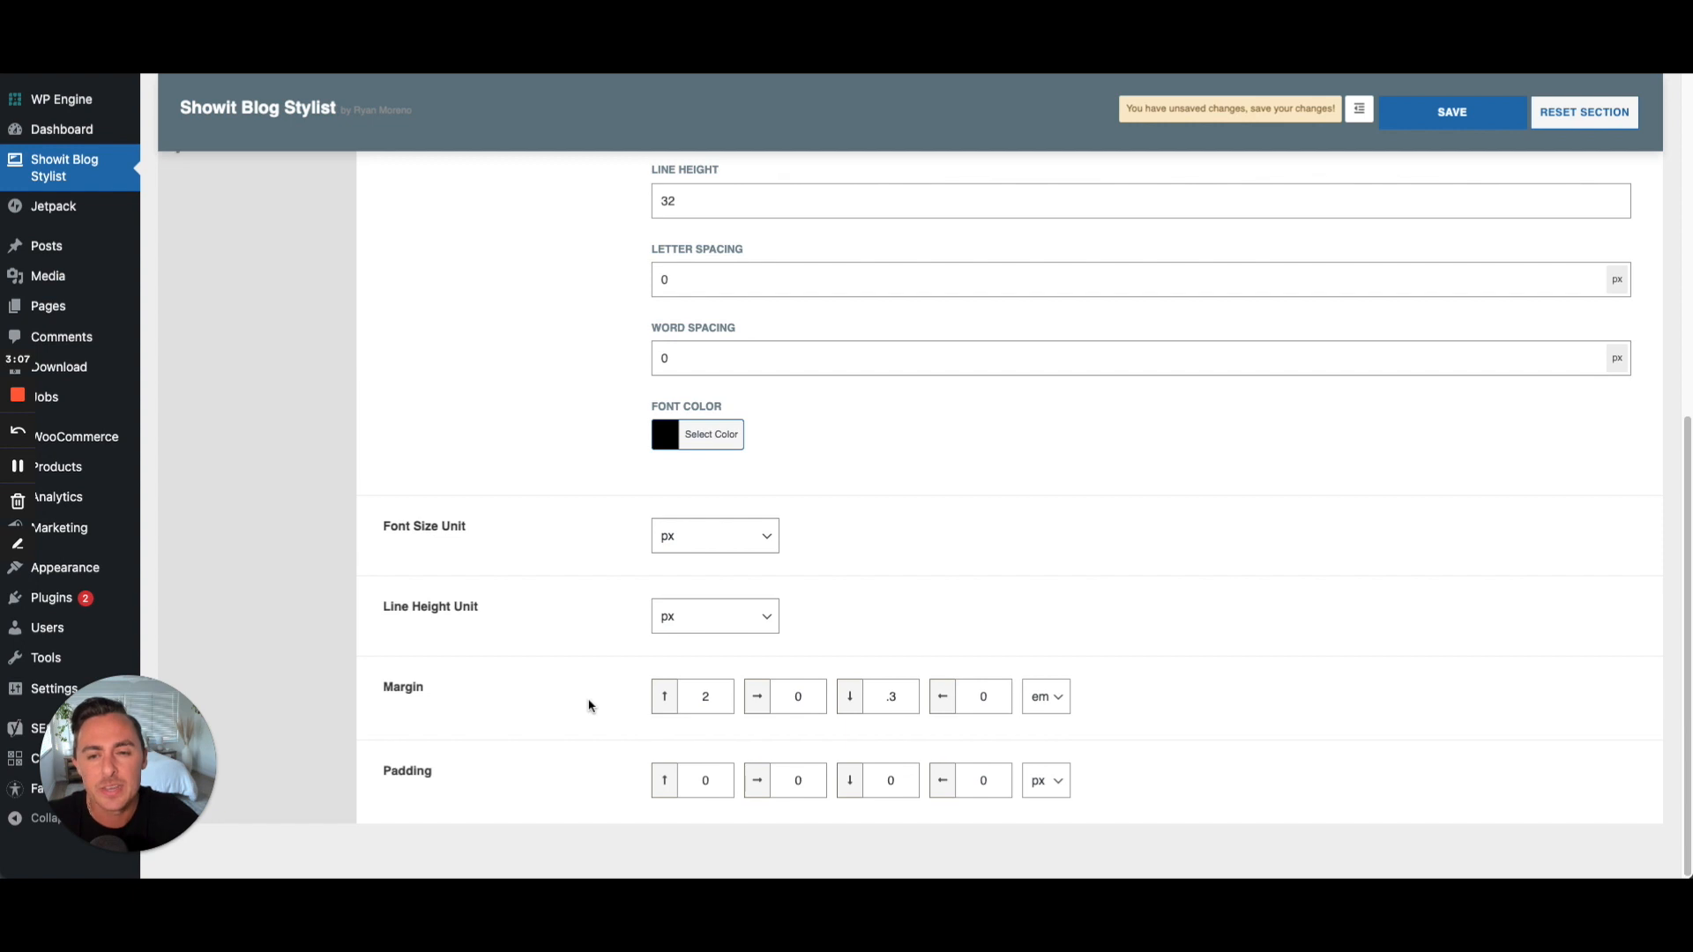
pyautogui.scroll(10, 586, 702)
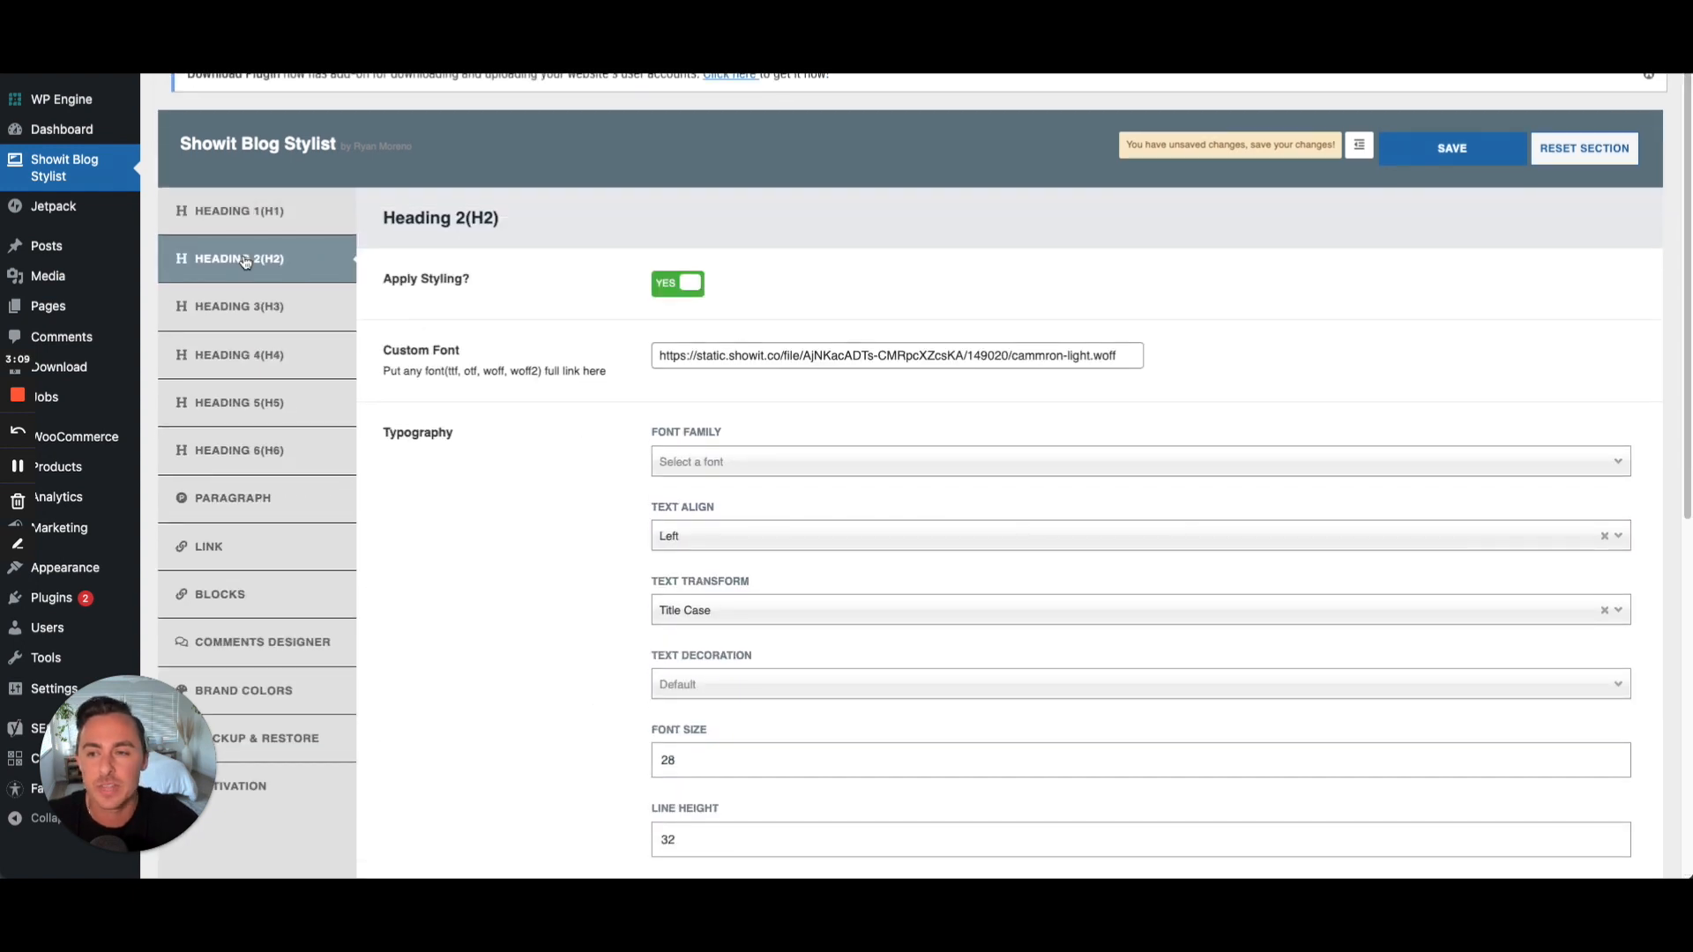
pyautogui.scroll(-2, 618, 296)
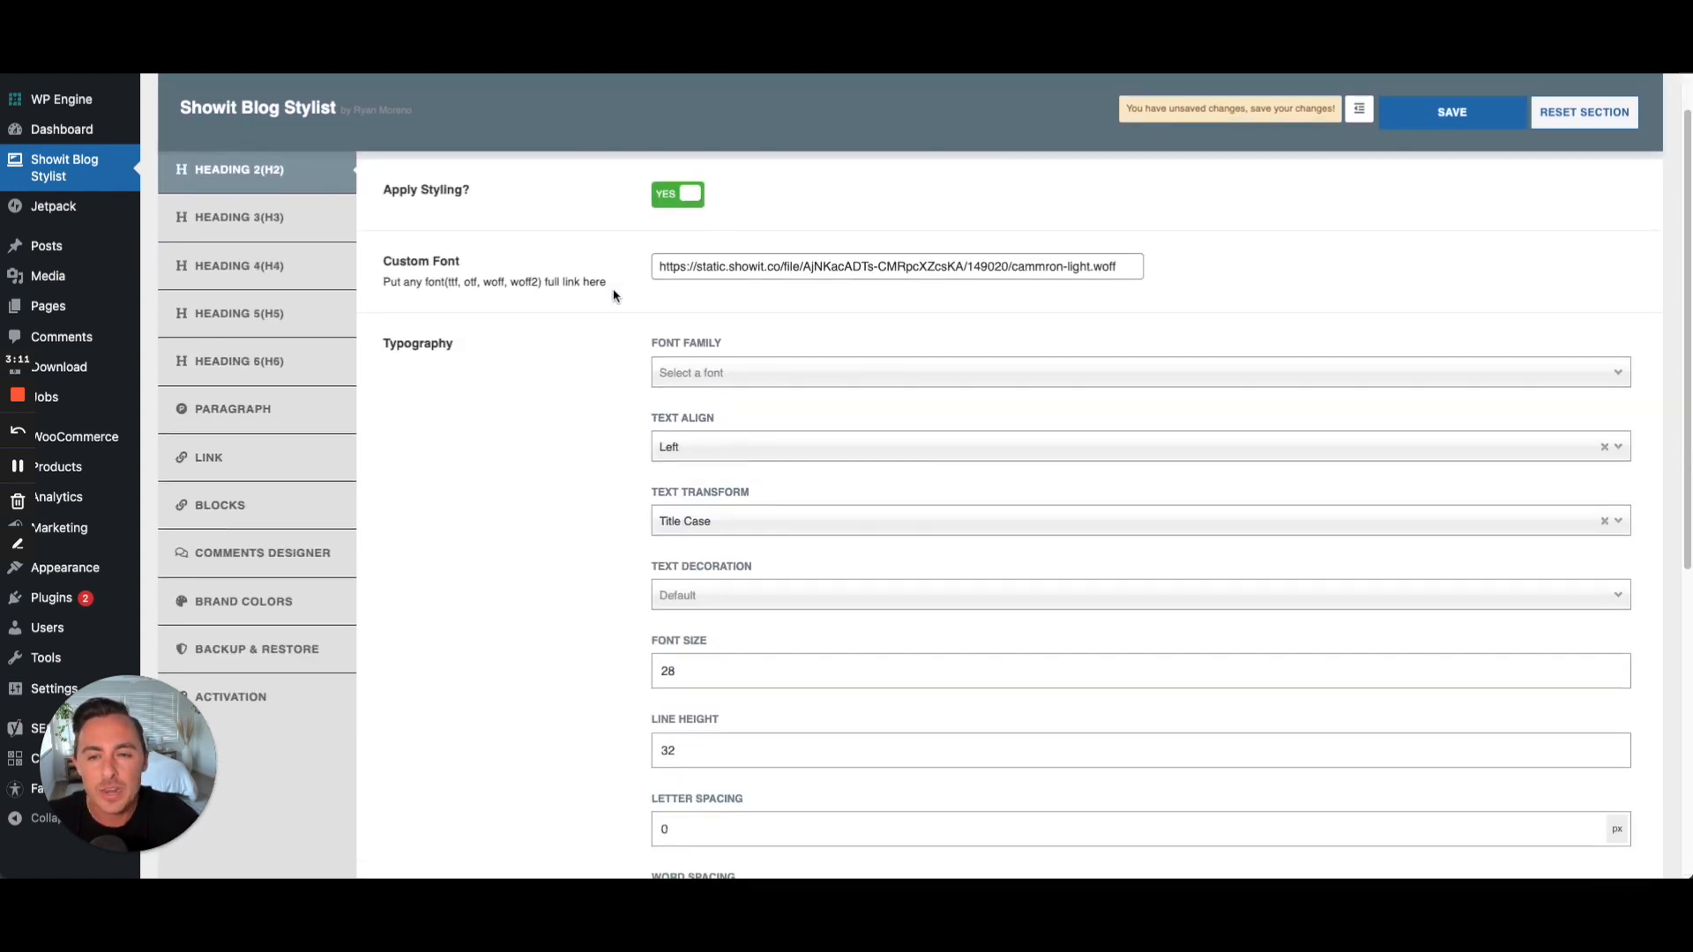
pyautogui.scroll(-2, 600, 301)
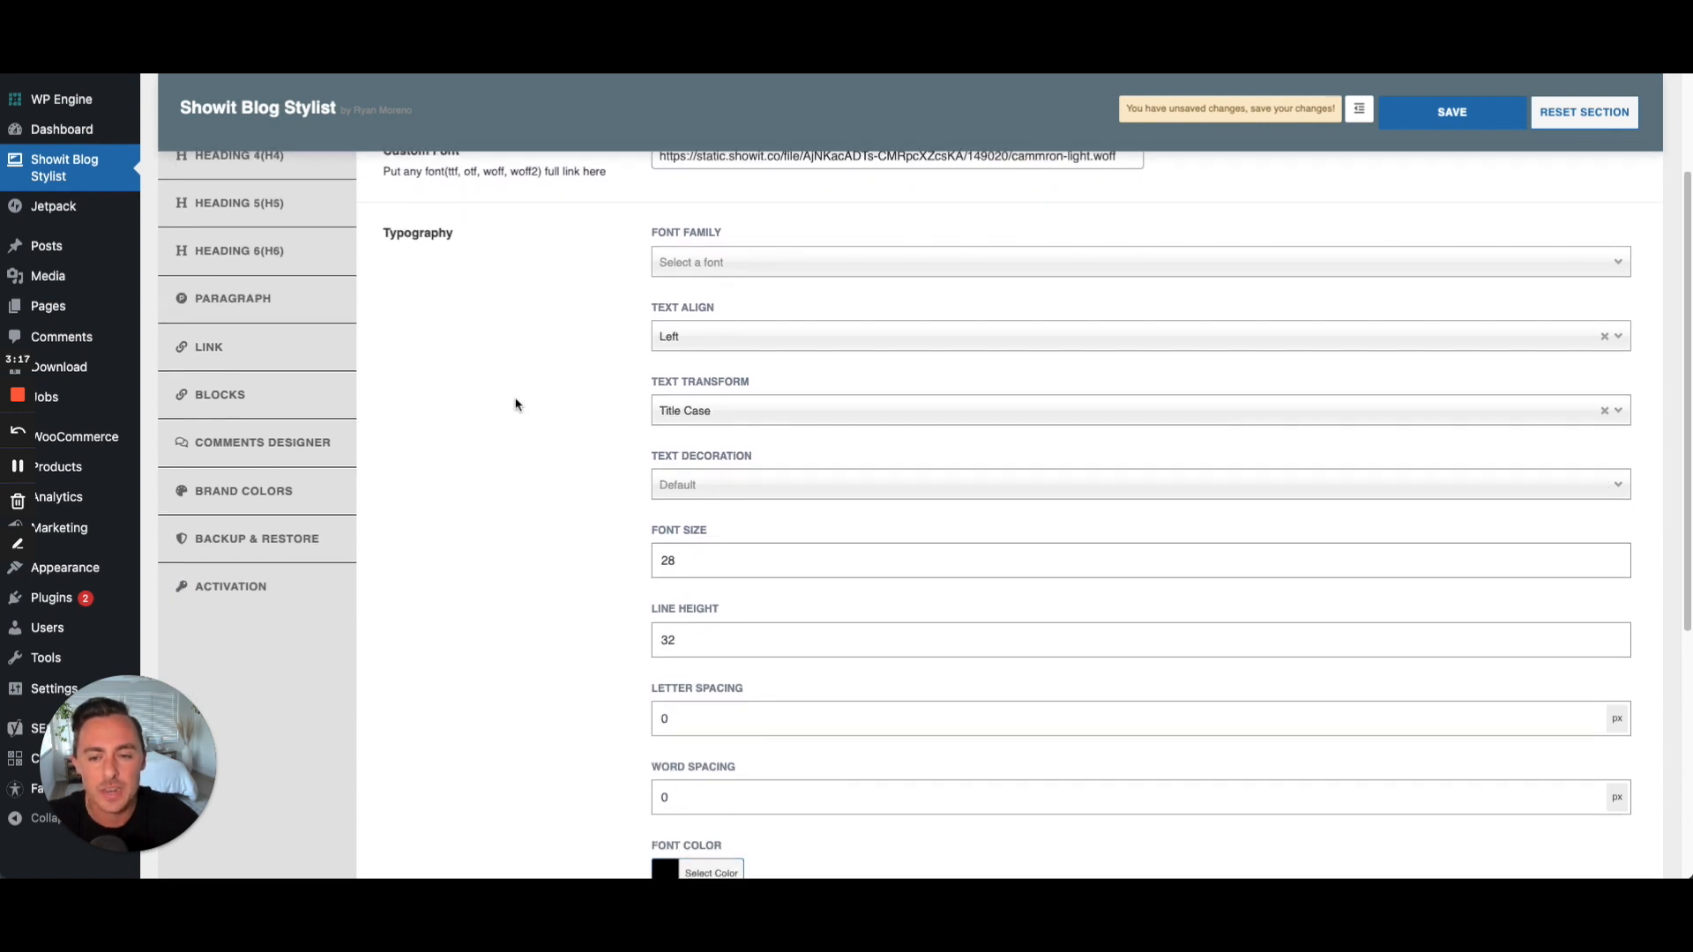
pyautogui.scroll(-5, 617, 397)
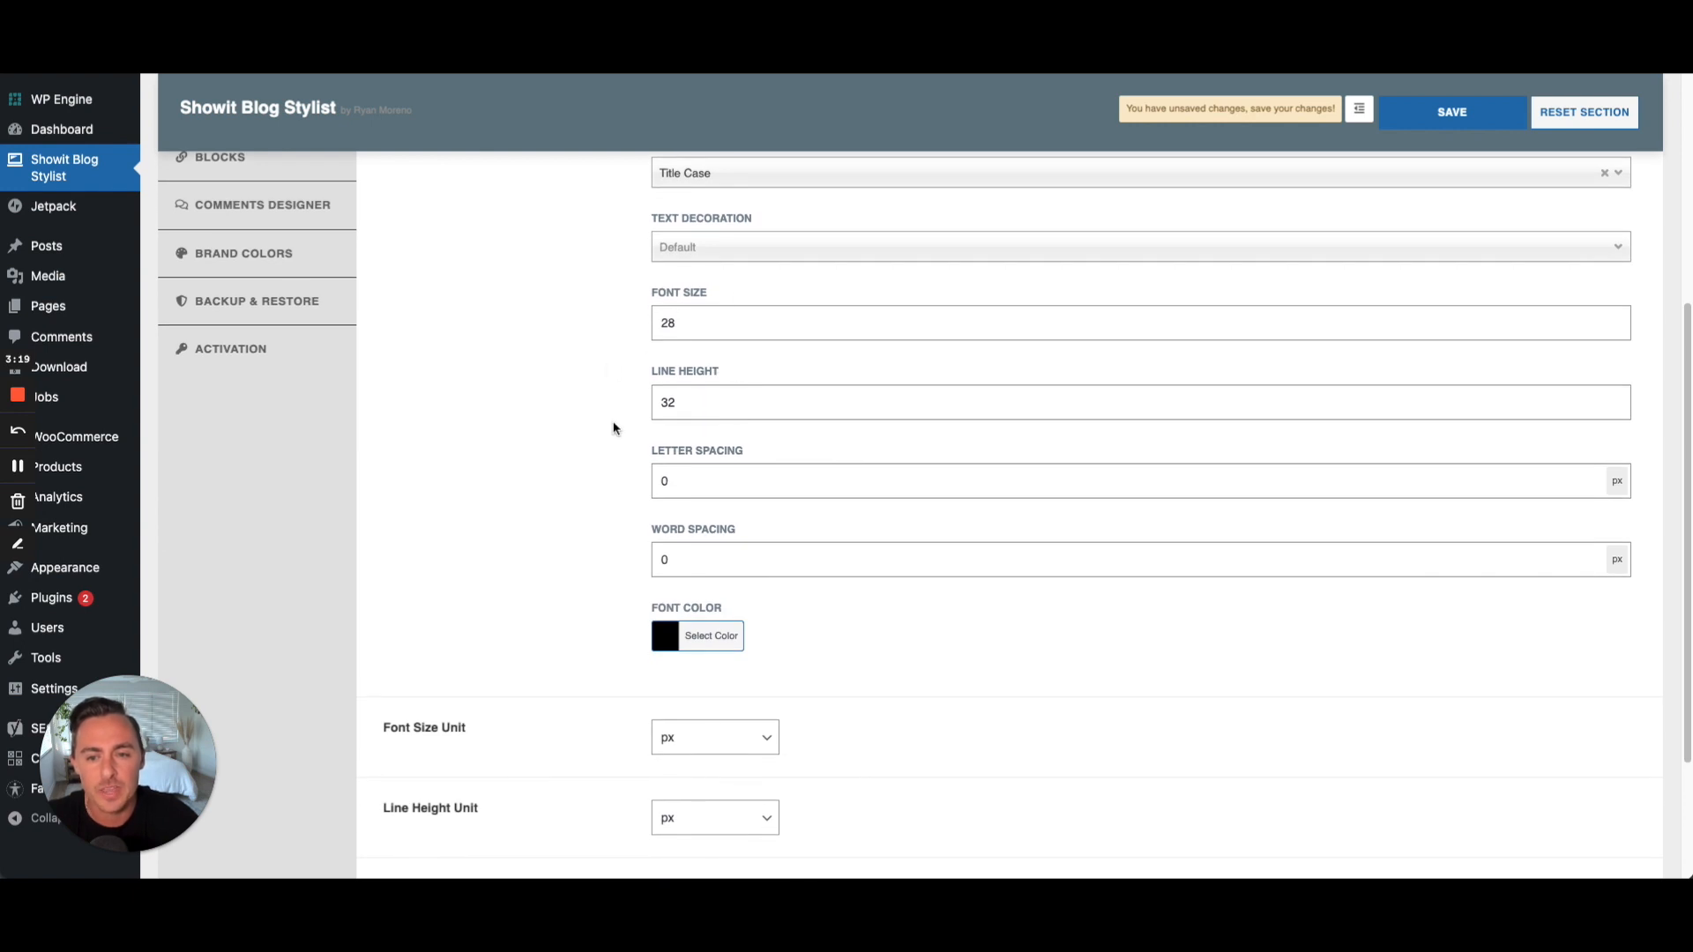
pyautogui.scroll(-3, 609, 427)
pyautogui.scroll(-2, 514, 489)
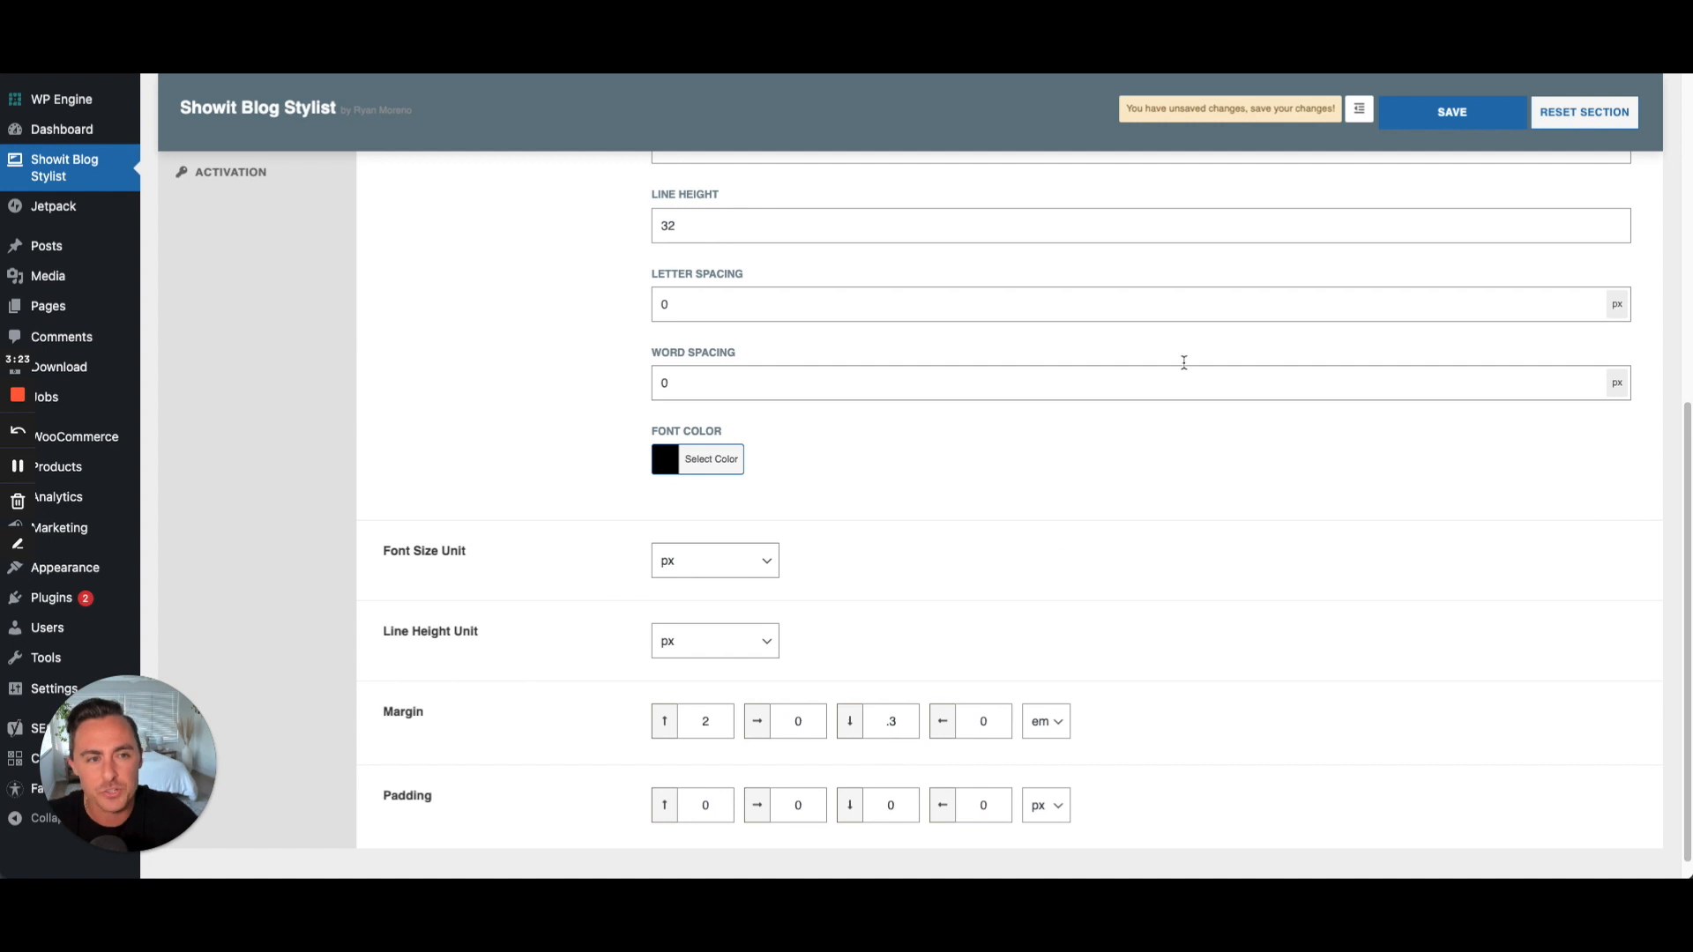
# Save the Heading 2 styling and reload the blog post to apply it to "The Pros" heading.
pyautogui.click(1460, 119)
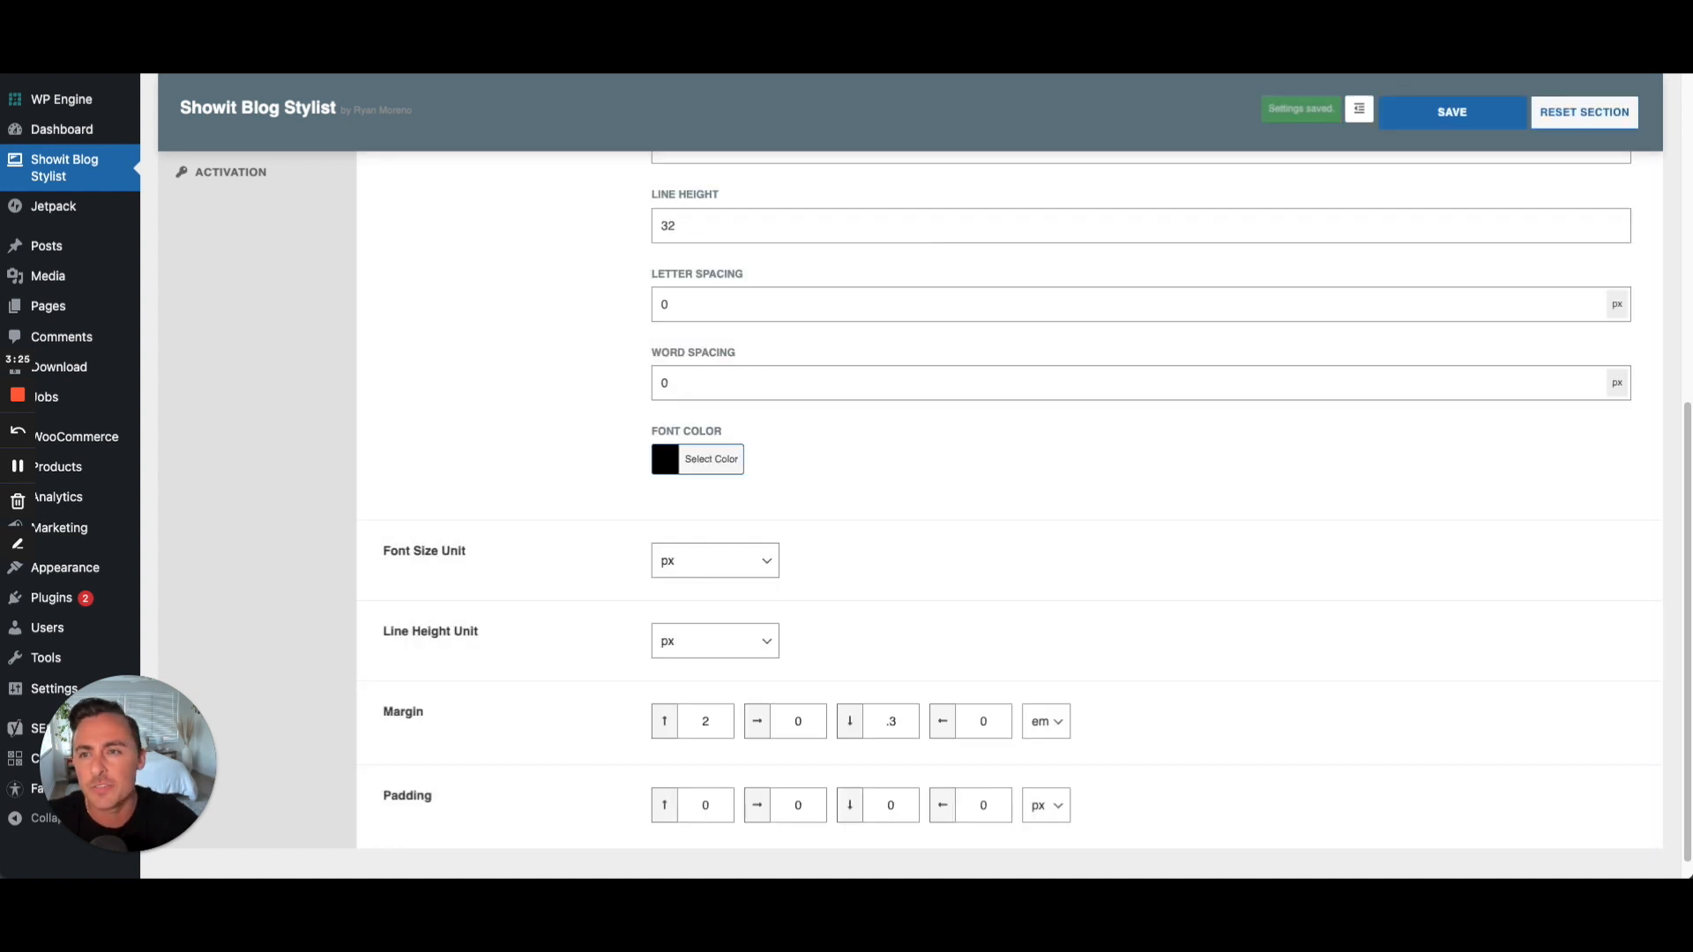
pyautogui.click(441, 35)
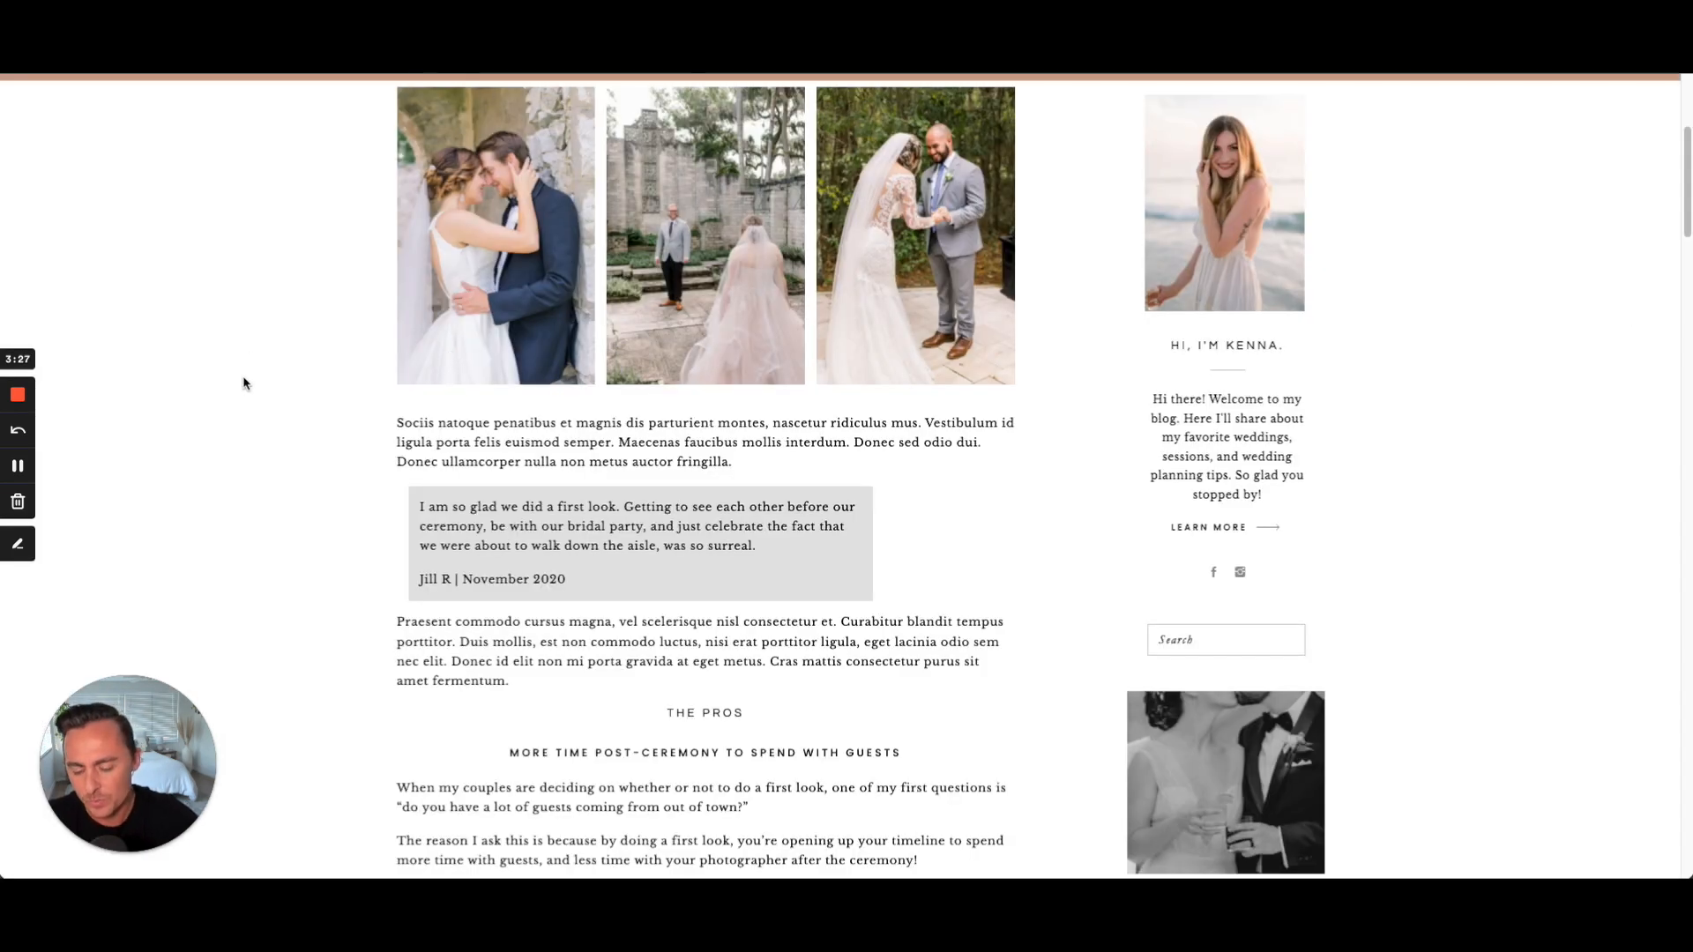
pyautogui.scroll(-2, 757, 564)
pyautogui.moveTo(749, 598); pyautogui.dragTo(665, 604)
pyautogui.click(343, 606)
pyautogui.press('super+r')
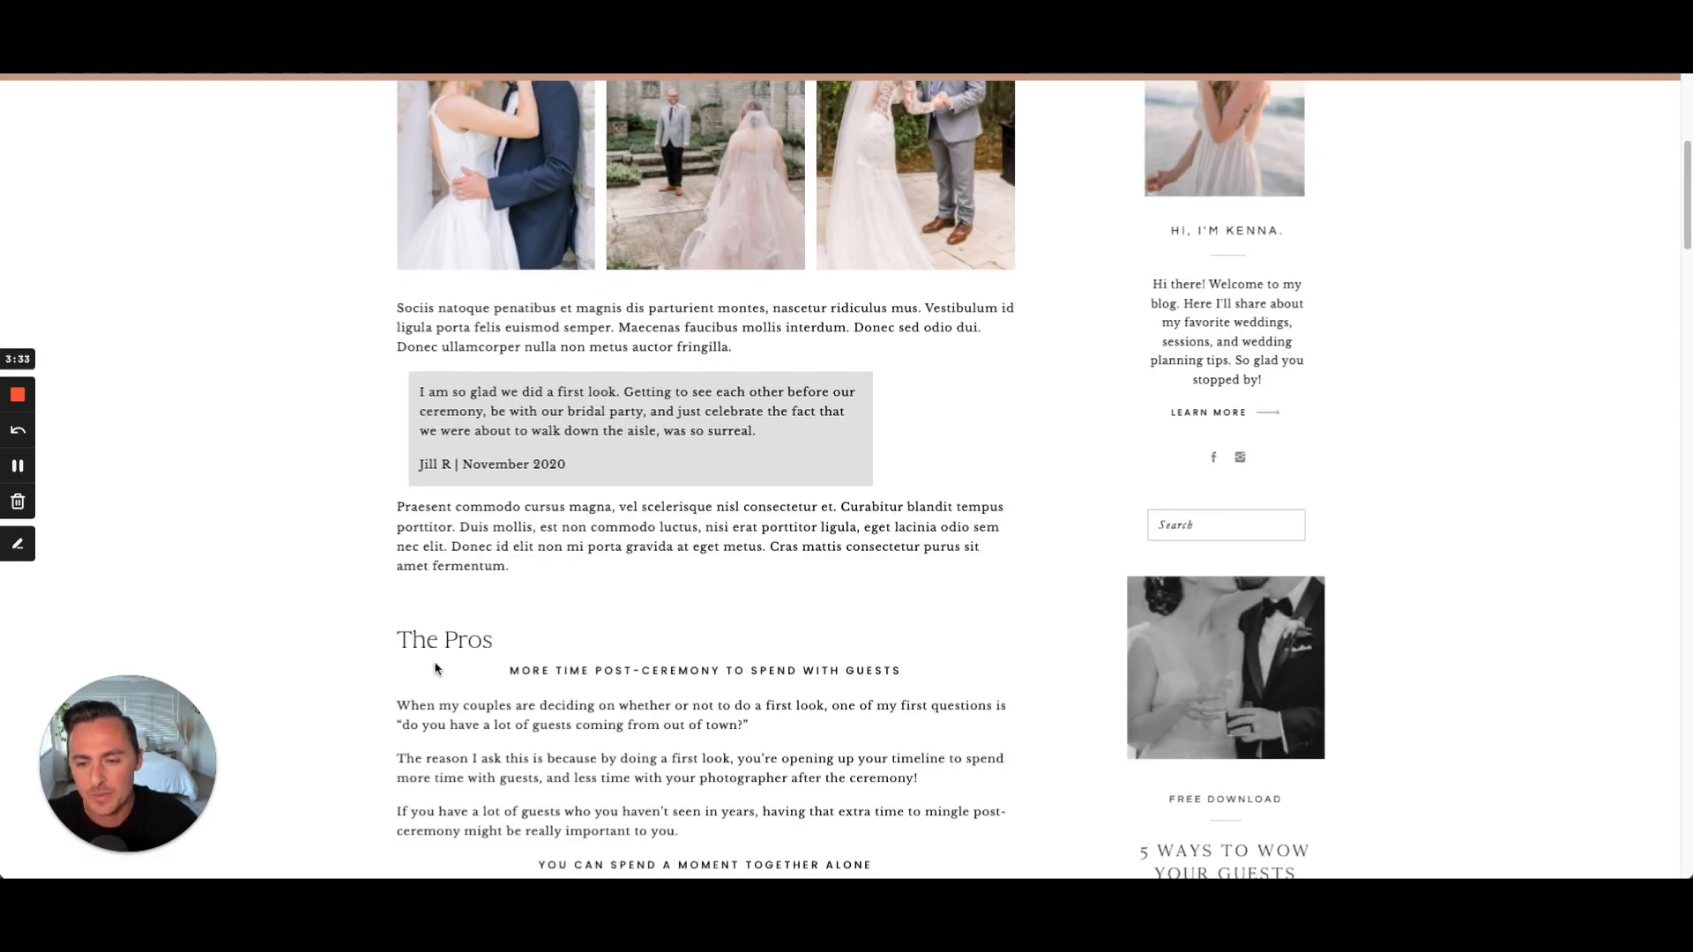
# Inspect the "More time post-ceremony to spend with guests" subheading and return to the Showit Blog Stylist settings.
pyautogui.moveTo(881, 668); pyautogui.dragTo(506, 674)
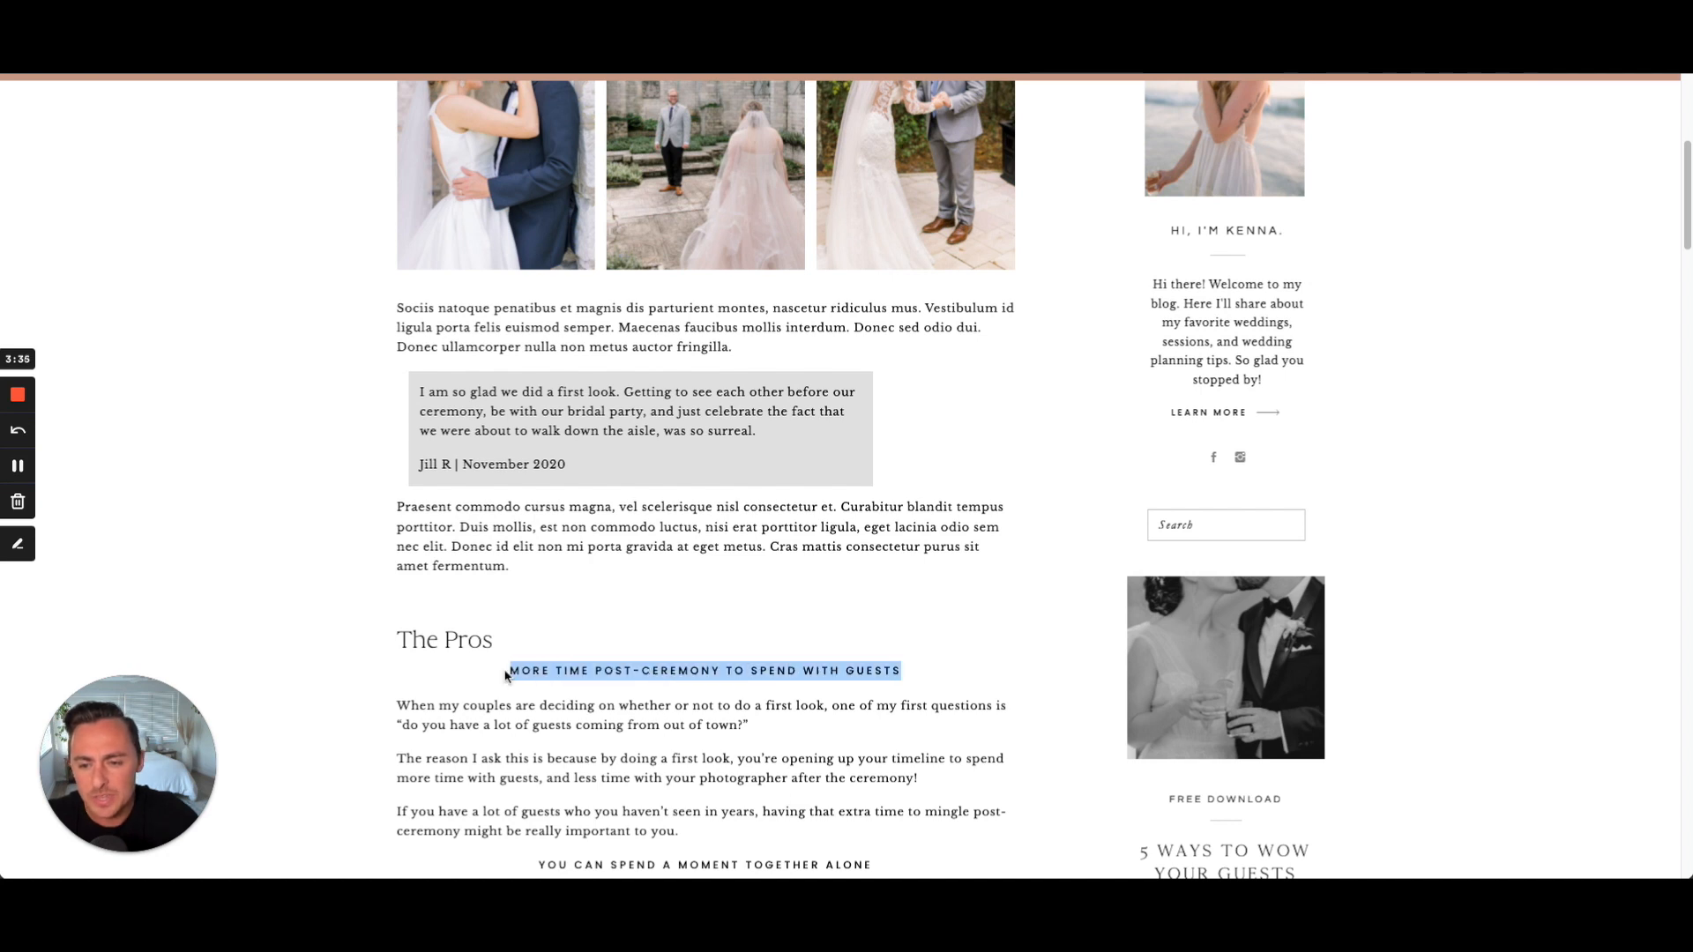
pyautogui.click(297, 650)
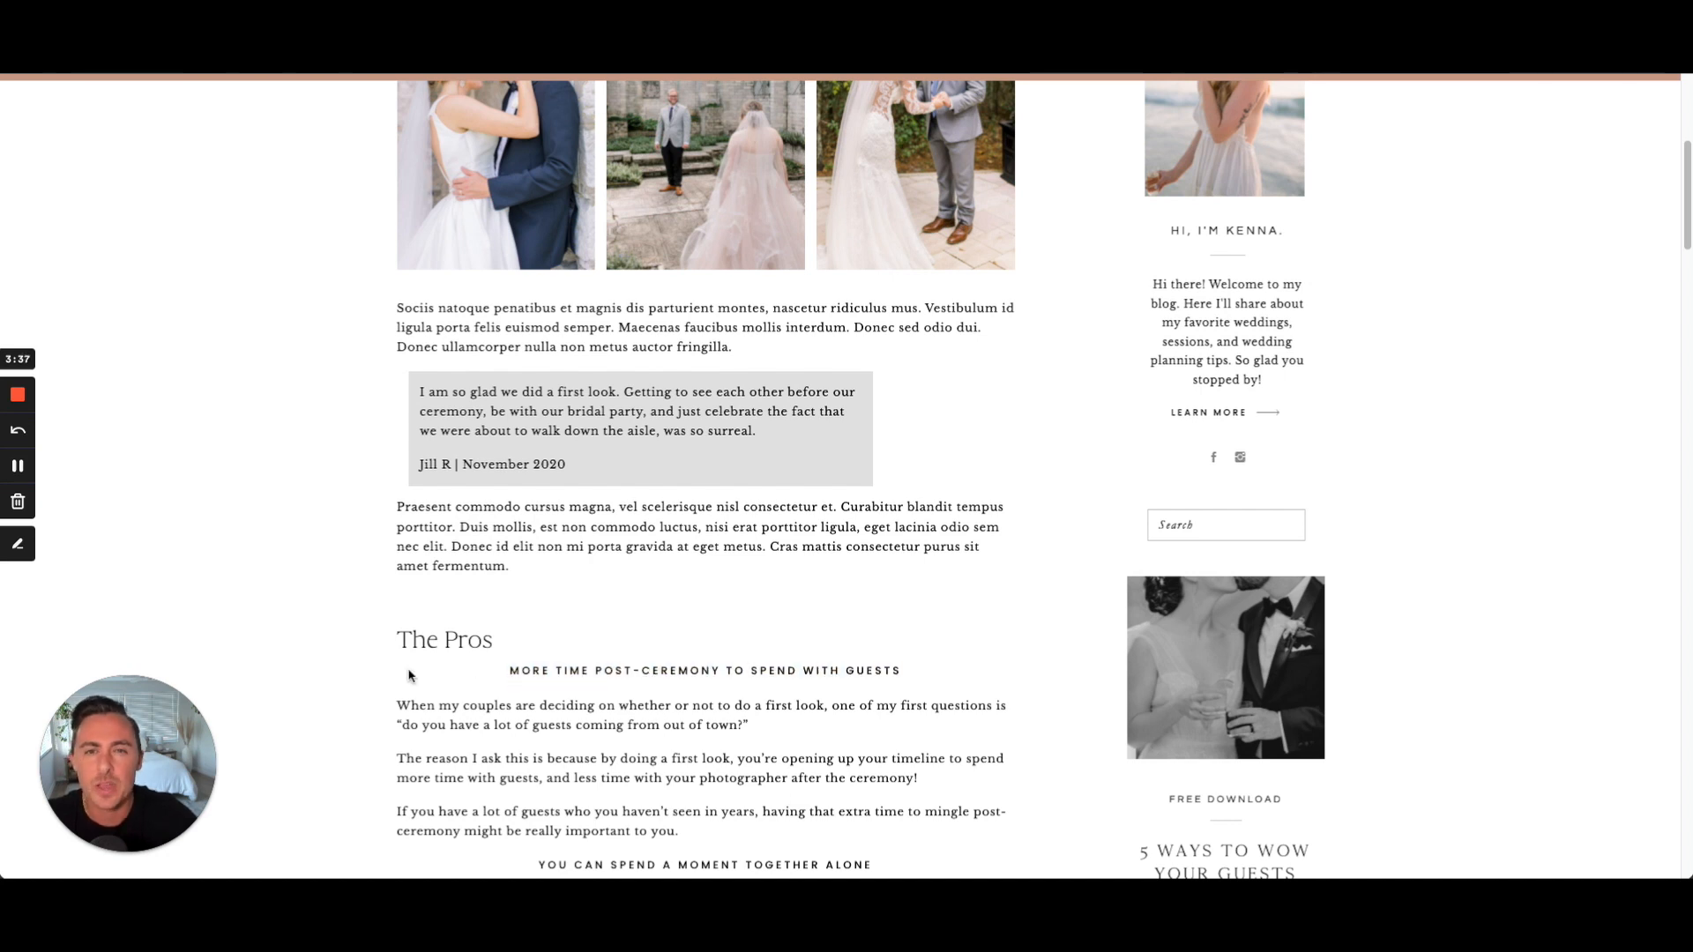
pyautogui.click(293, 62)
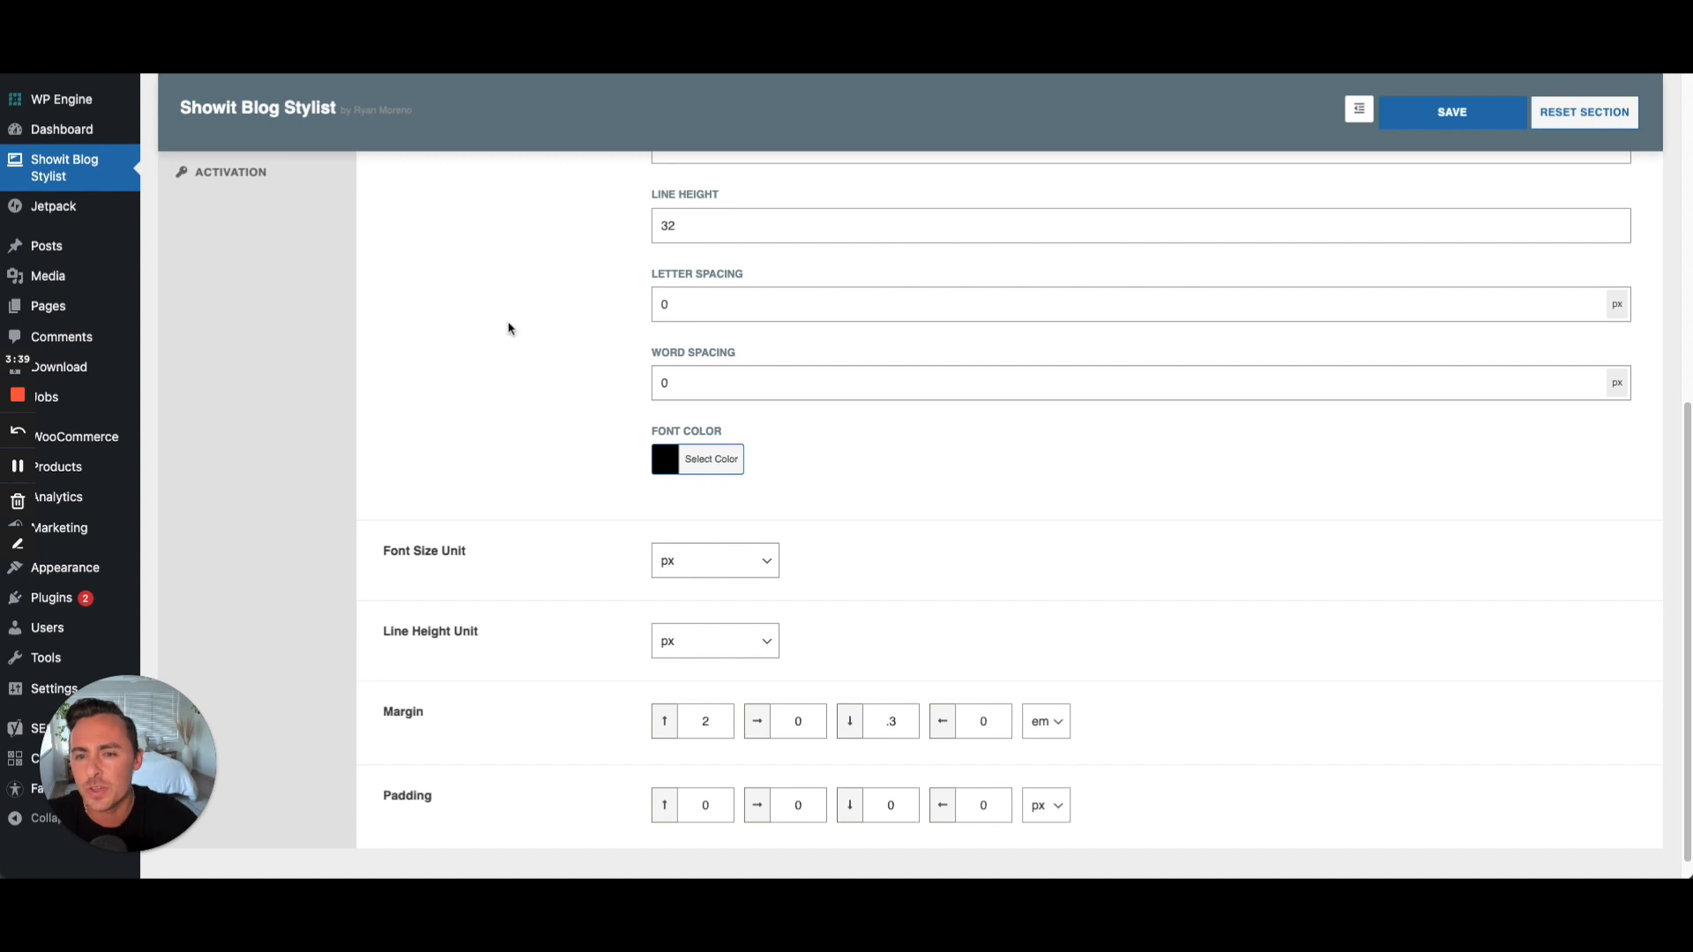
# Turn on styling for Heading 3 (H3) and review its typography, spacing, color and unit settings.
pyautogui.scroll(10, 508, 329)
pyautogui.click(283, 332)
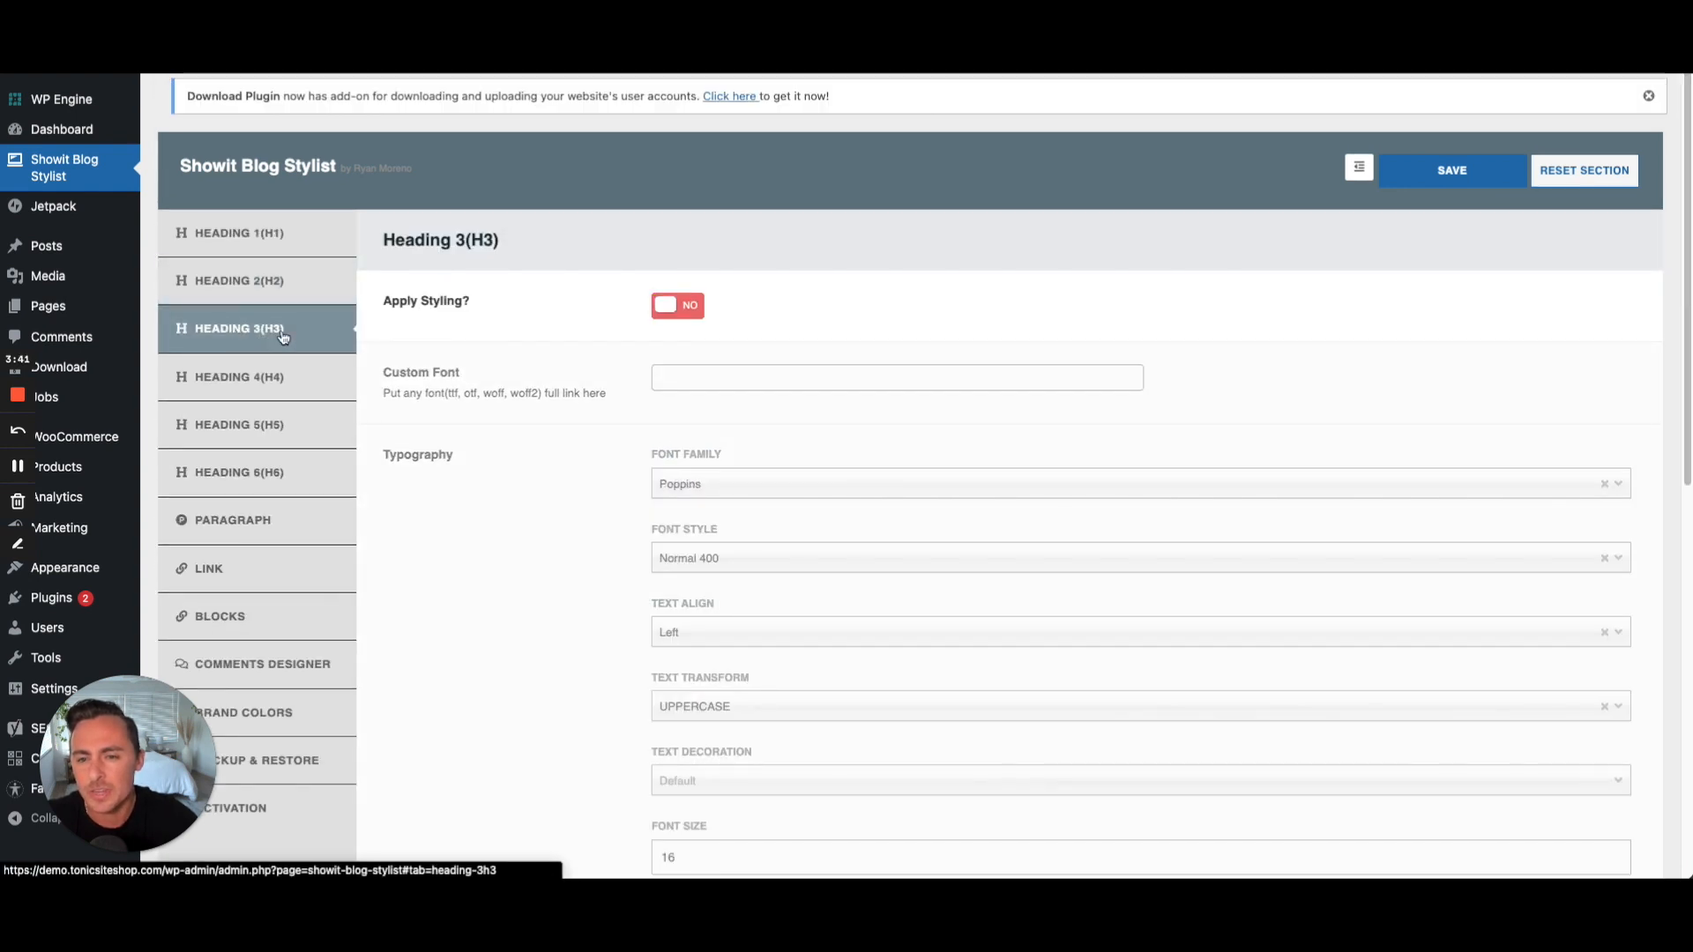
pyautogui.click(672, 307)
pyautogui.scroll(-3, 520, 394)
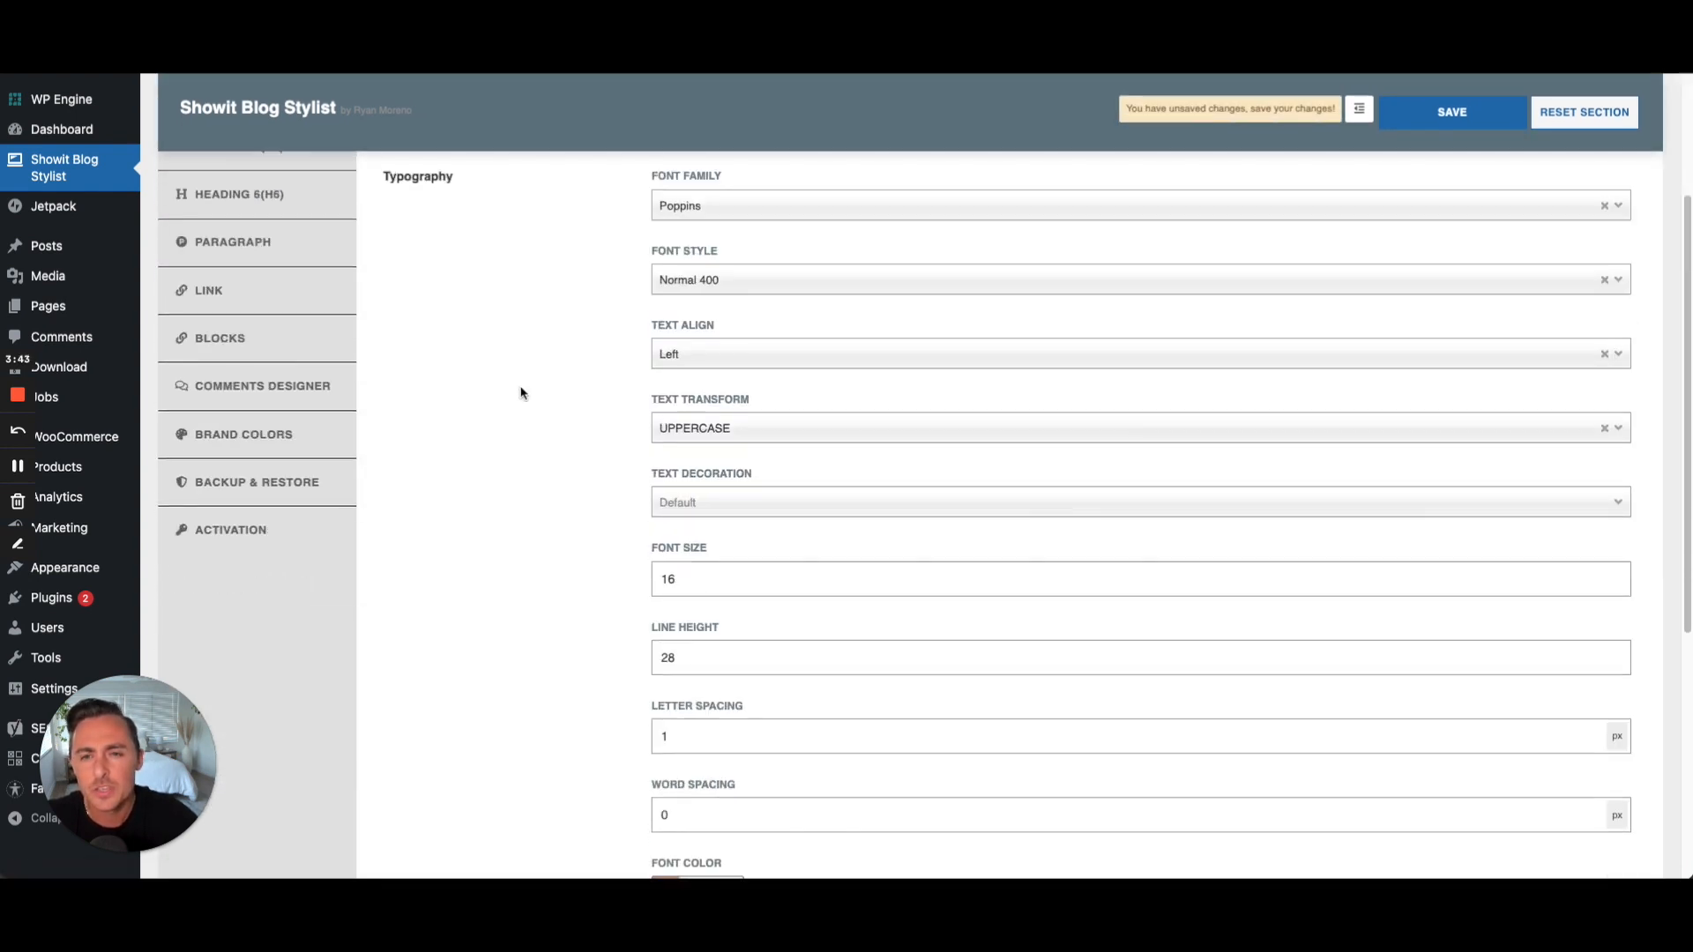
pyautogui.scroll(1, 581, 382)
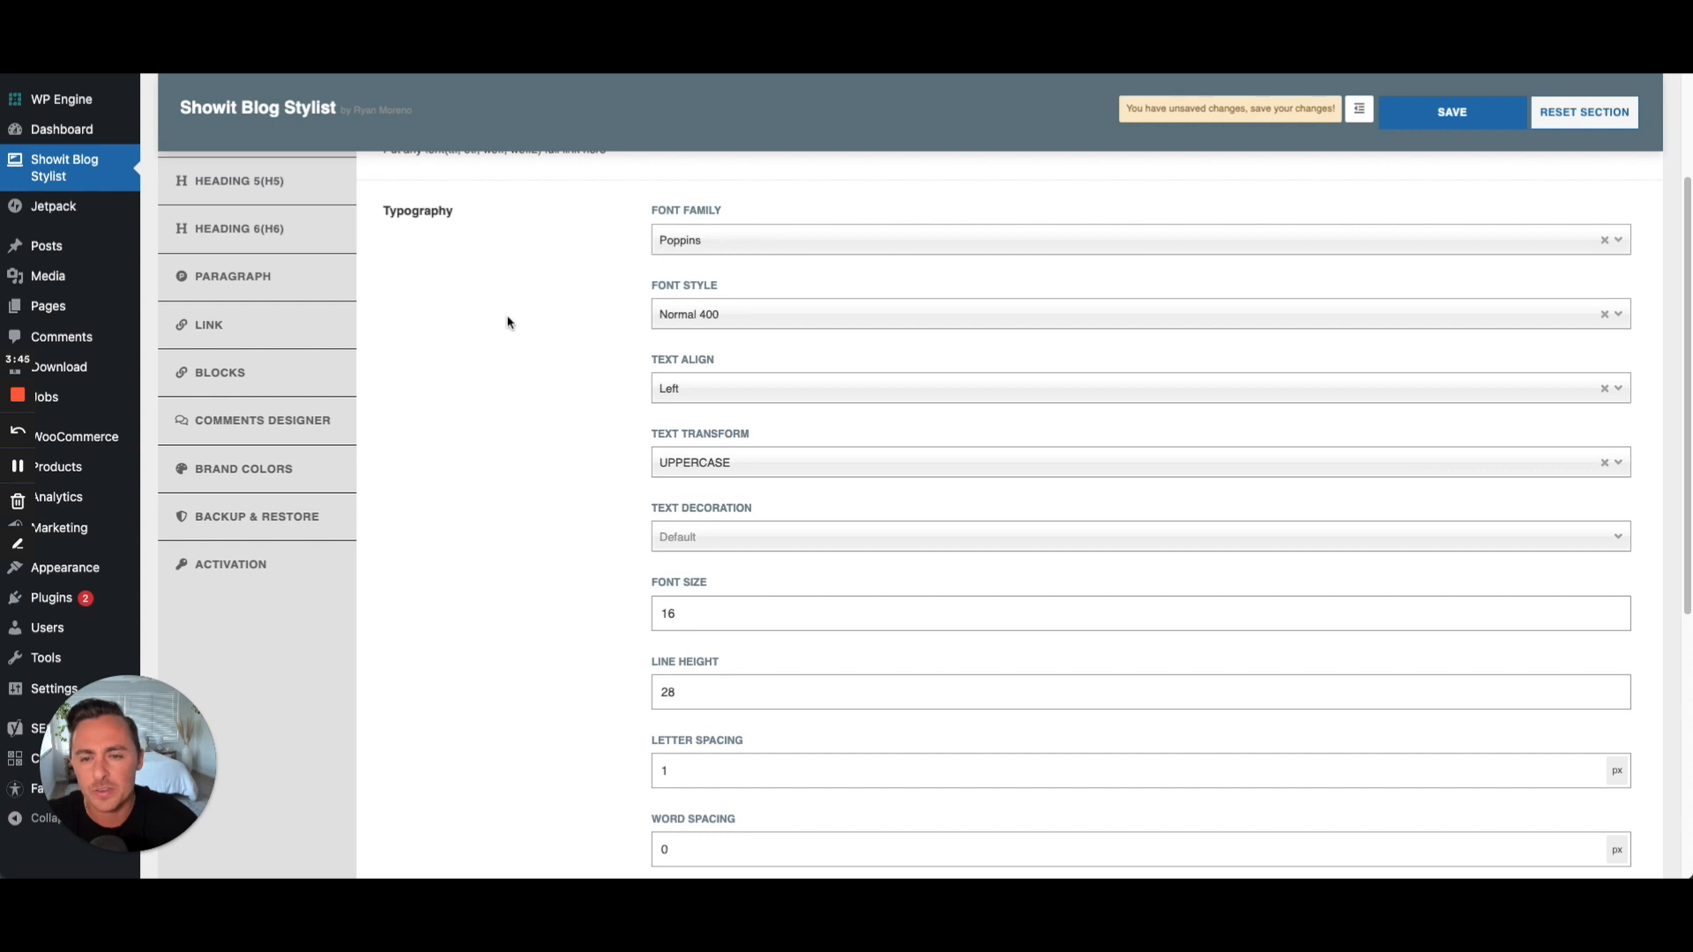
pyautogui.scroll(-5, 614, 490)
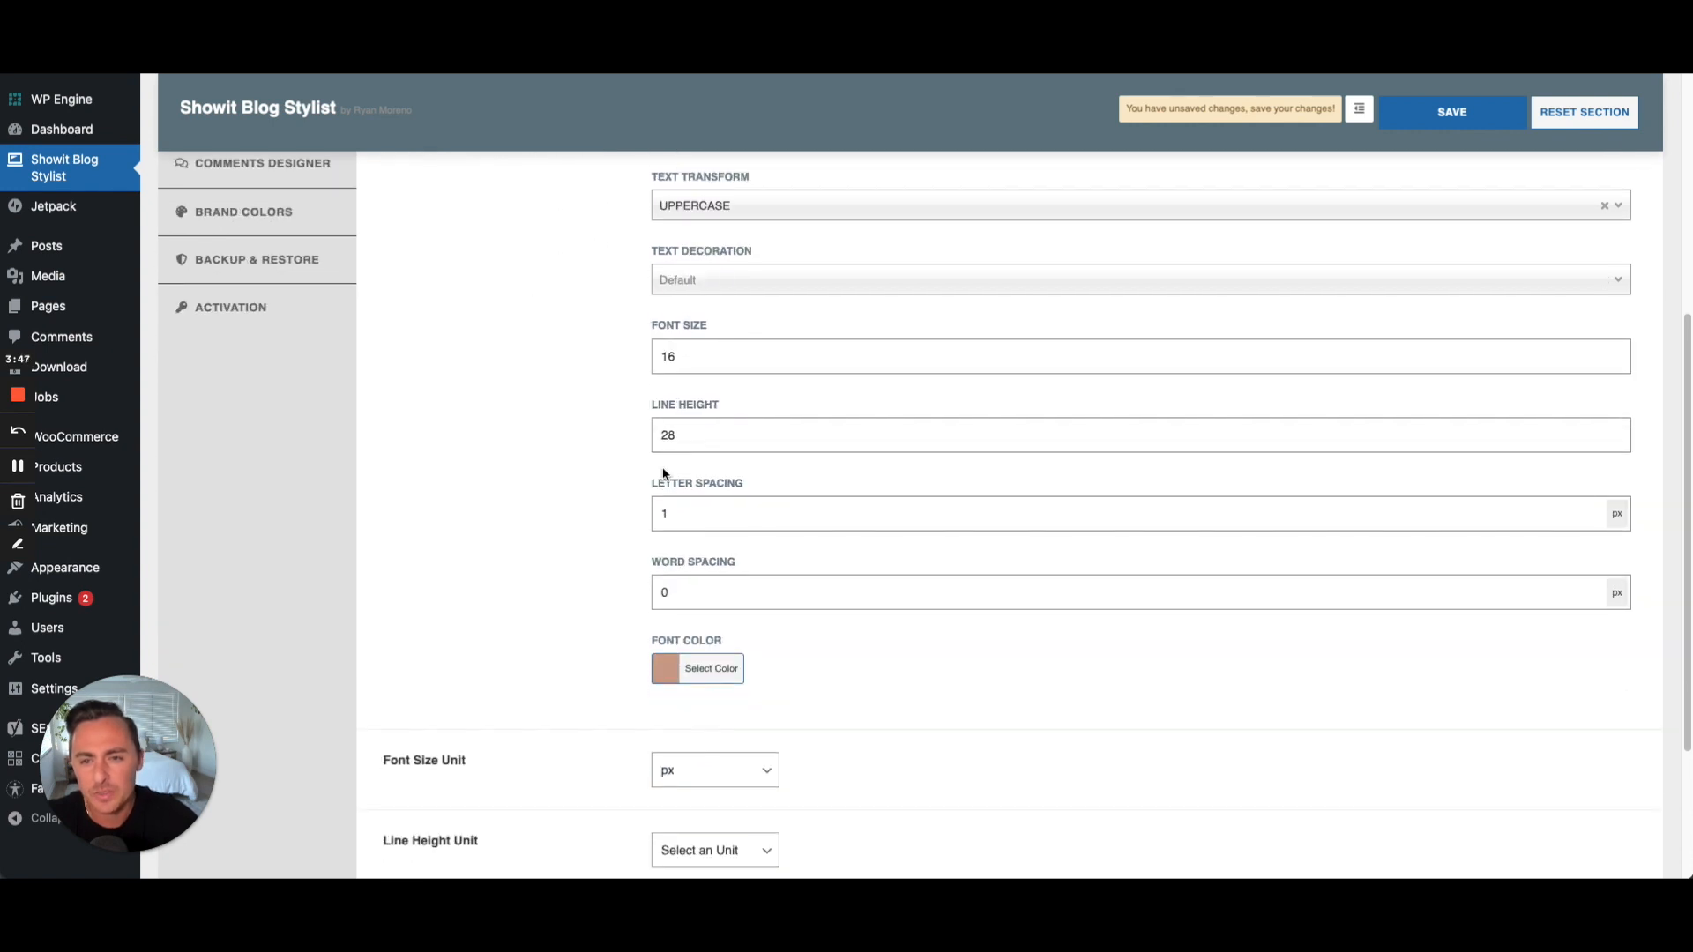
pyautogui.scroll(-5, 532, 432)
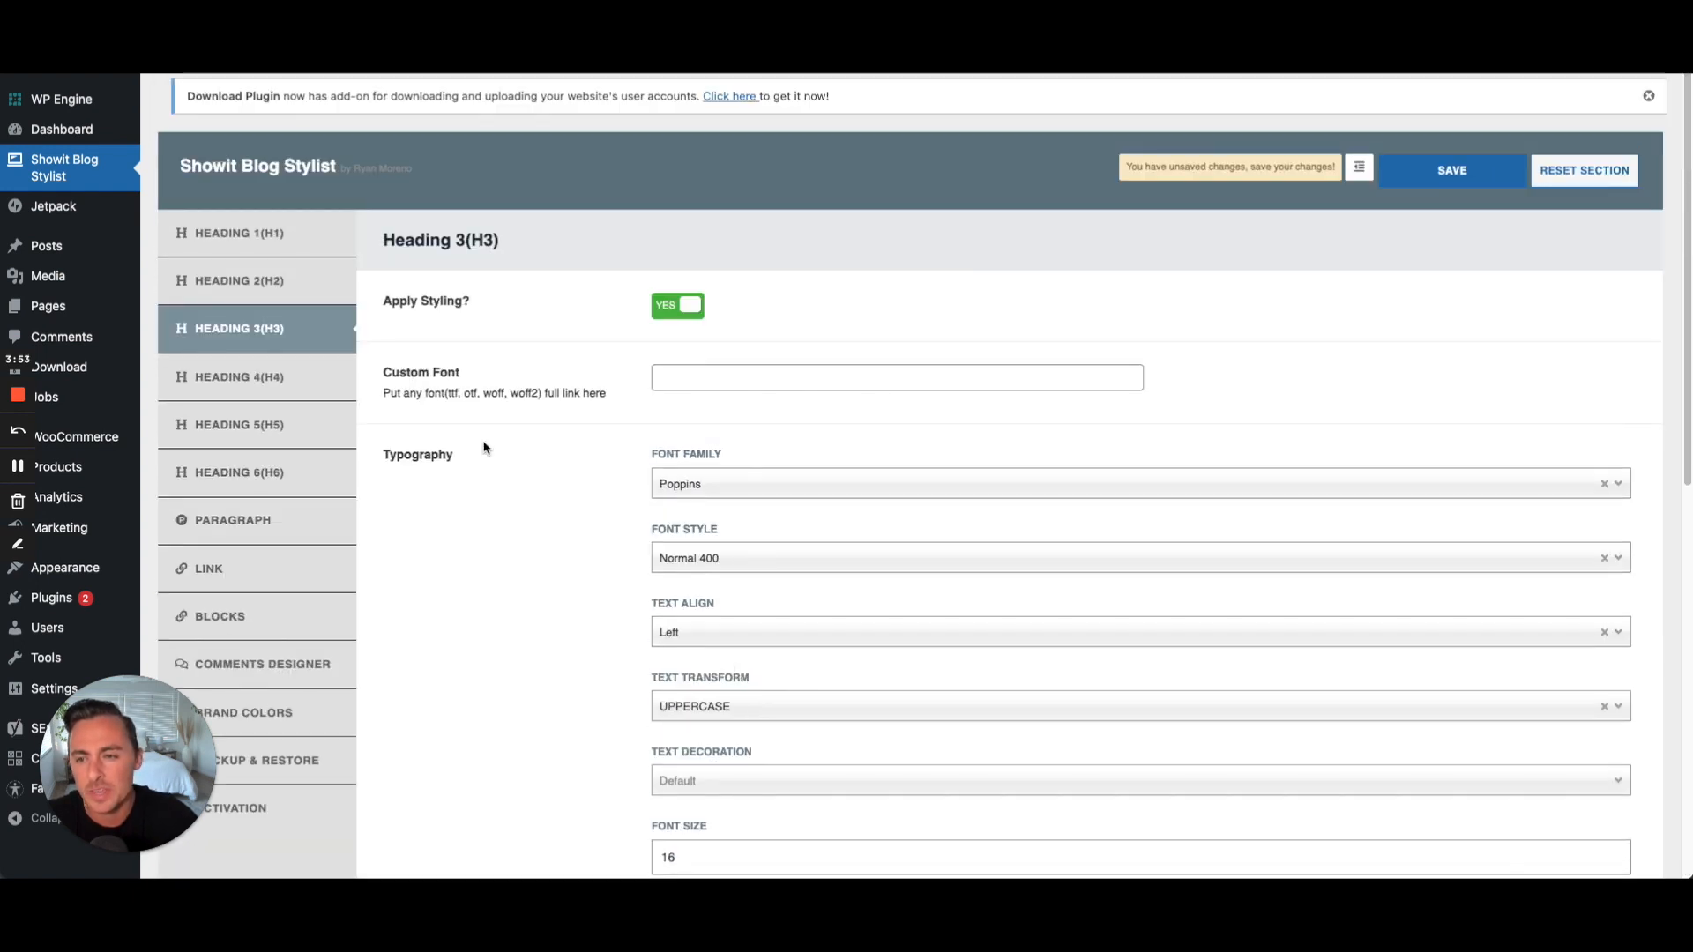
# Save the Heading 3 styling and reload the blog post to apply it to the subheadings under "The Pros".
pyautogui.click(1443, 174)
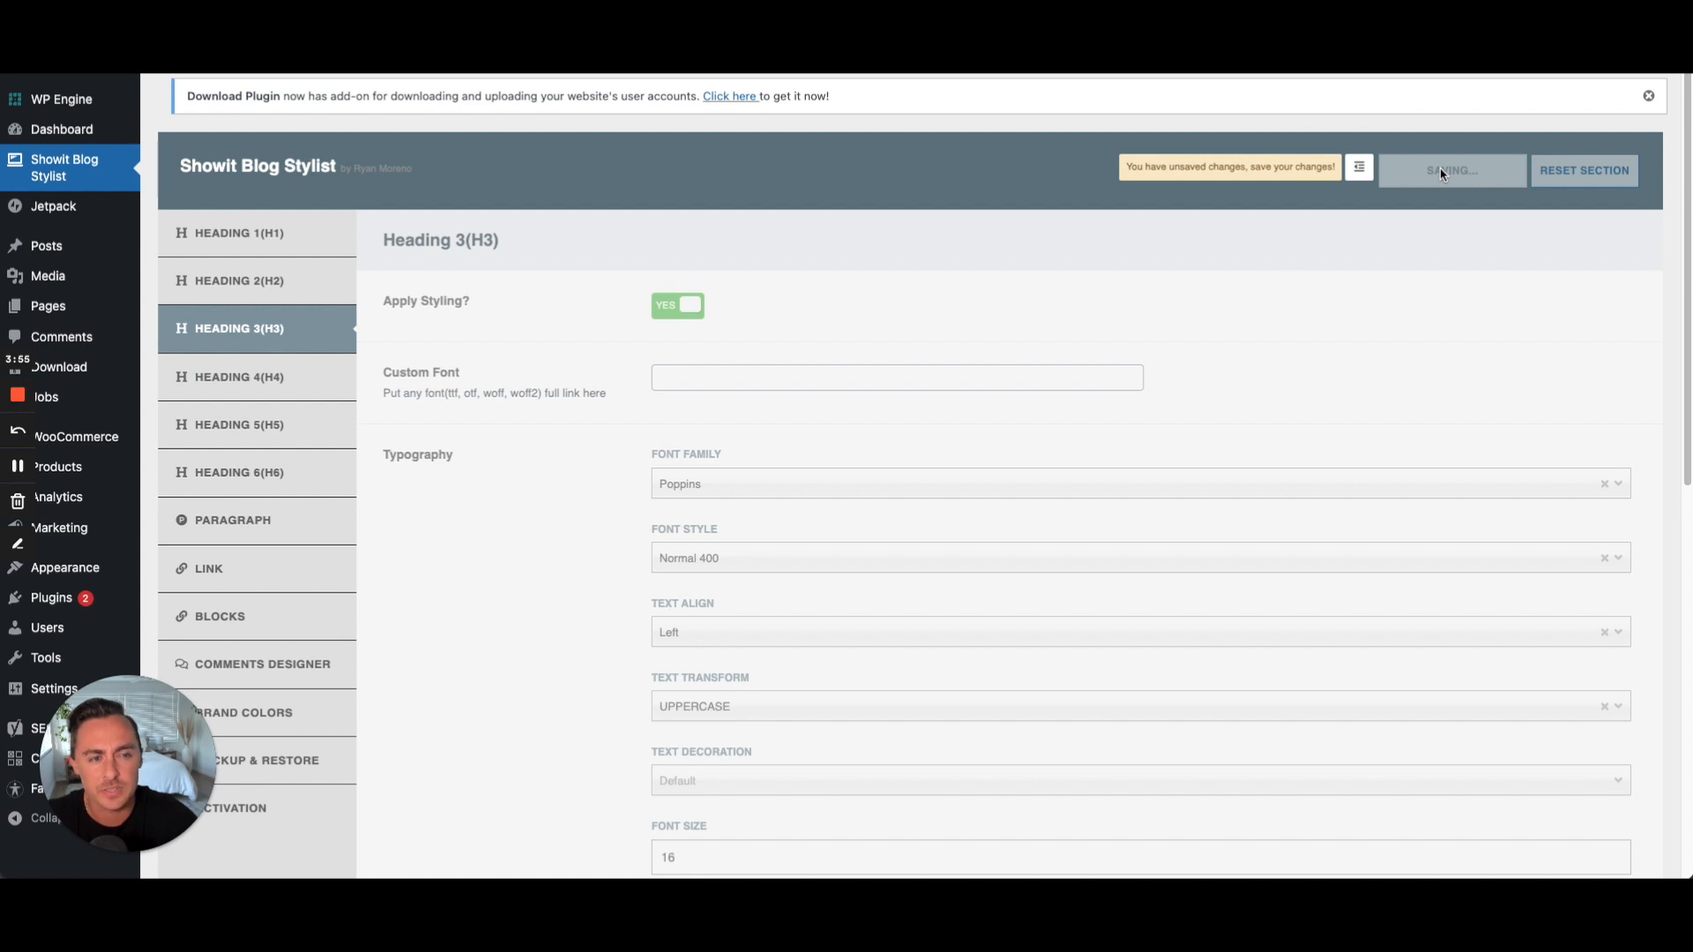
pyautogui.hotkey('ctrl', 'Tab')
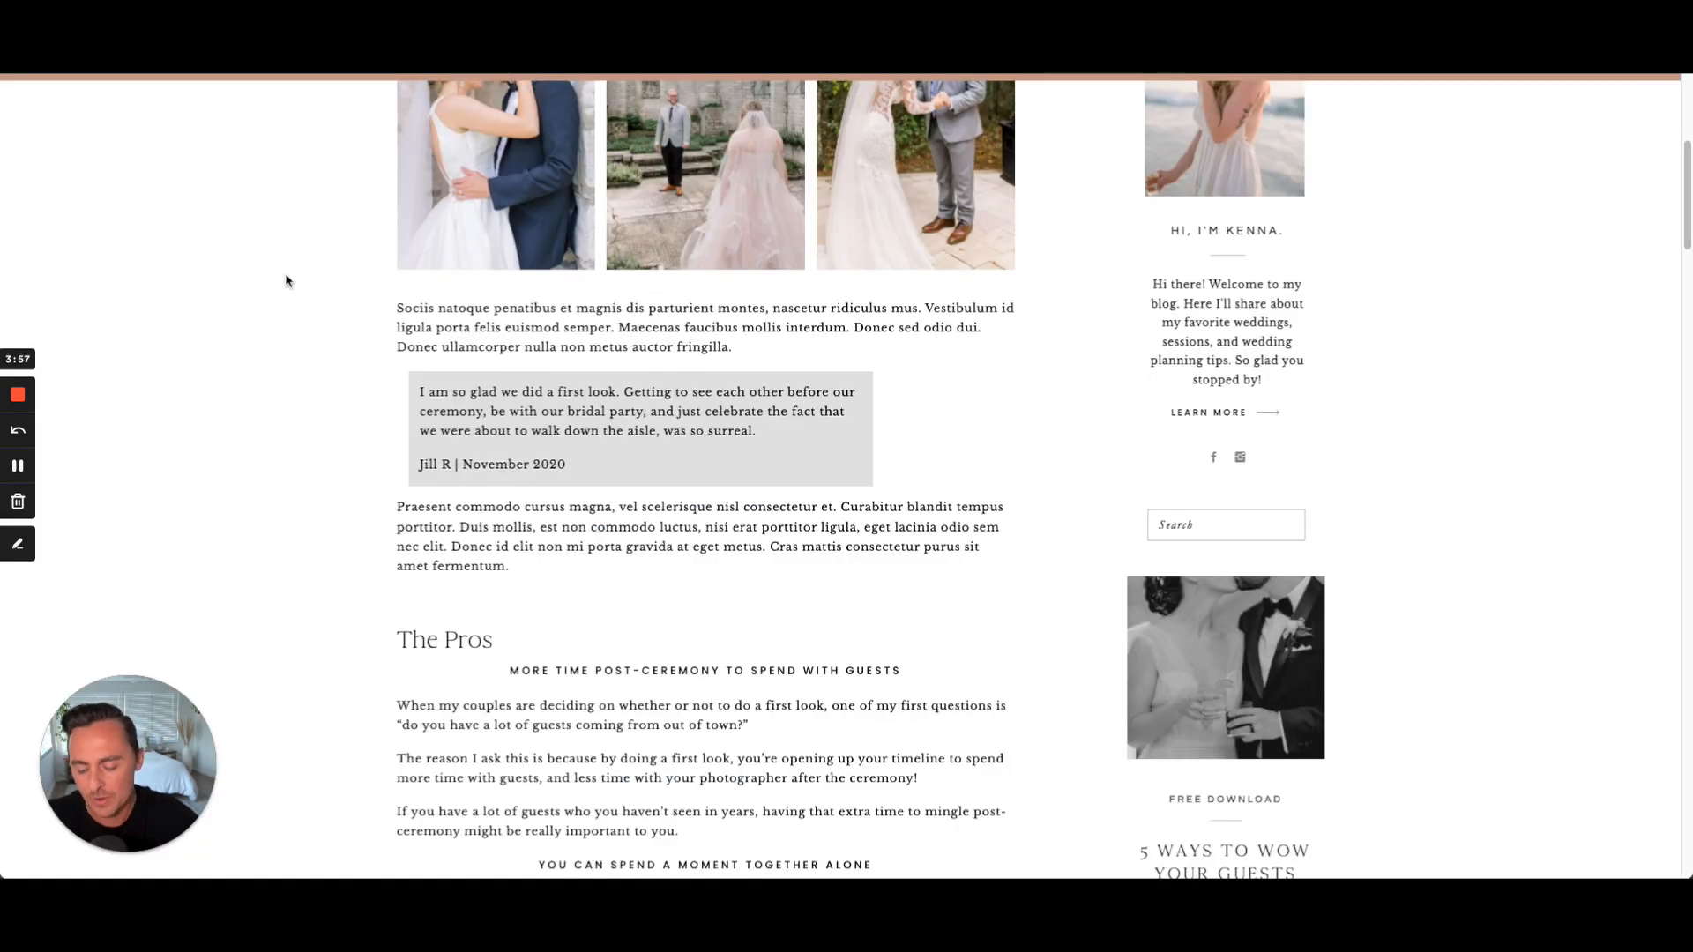
pyautogui.hotkey('ctrl', 'r')
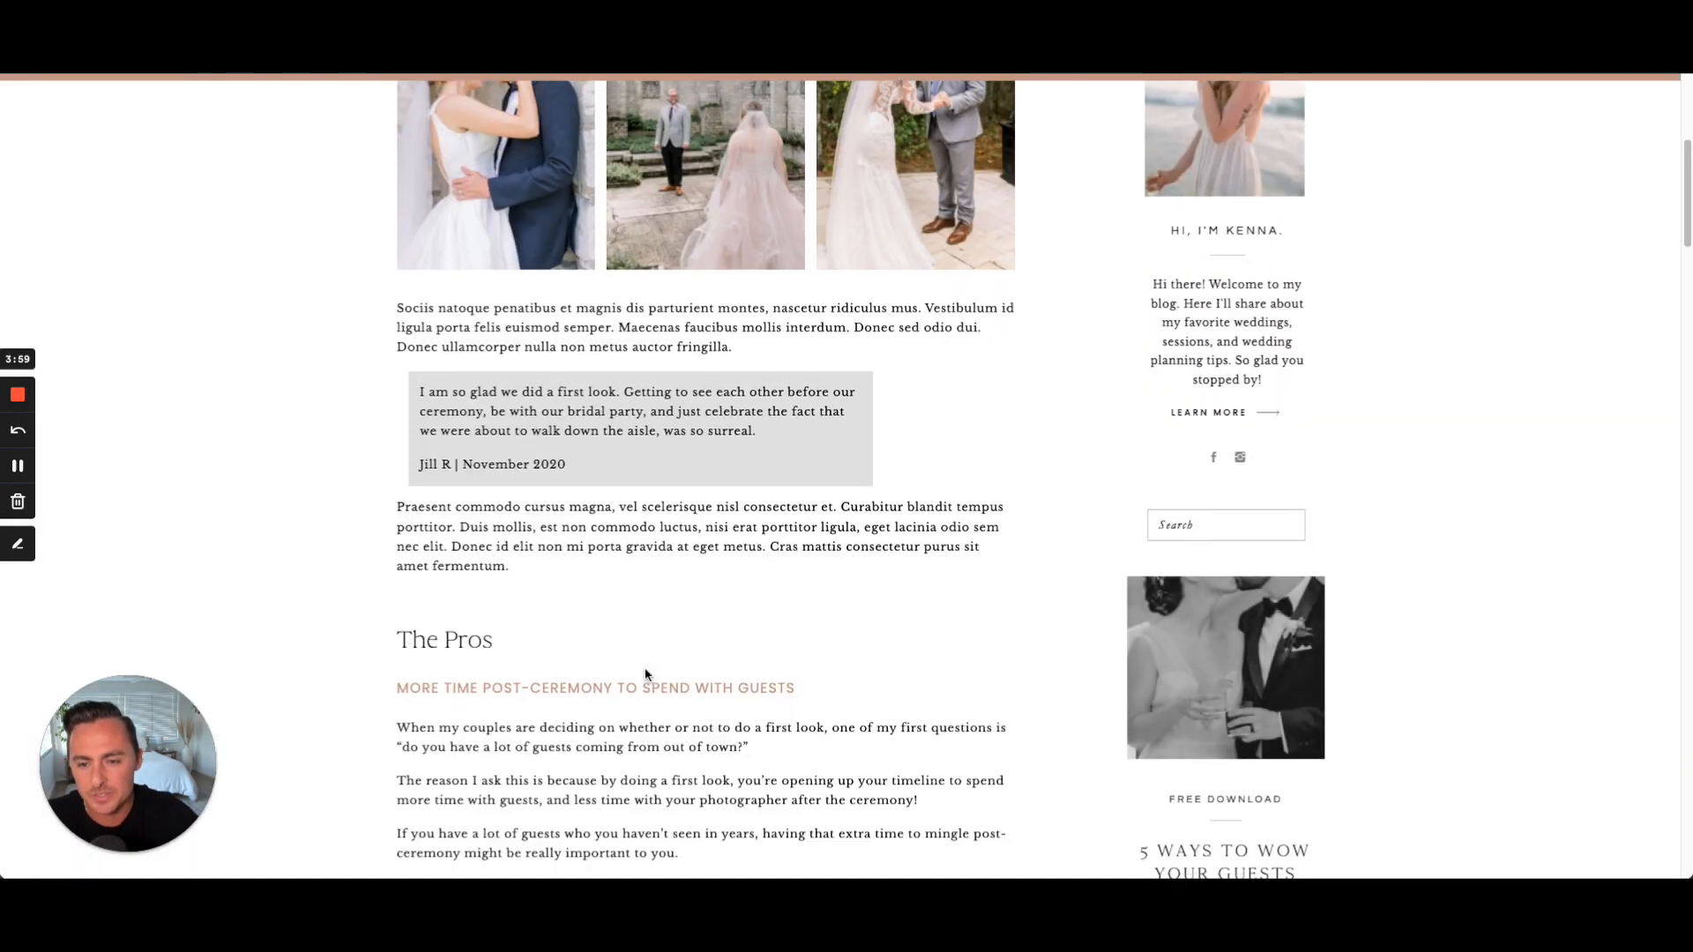
# Inspect the gray testimonial quote above "The Pros" in the blog post and return to the Showit Blog Stylist settings.
pyautogui.scroll(-2, 482, 678)
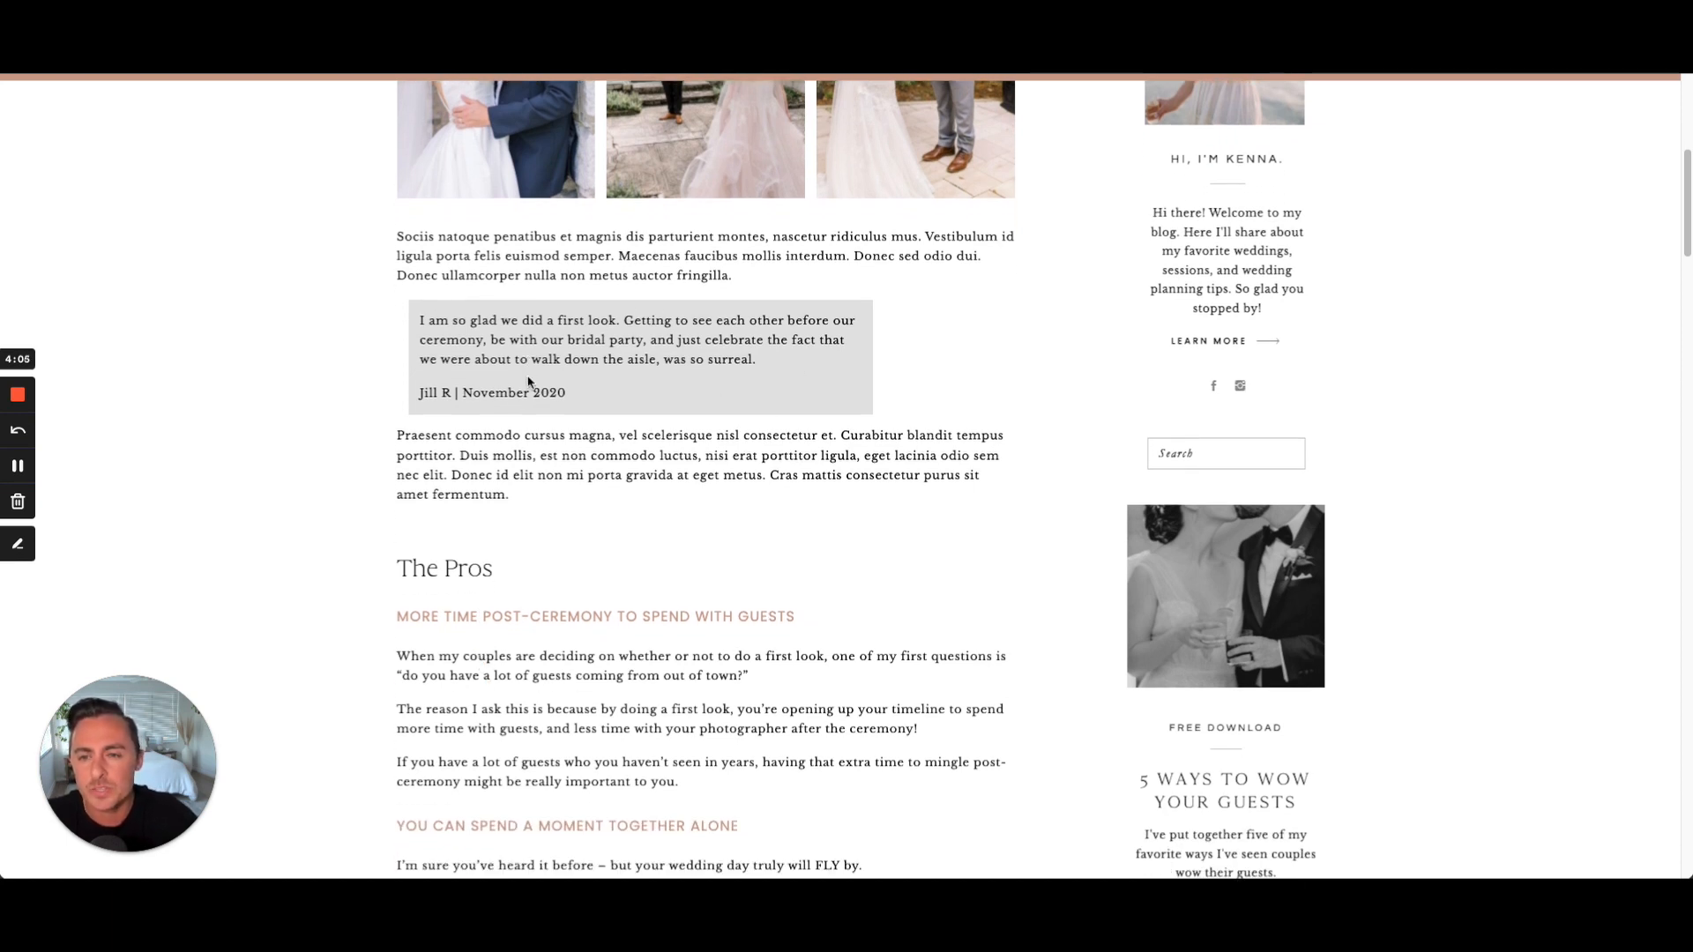
pyautogui.moveTo(771, 362); pyautogui.dragTo(415, 330)
pyautogui.click(349, 321)
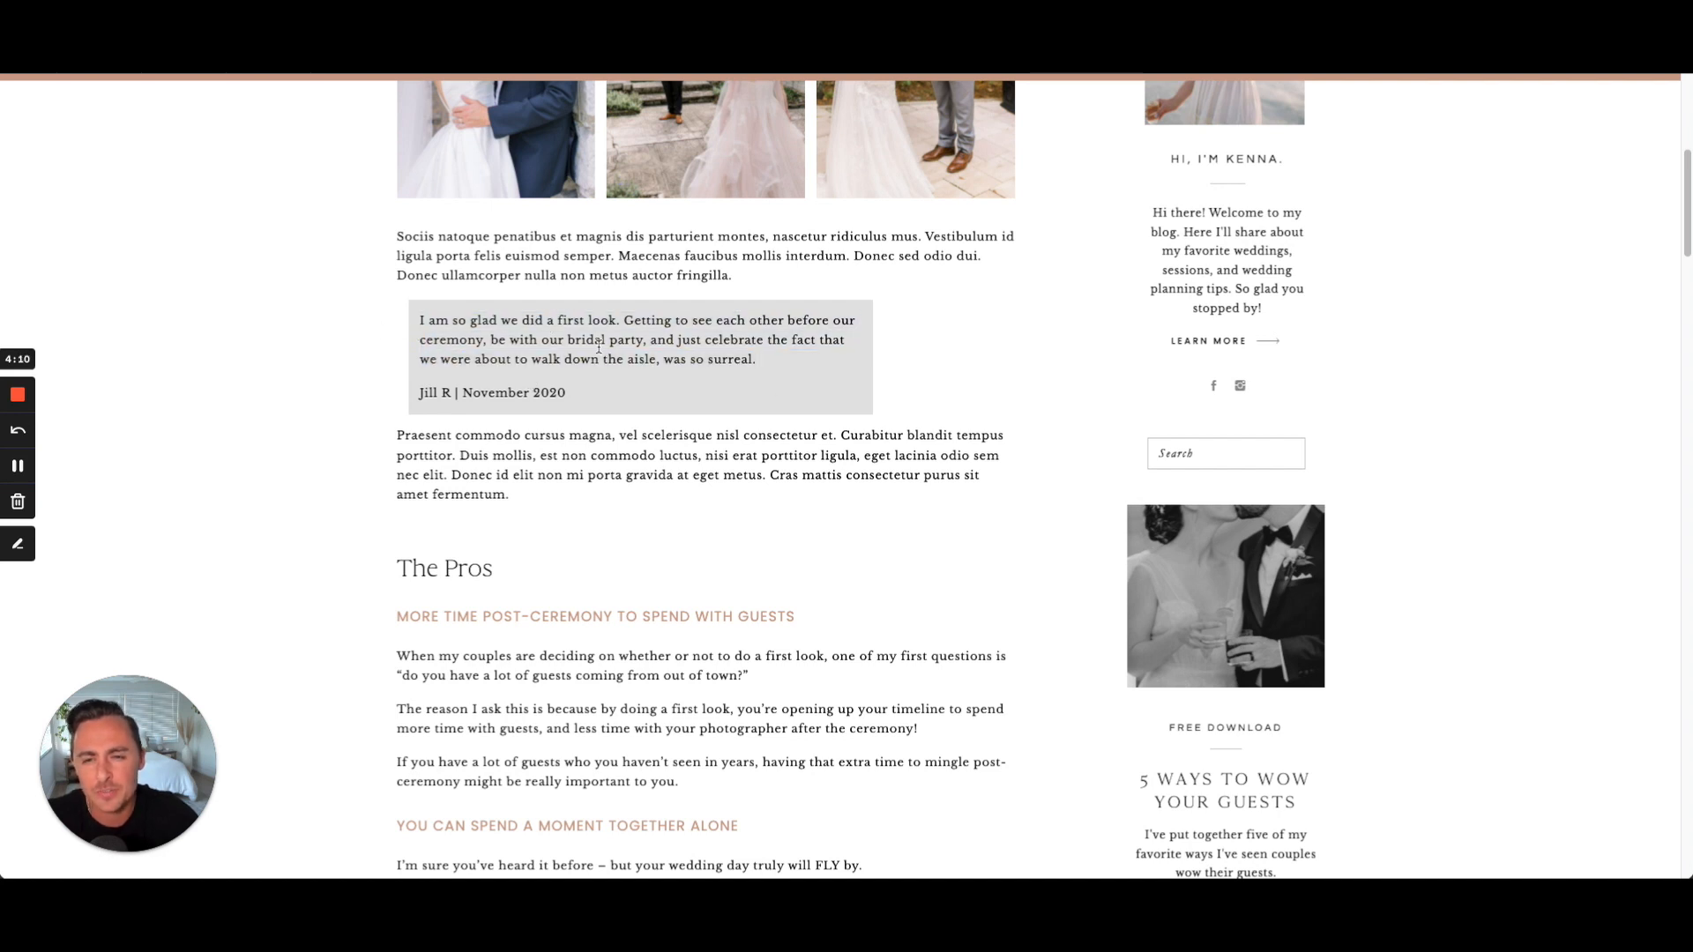
pyautogui.hotkey('ctrl', 'Tab')
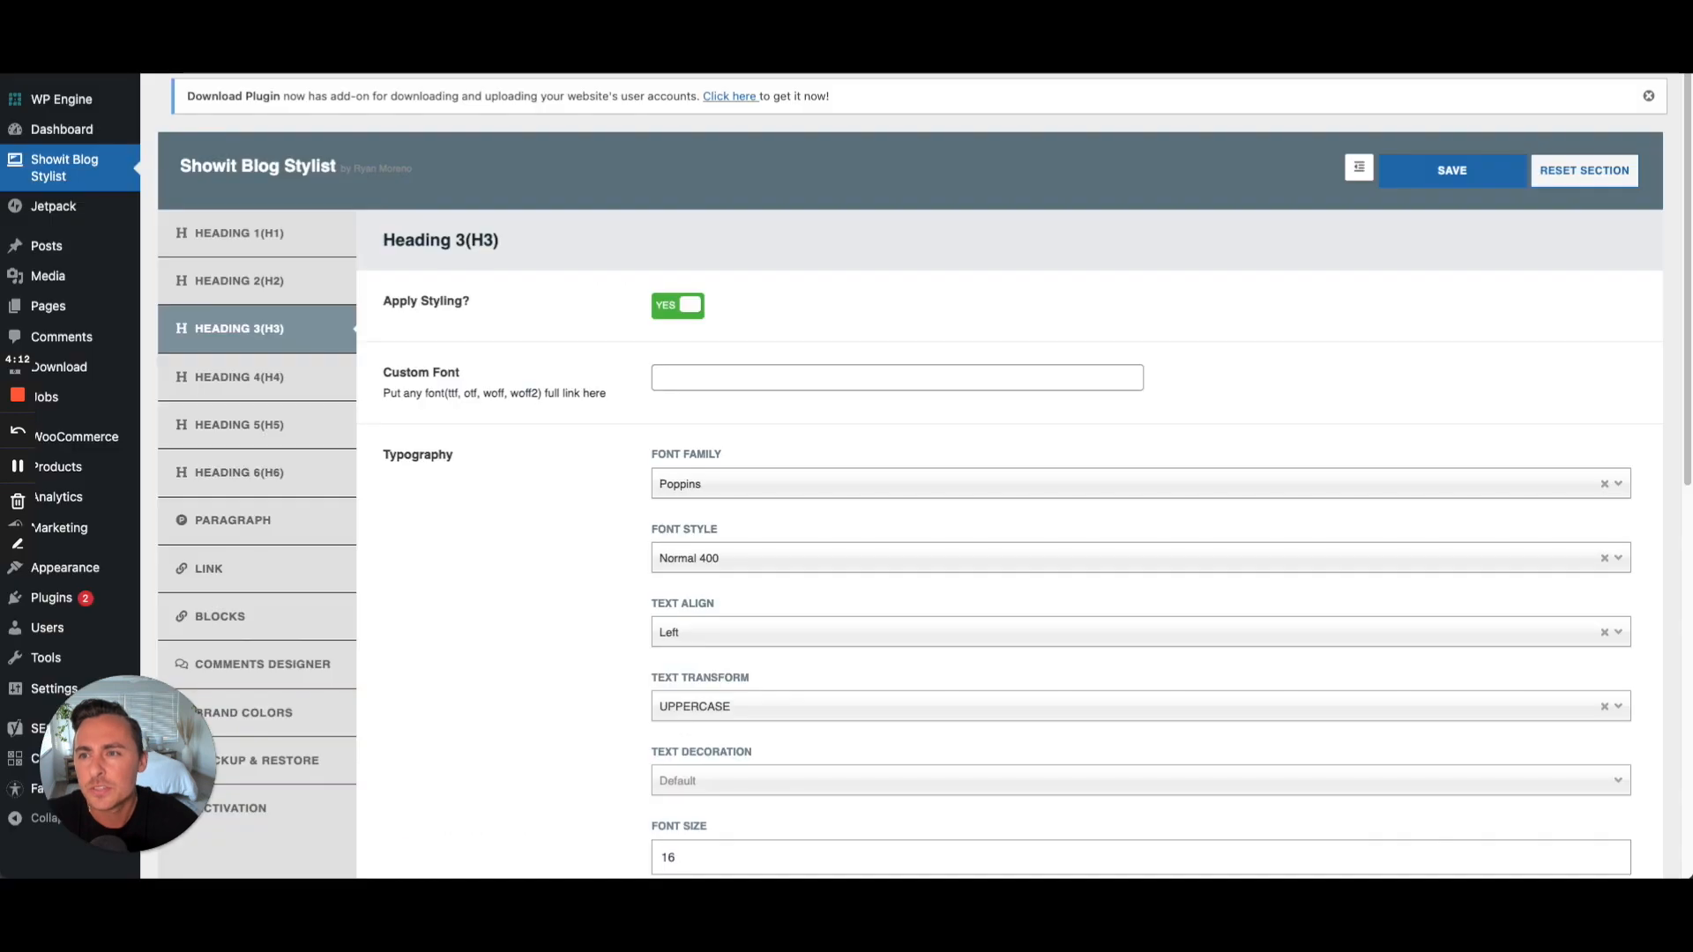
# Turn on predefined styling for the Blockquote block, keeping Style 1 as the chosen style.
pyautogui.scroll(-3, 494, 361)
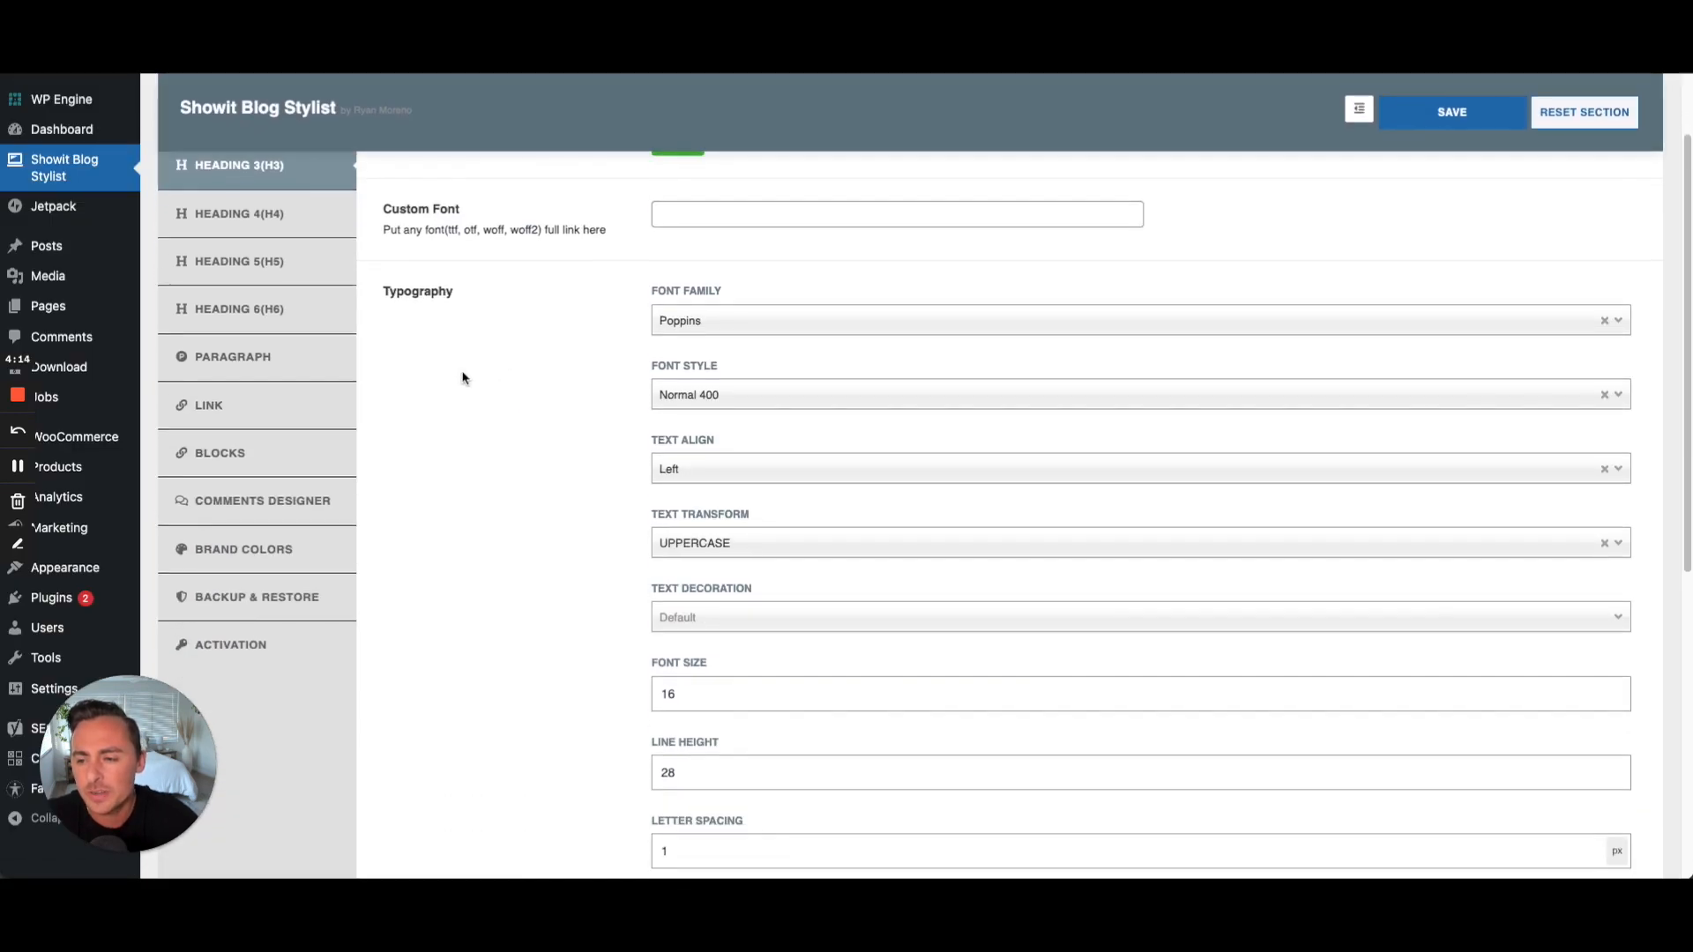
pyautogui.click(238, 452)
pyautogui.scroll(2, 441, 411)
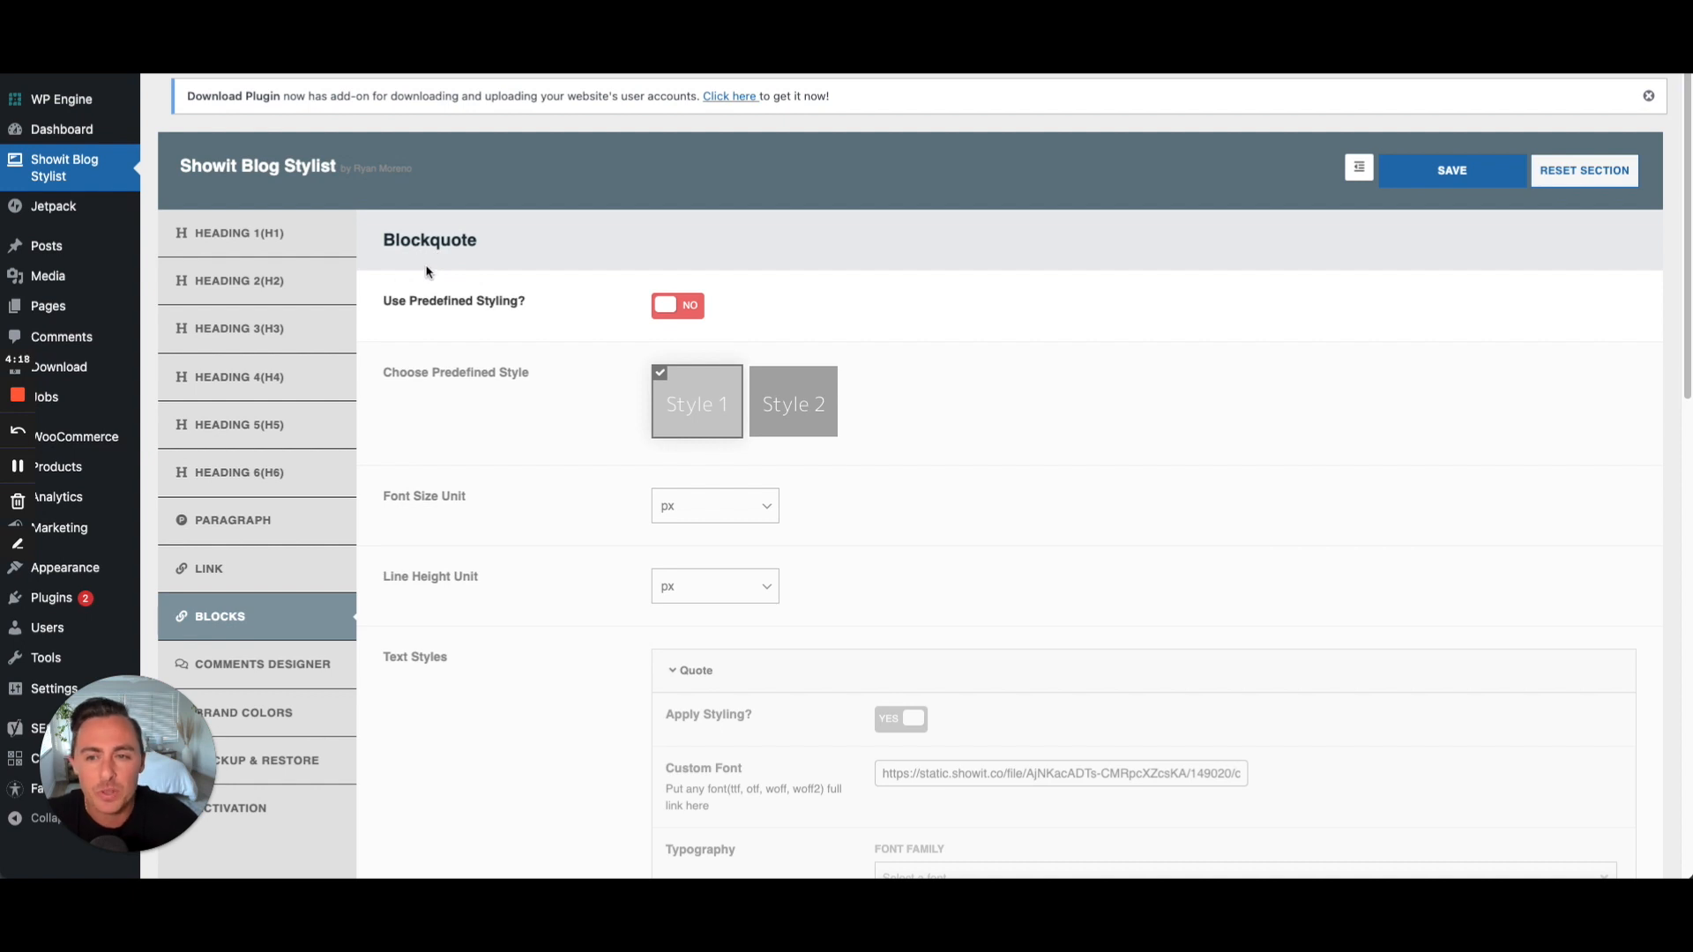
pyautogui.click(676, 306)
# Examine the blockquote's Quote text style: custom font, alignment, text transform, font size, line height, spacing and color.
pyautogui.scroll(-3, 600, 320)
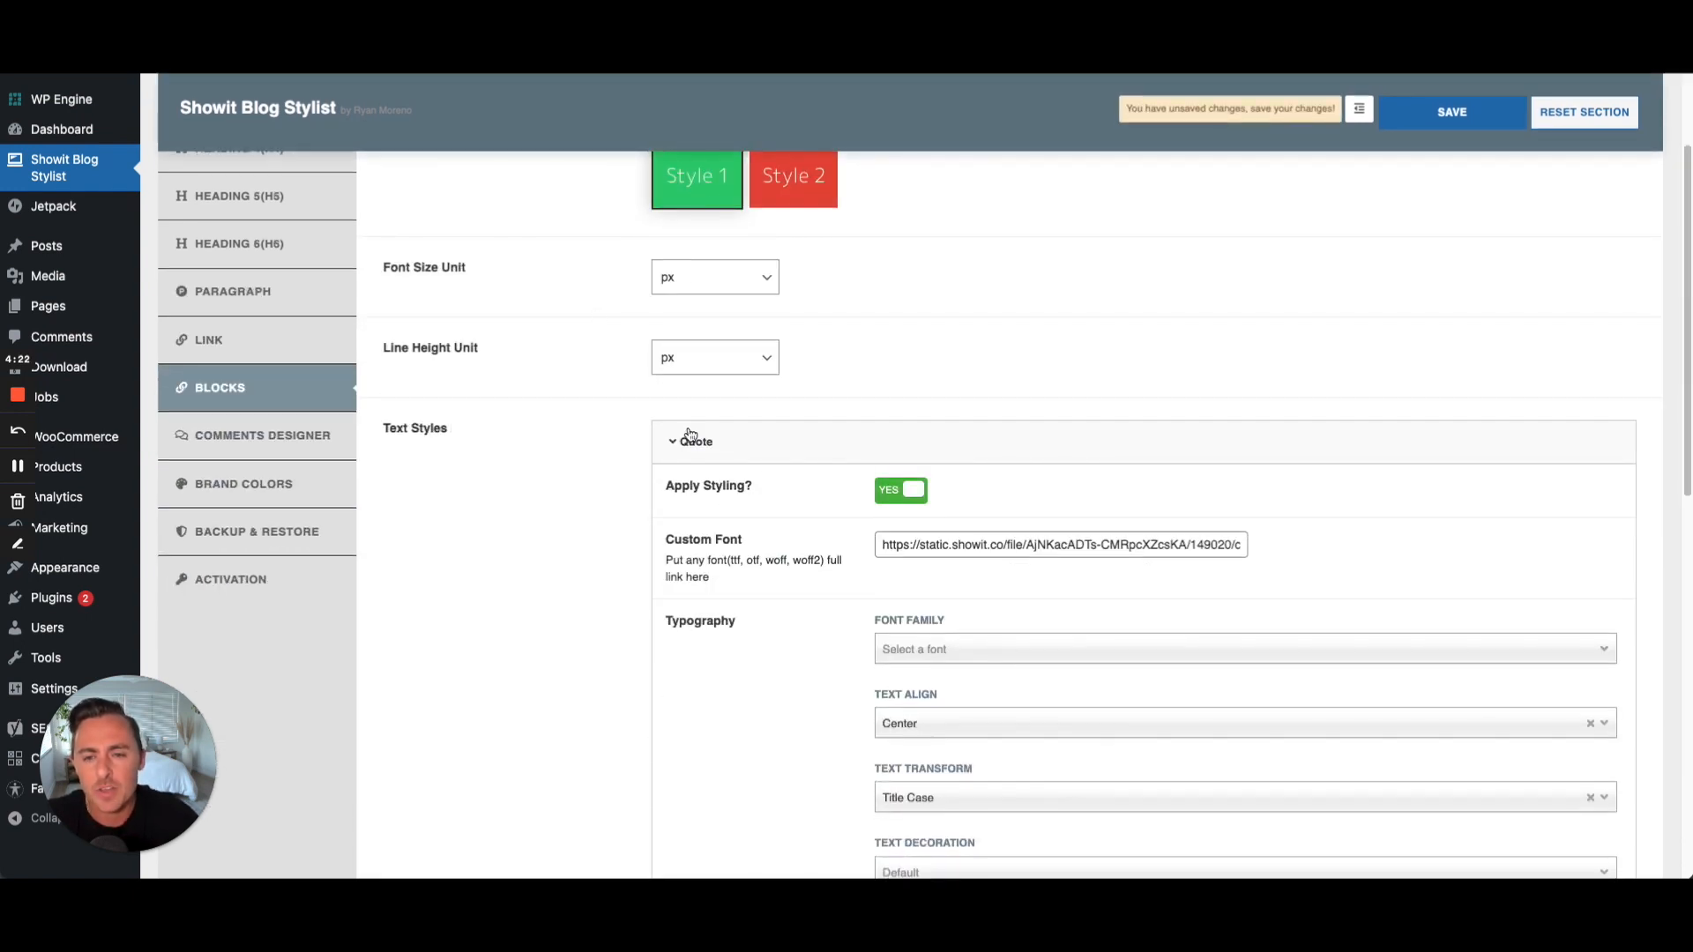
pyautogui.click(673, 443)
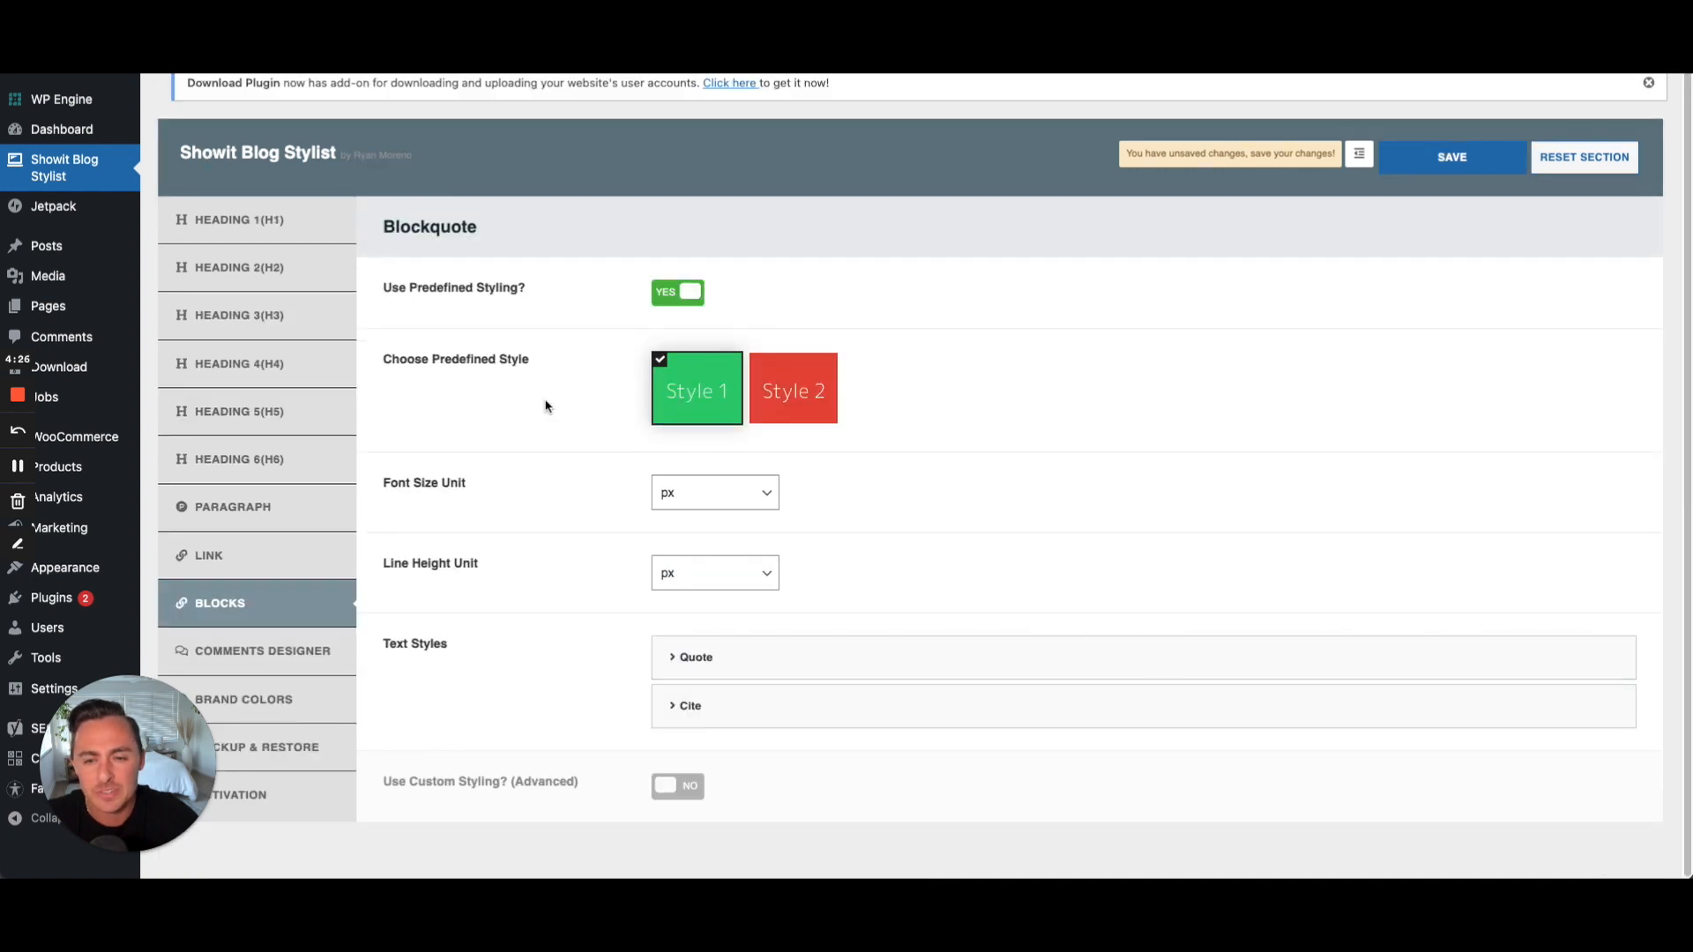
pyautogui.click(673, 660)
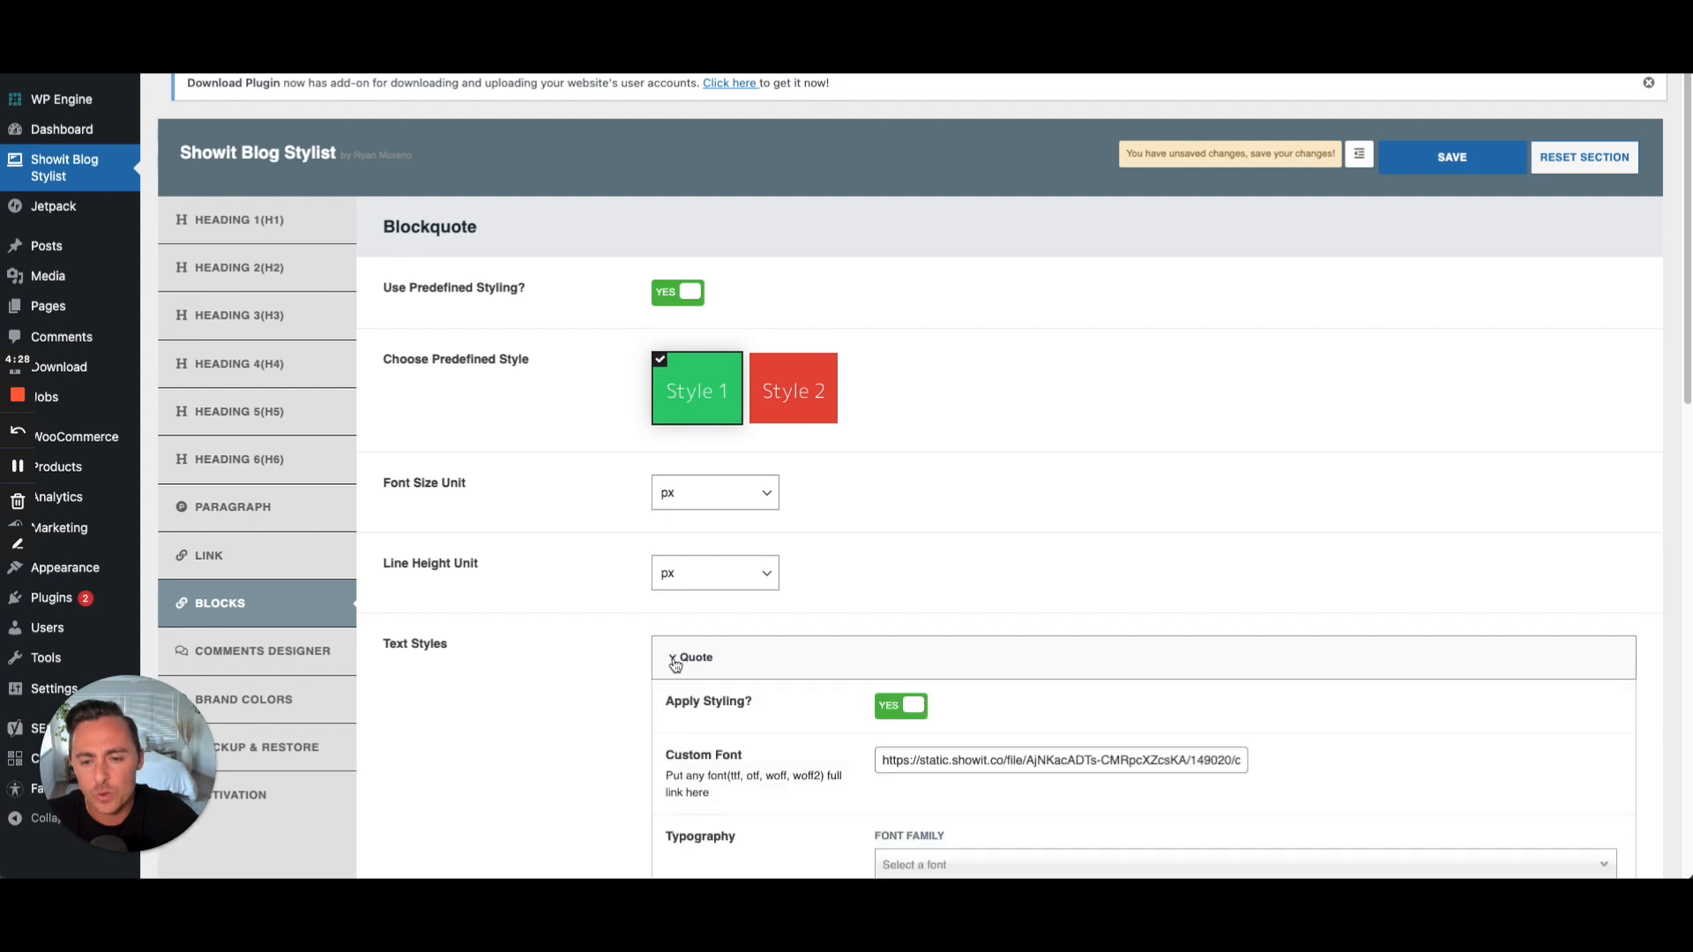
pyautogui.scroll(-5, 542, 583)
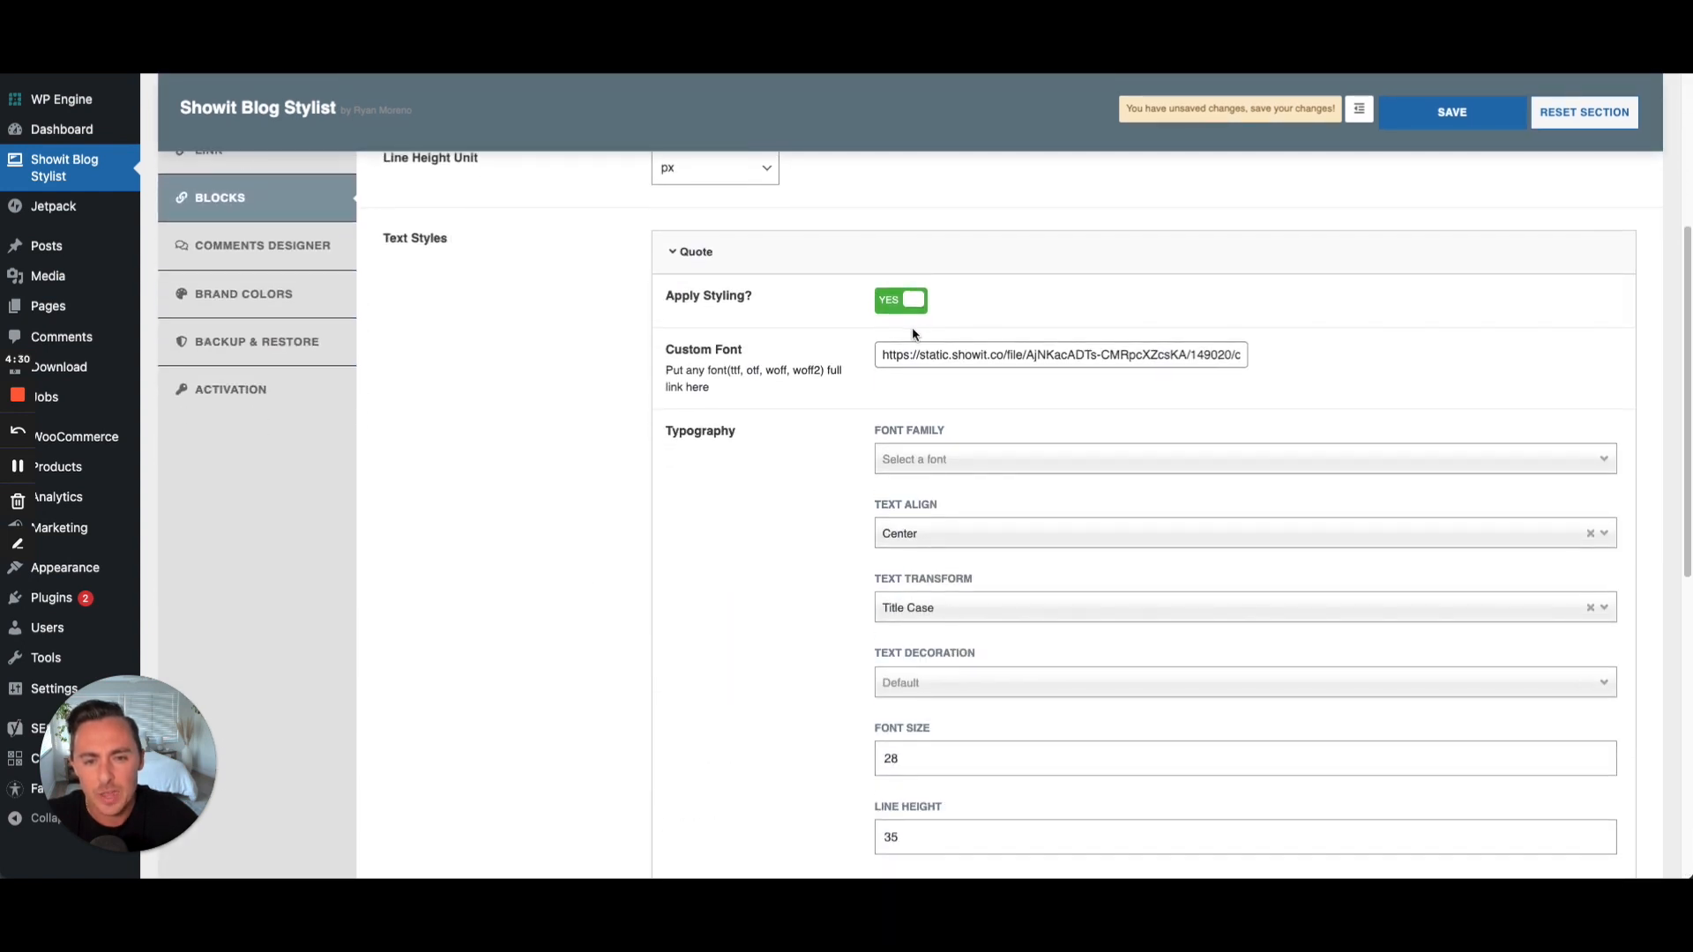
pyautogui.scroll(-2, 661, 574)
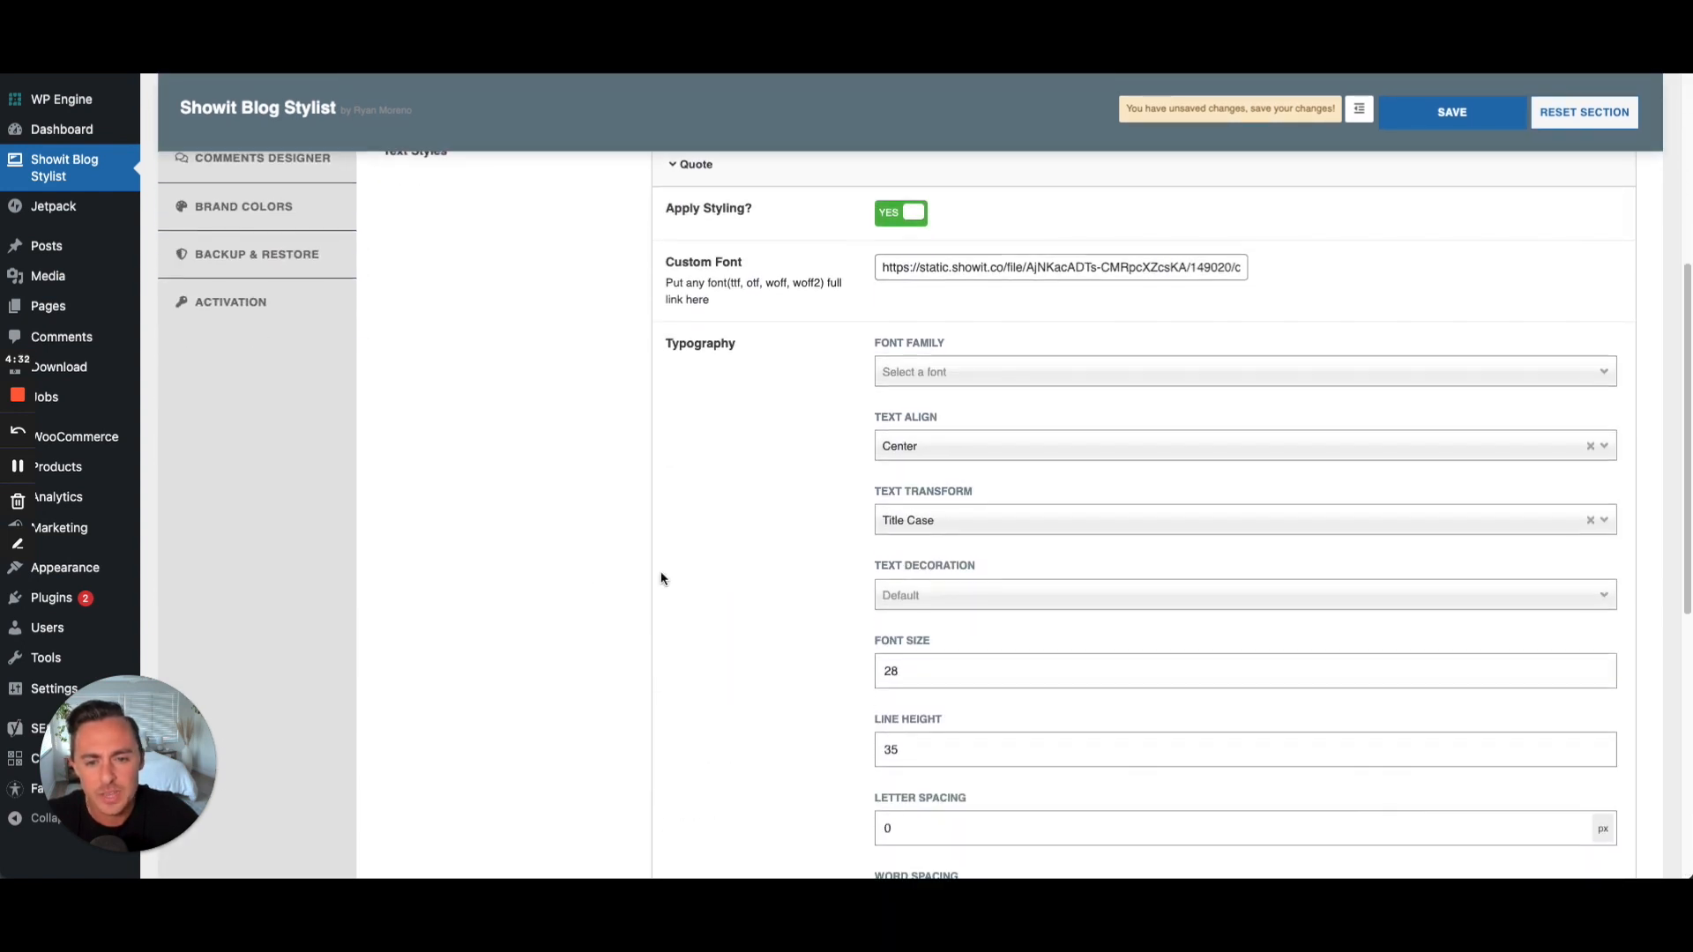
pyautogui.scroll(-3, 869, 611)
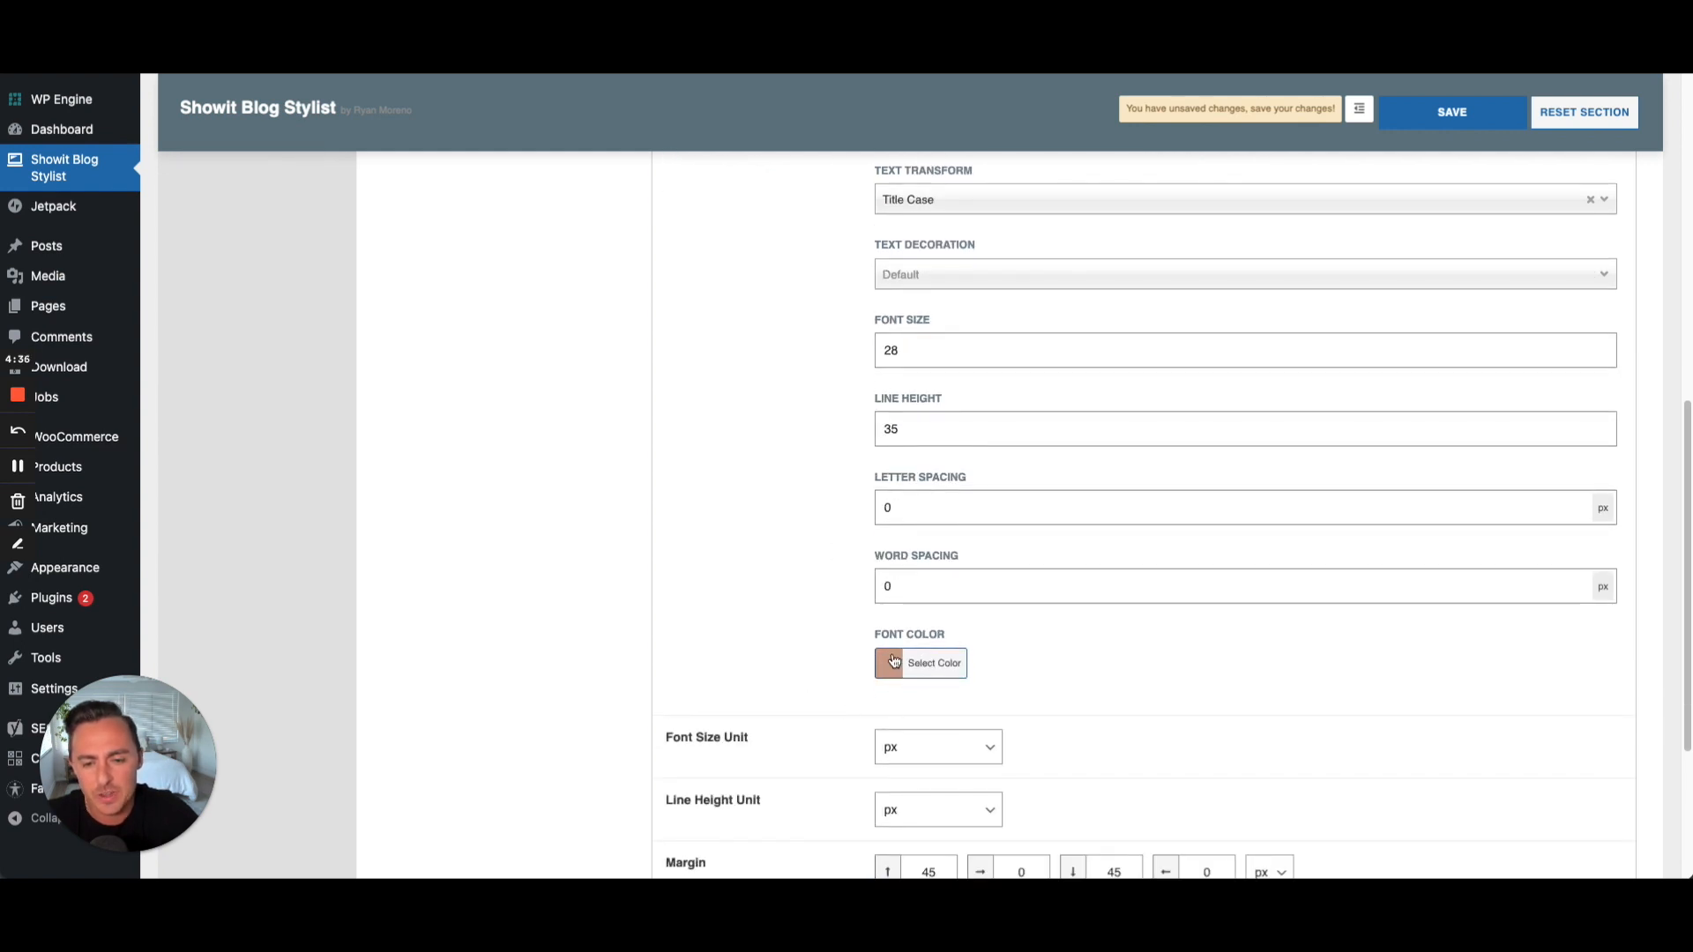
pyautogui.scroll(8, 892, 661)
pyautogui.click(674, 218)
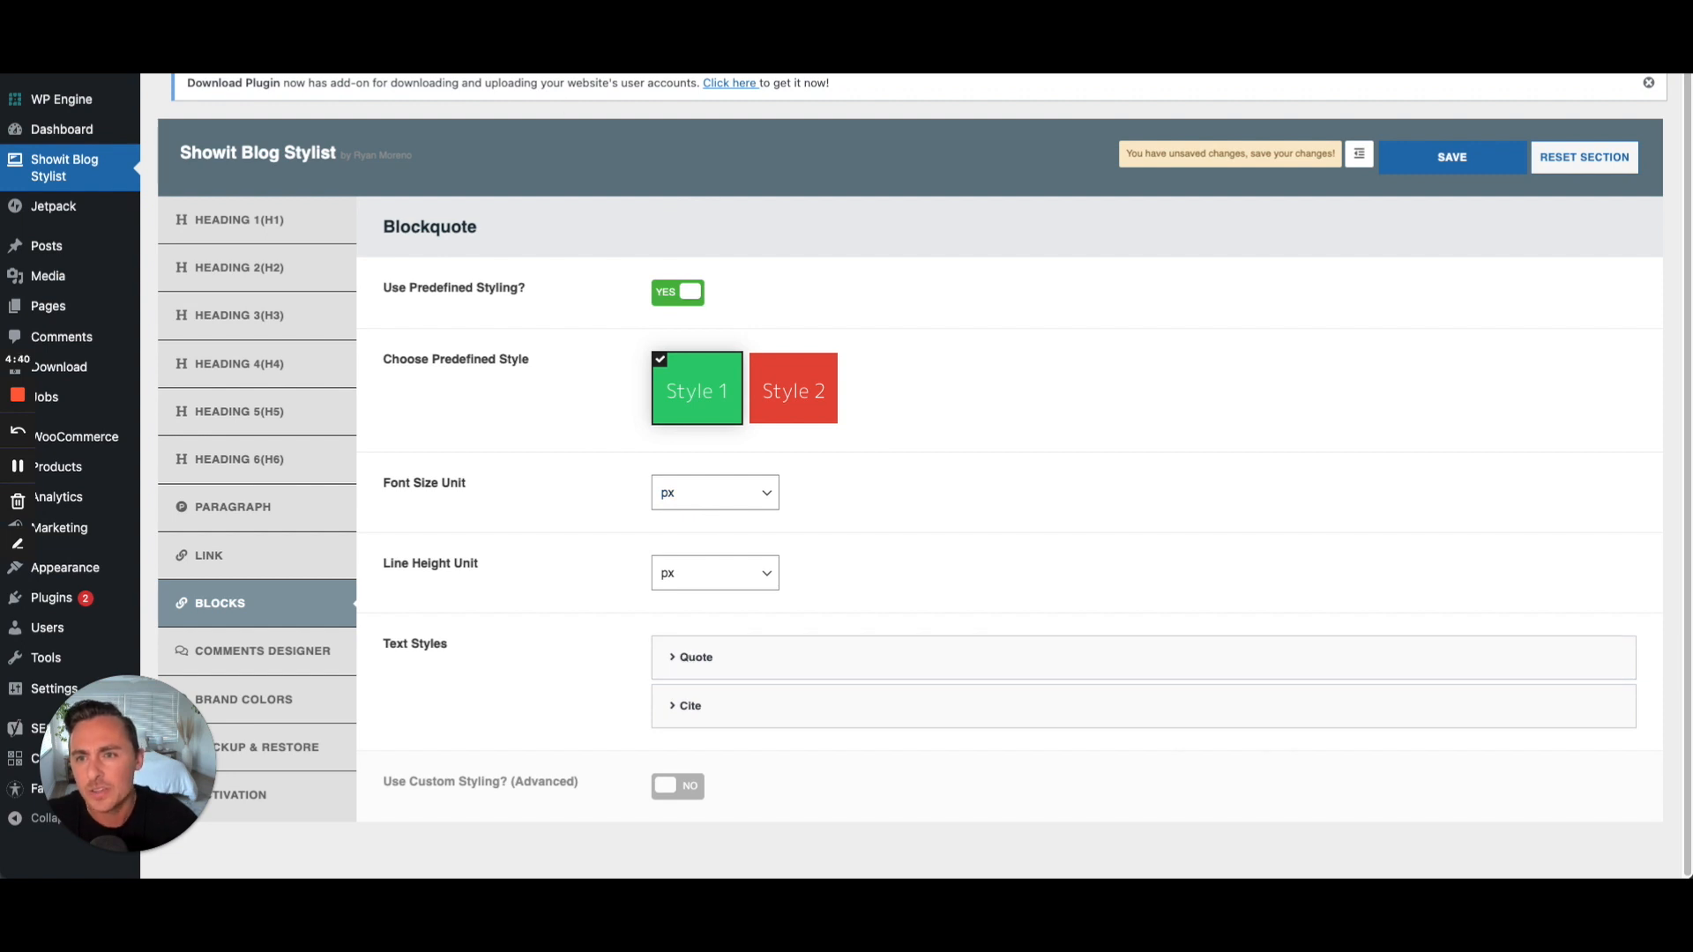
# Compare the testimonial's quote text and its citation line in the blog post, and return to the Blockquote settings.
pyautogui.hotkey('ctrl', 'Tab')
pyautogui.moveTo(757, 359); pyautogui.dragTo(405, 331)
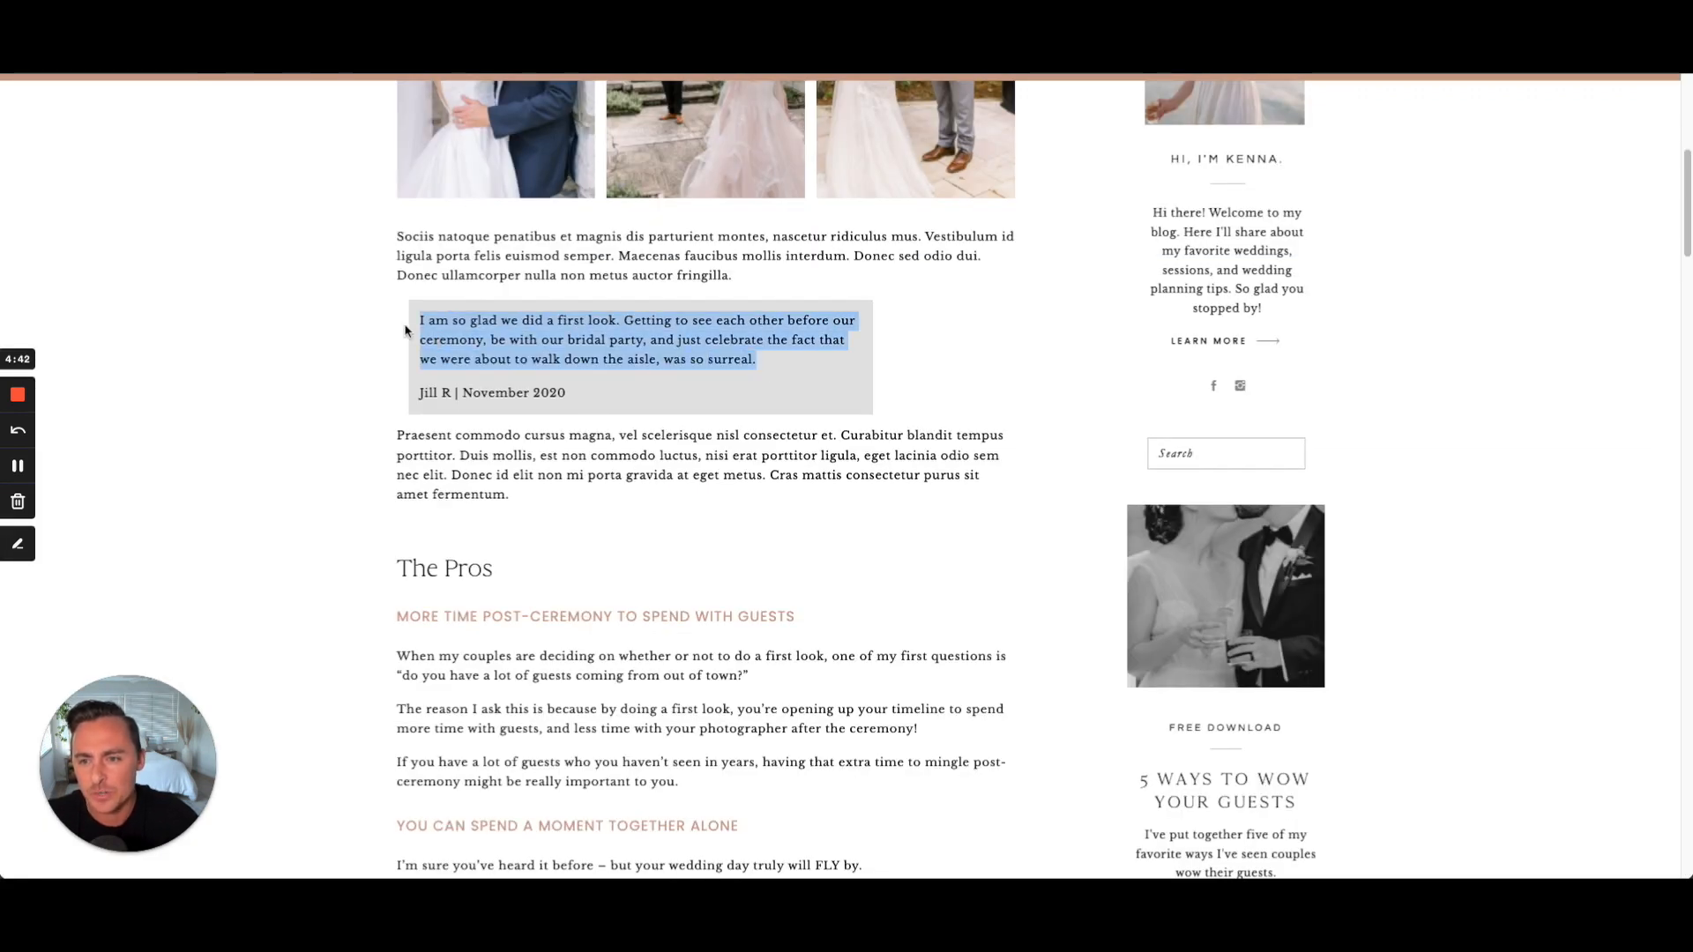
pyautogui.moveTo(566, 393); pyautogui.dragTo(418, 394)
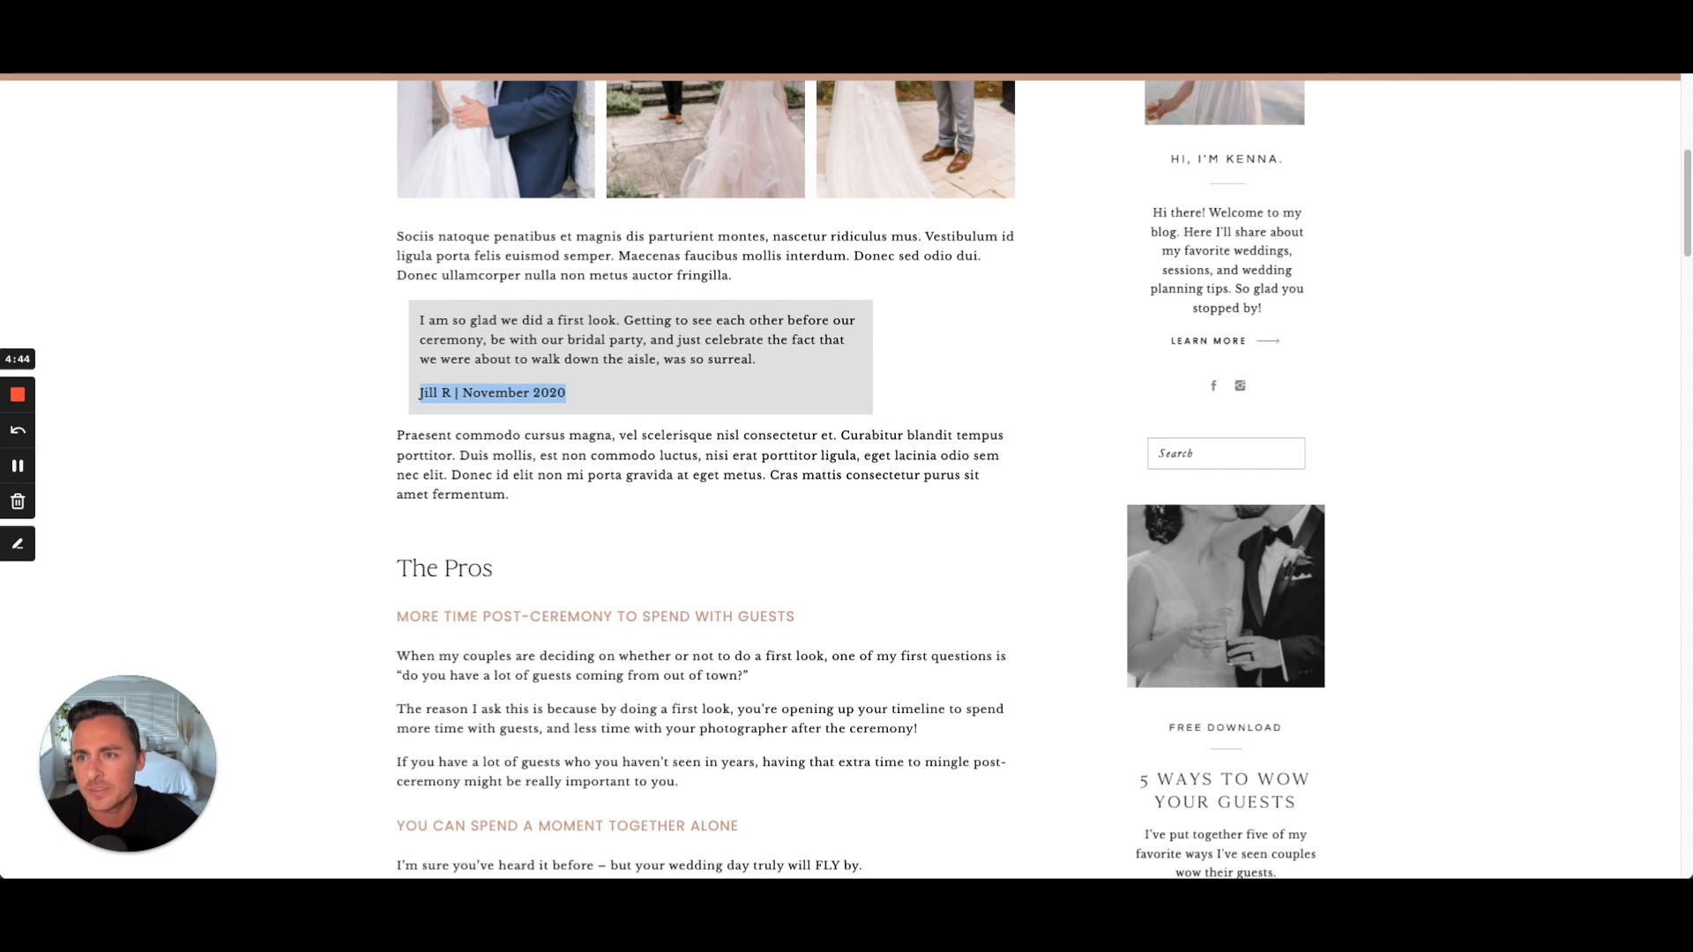
pyautogui.hotkey('ctrl', 'shift', 'Tab')
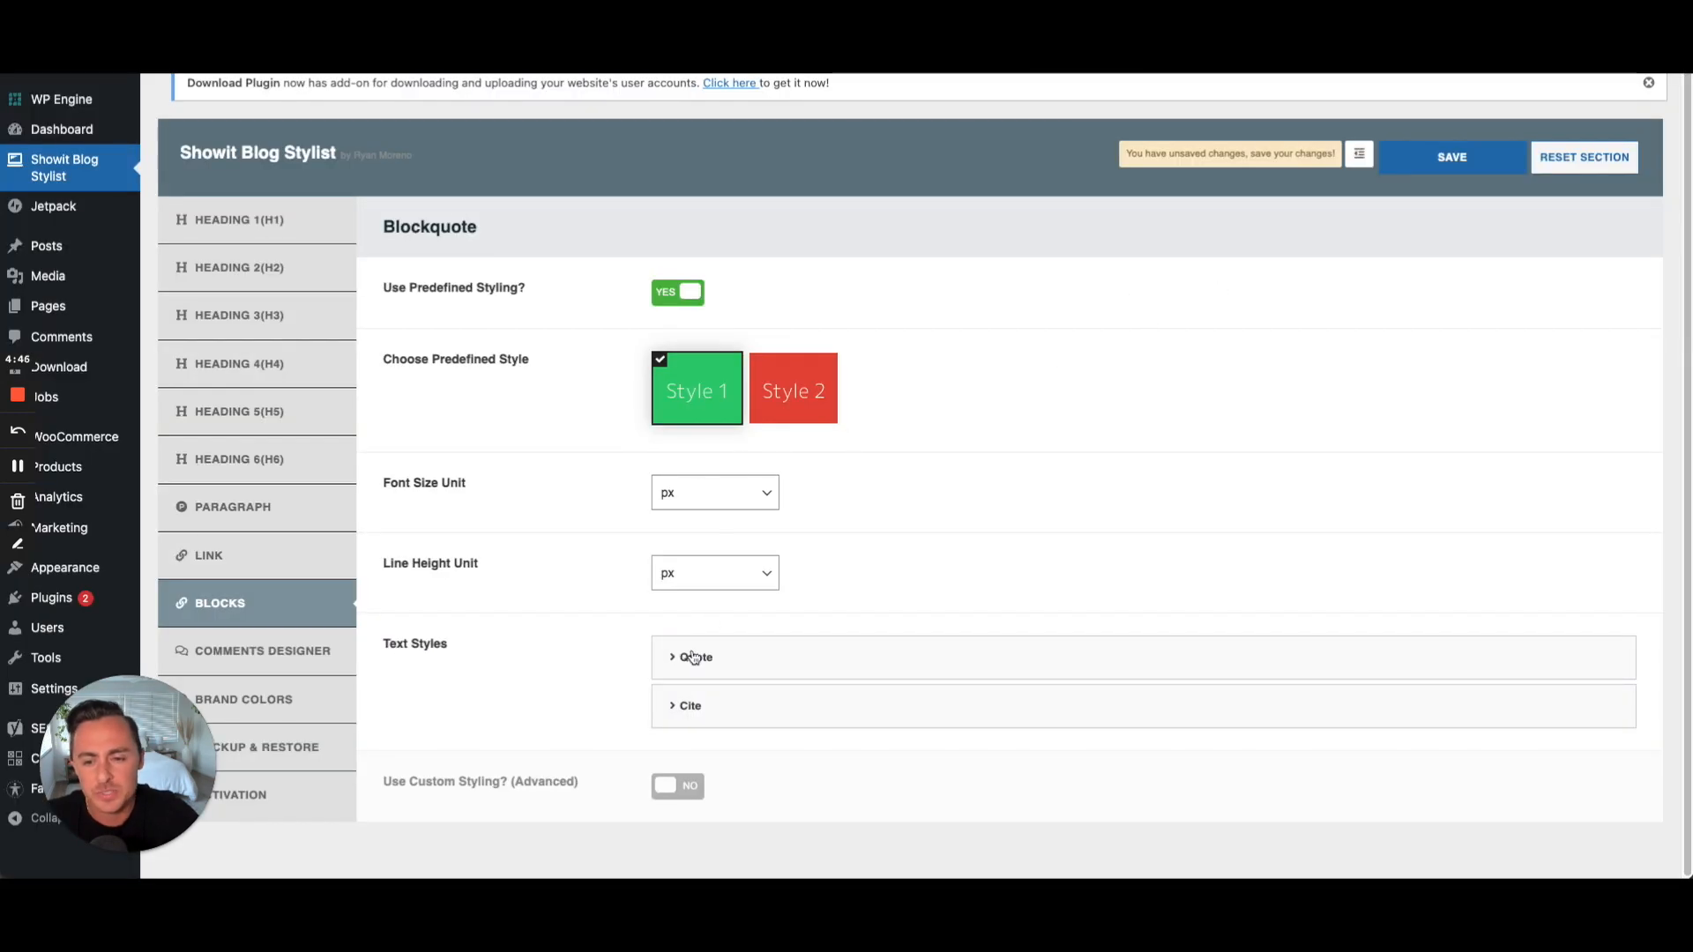
# Save the Blockquote styling and reload the blog post to apply it to the testimonial quote.
pyautogui.click(1449, 159)
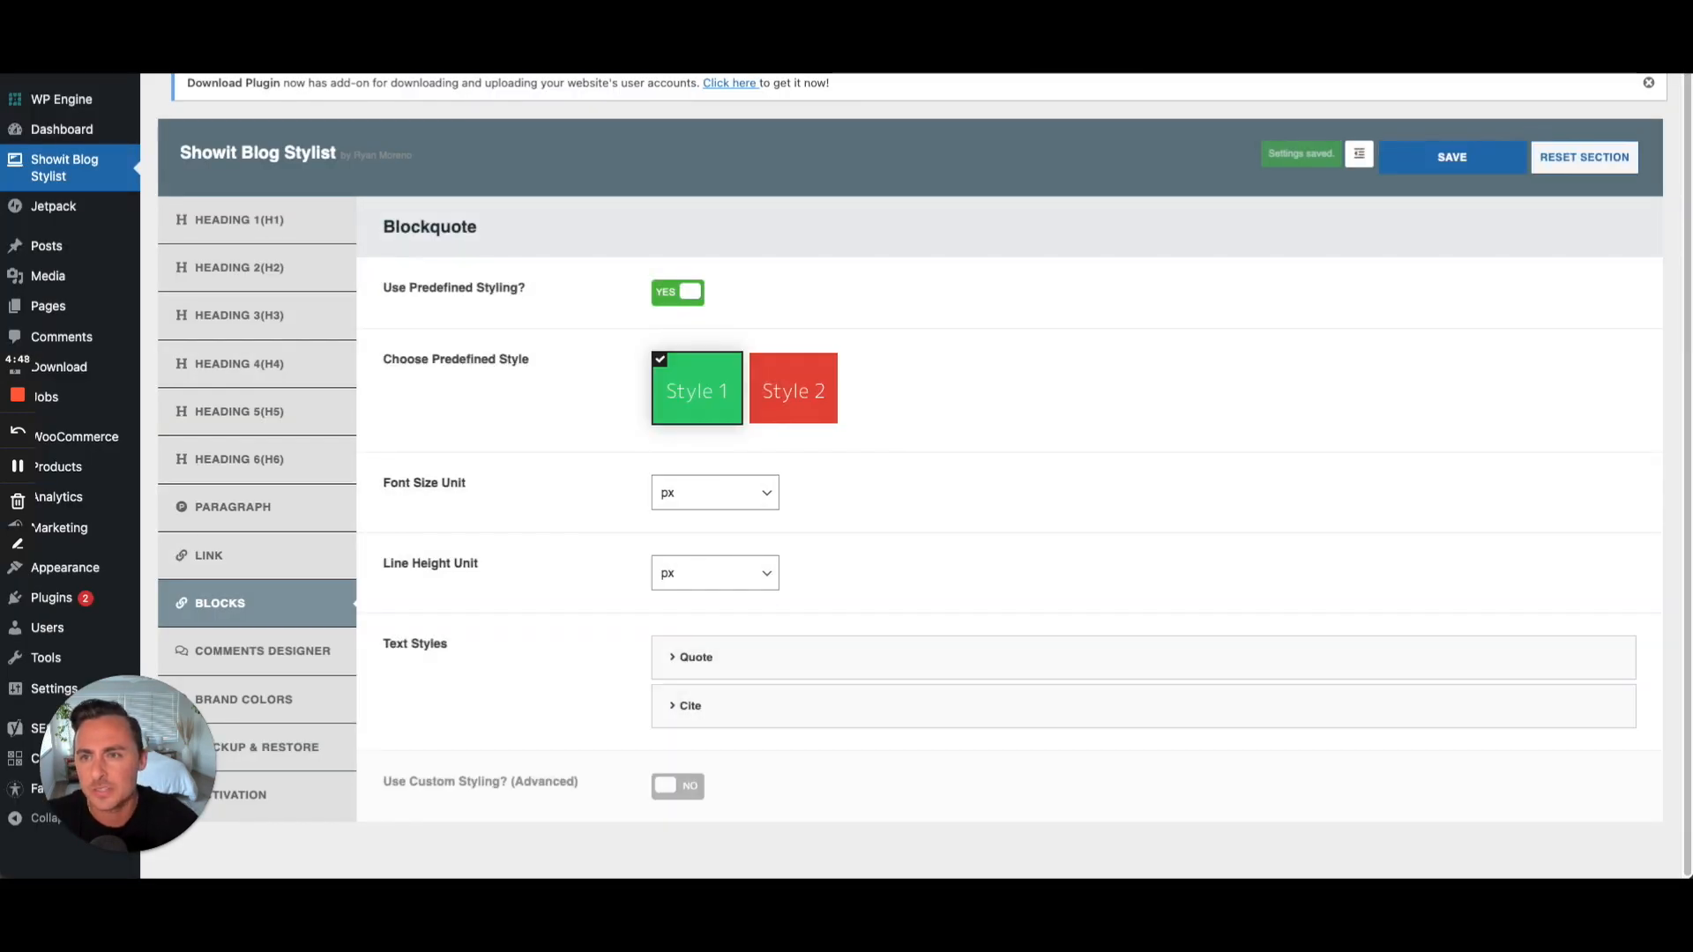
pyautogui.hotkey('ctrl', 'Tab')
pyautogui.click(285, 300)
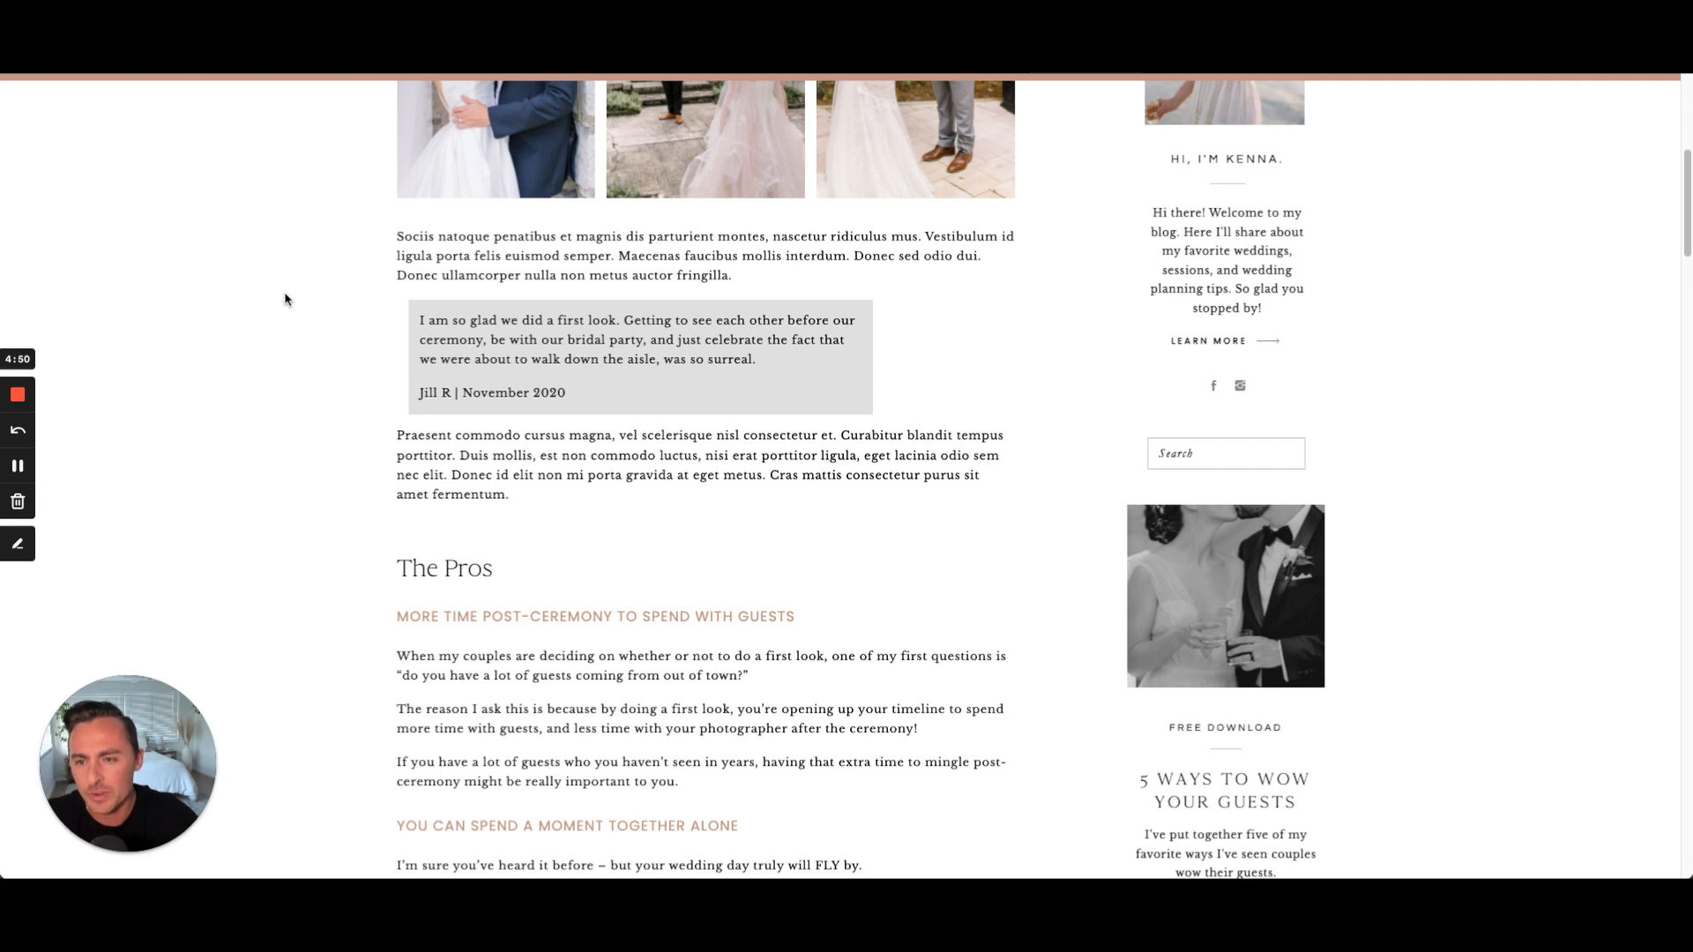
pyautogui.hotkey('ctrl', 'r')
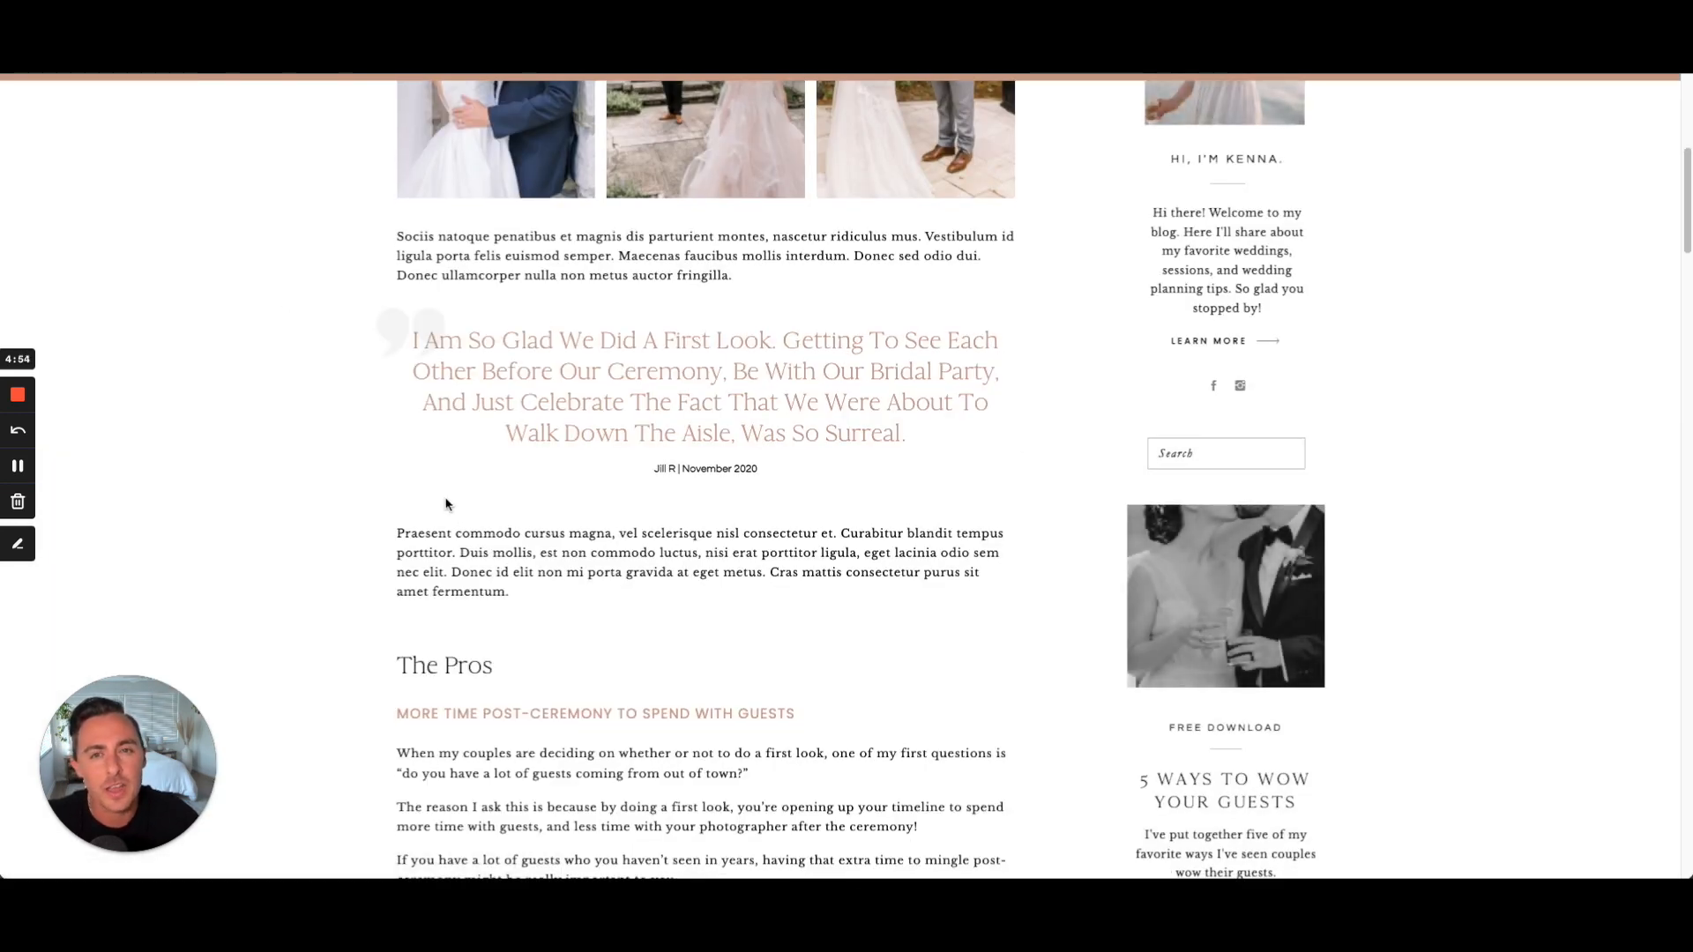
# Inspect the comments section at the end of the blog post and return to the Showit Blog Stylist settings.
pyautogui.scroll(-7, 436, 499)
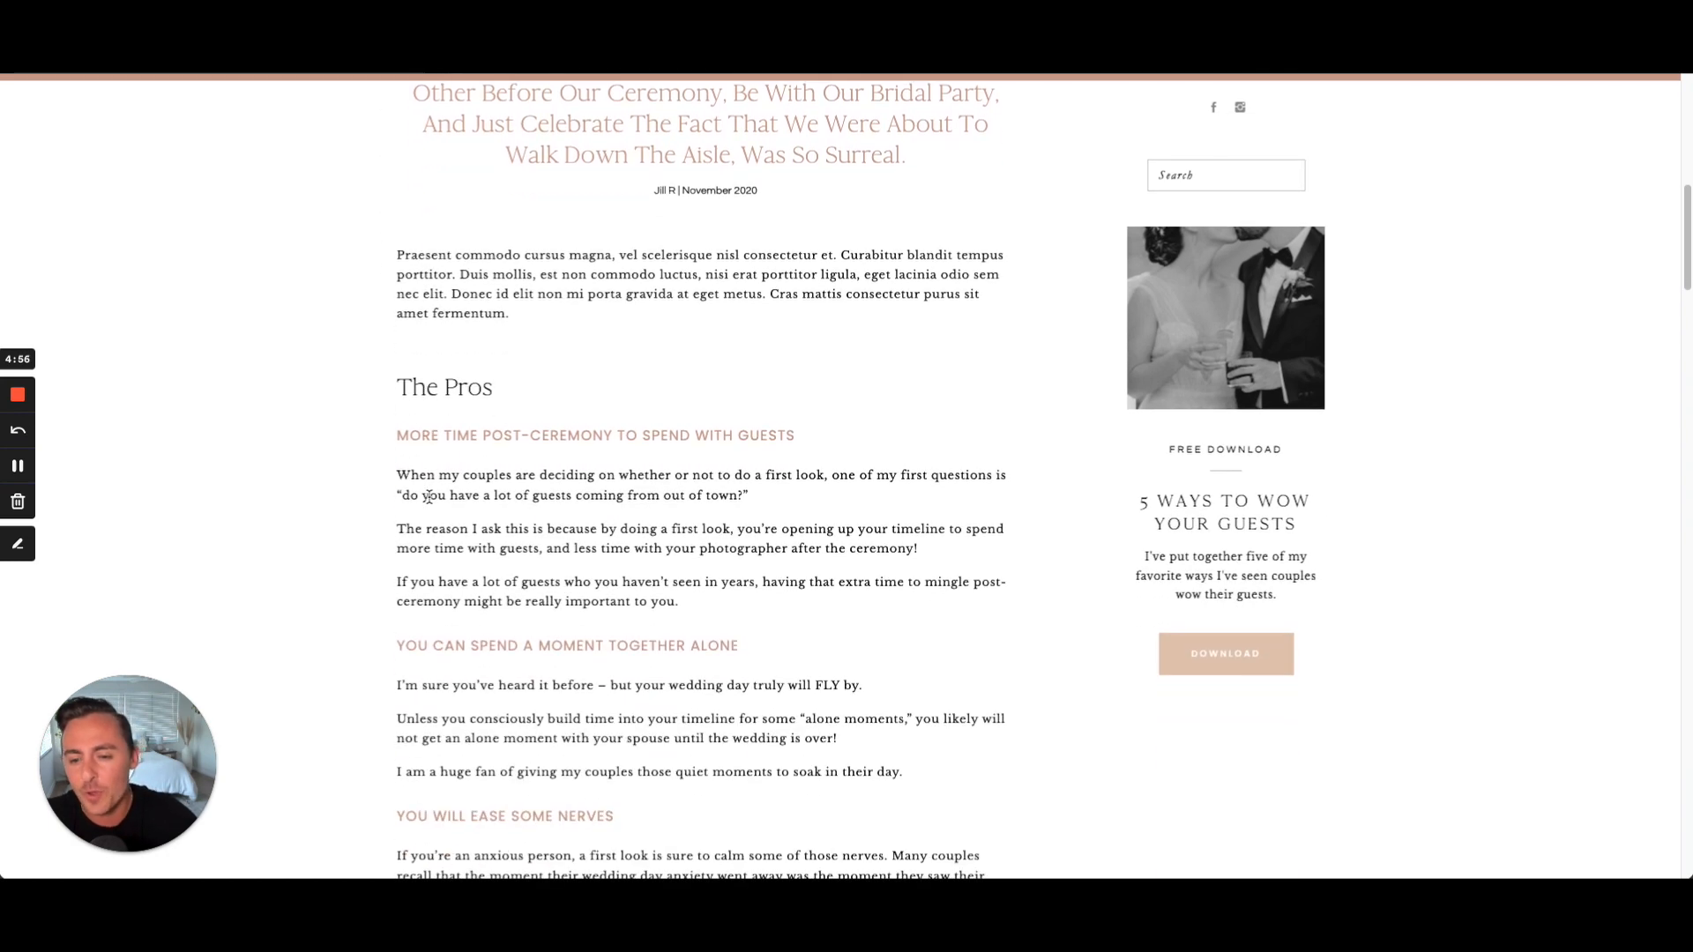
pyautogui.scroll(-15, 430, 498)
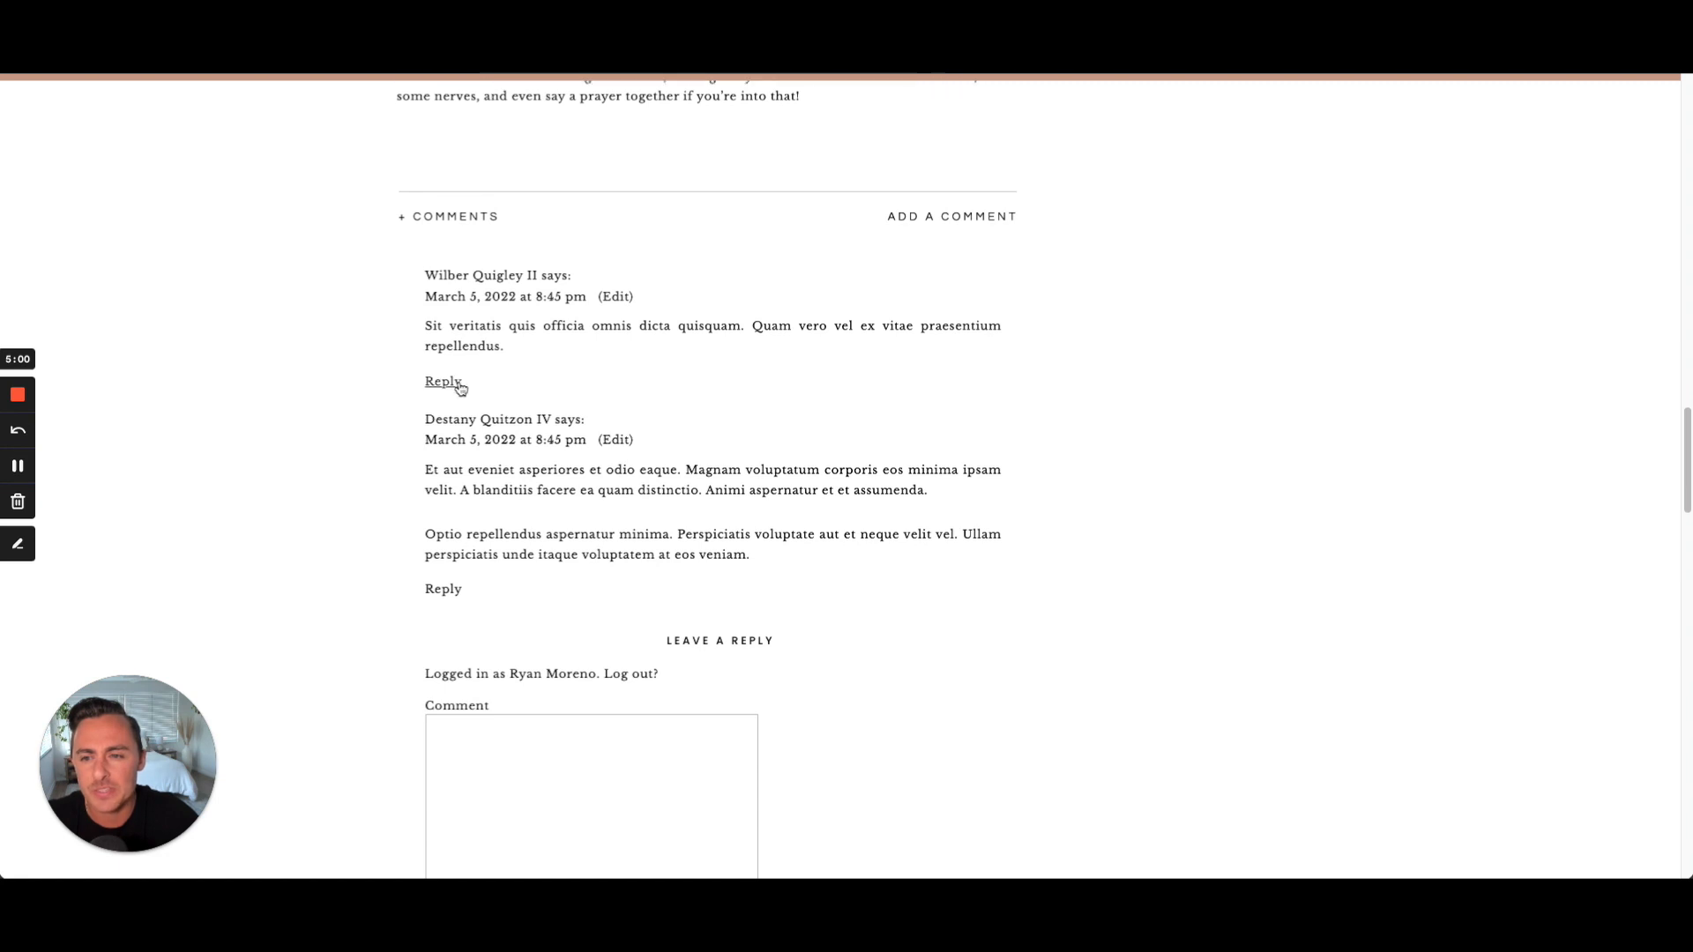
pyautogui.moveTo(533, 336); pyautogui.dragTo(411, 328)
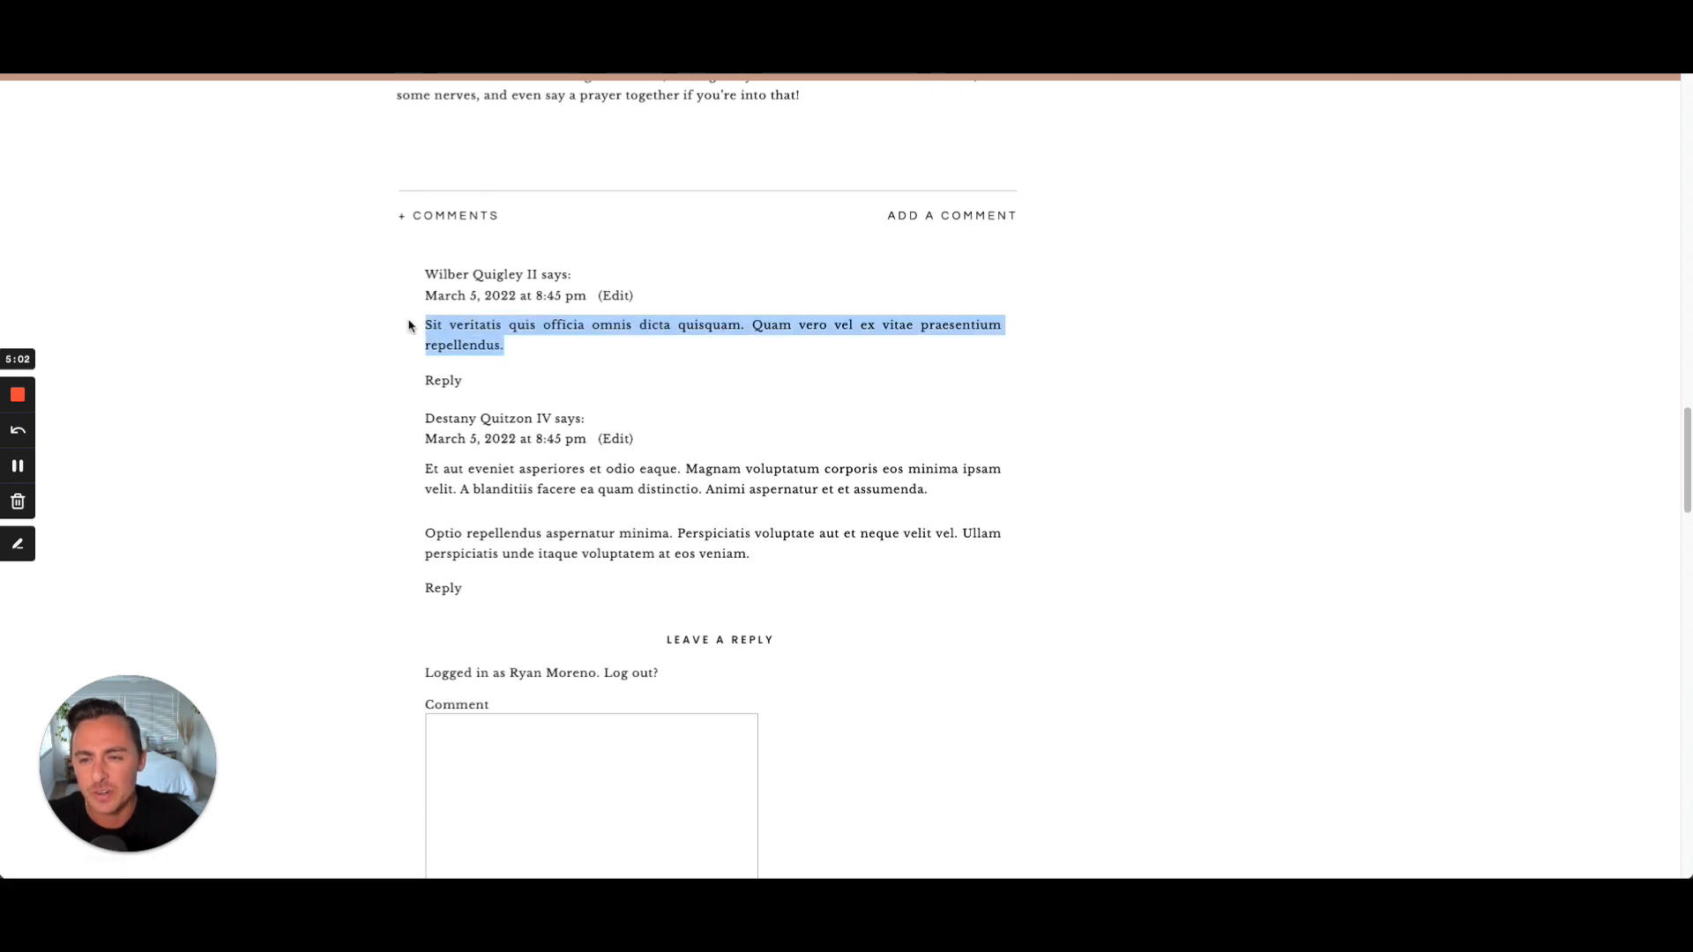
pyautogui.click(334, 337)
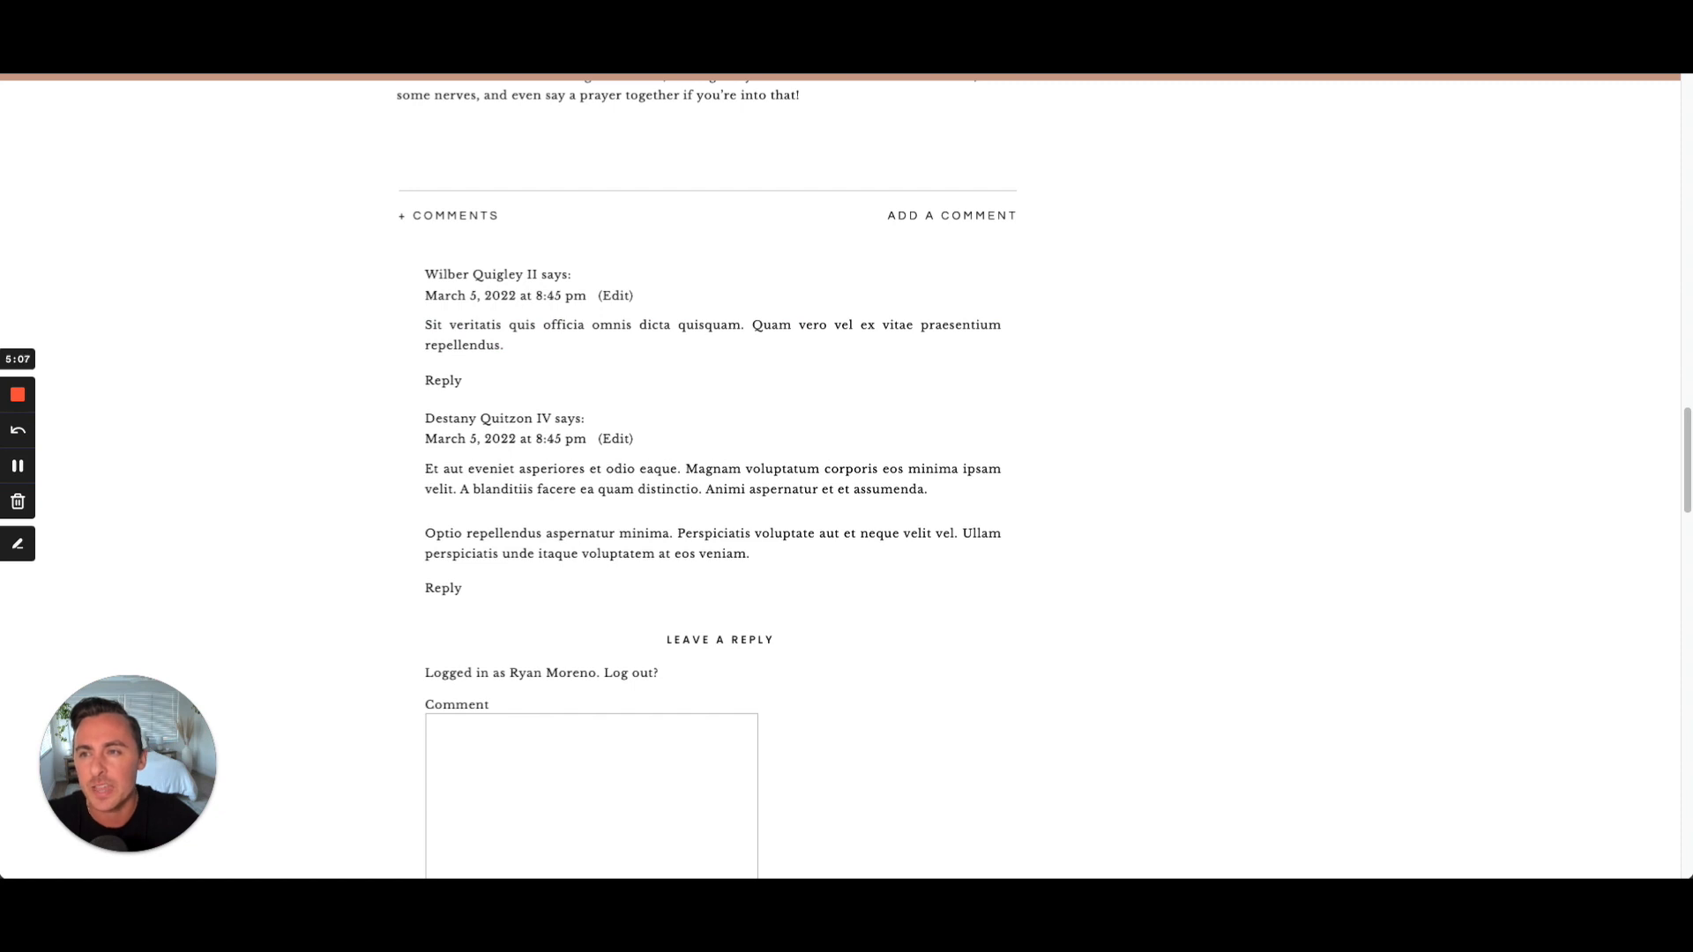
pyautogui.hotkey('ctrl', 'shift', 'Tab')
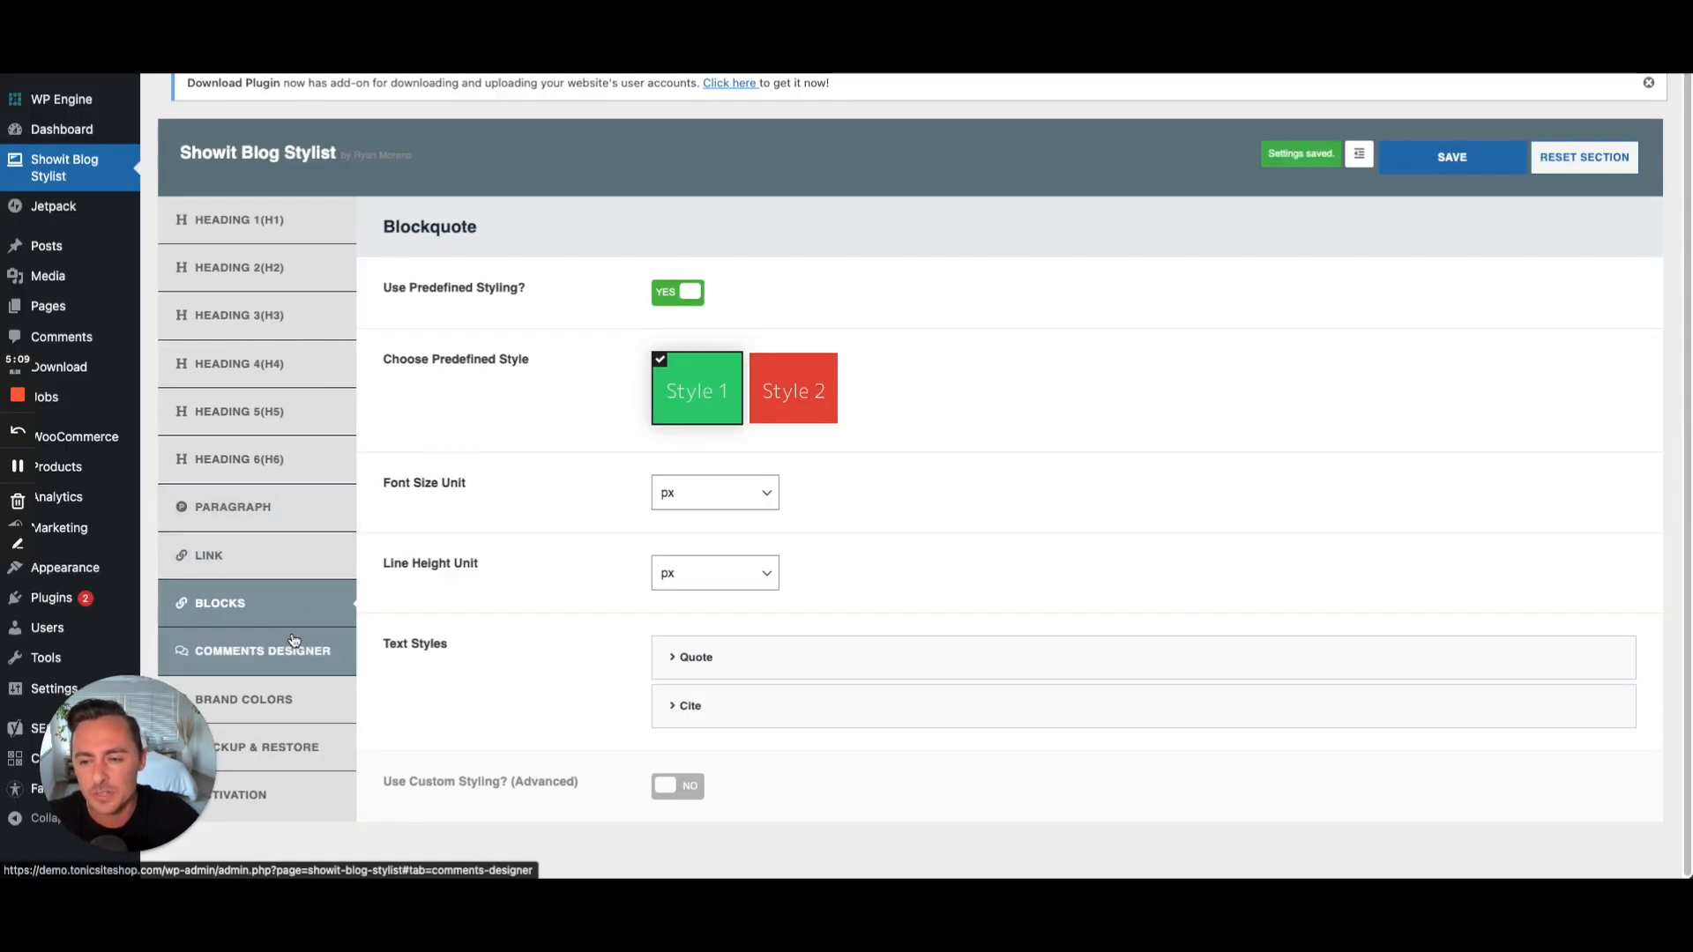
# Turn on Stylize Comments in the Comments Designer, keeping the Style 1 comments layout.
pyautogui.click(248, 654)
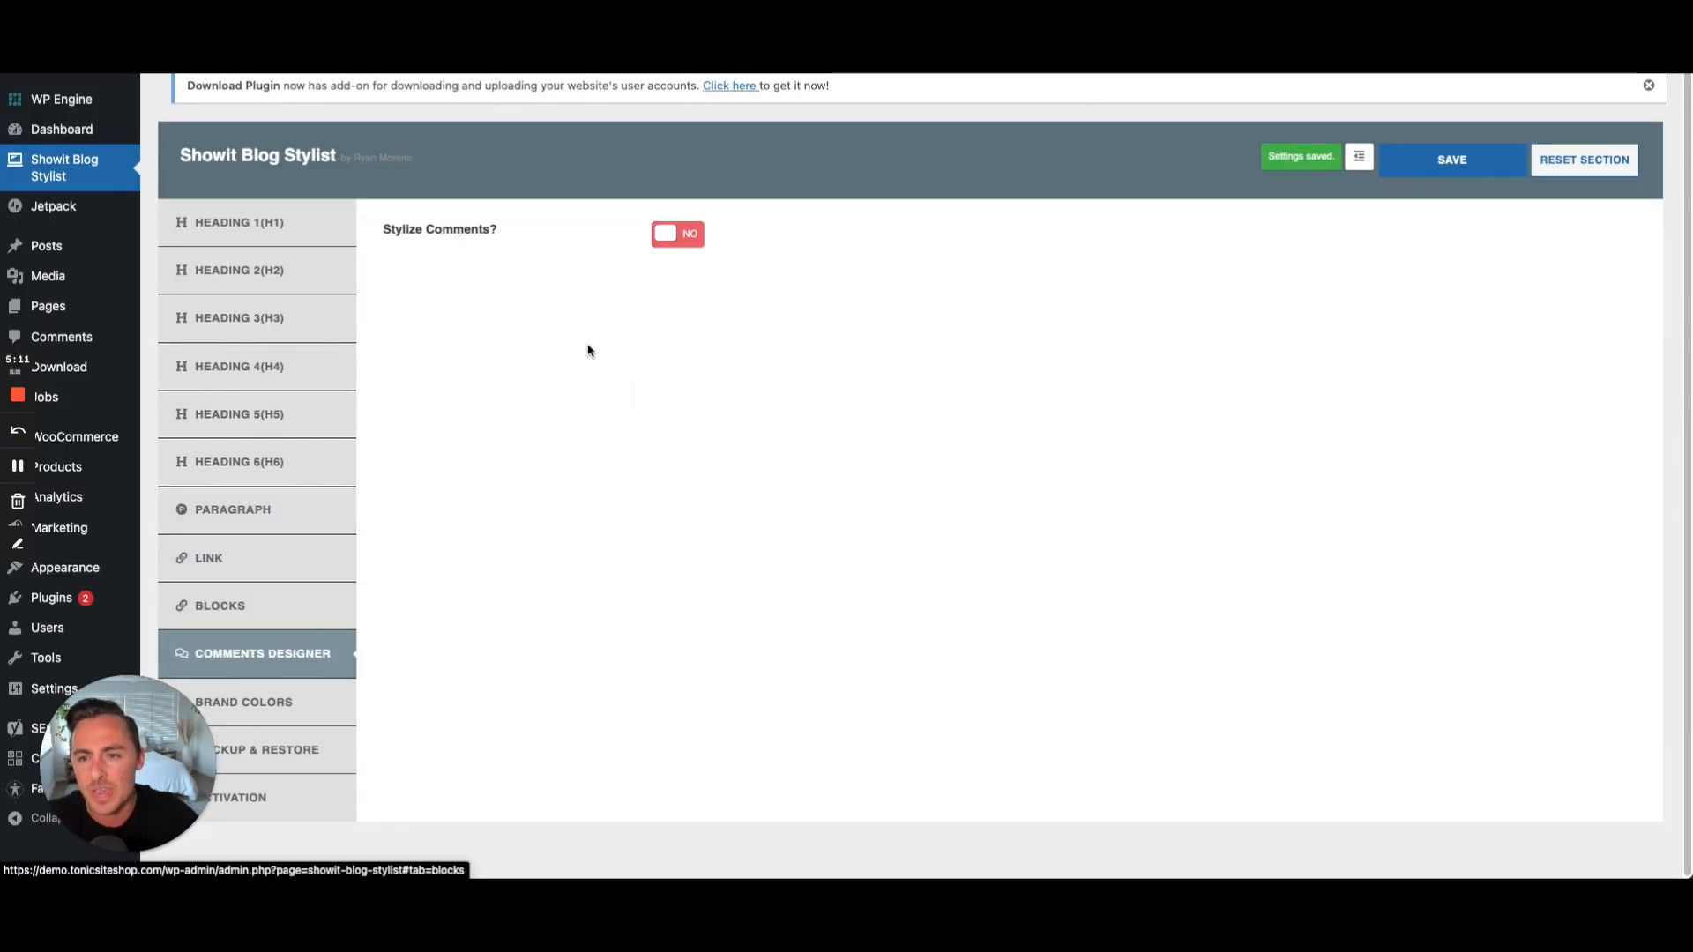
pyautogui.click(680, 234)
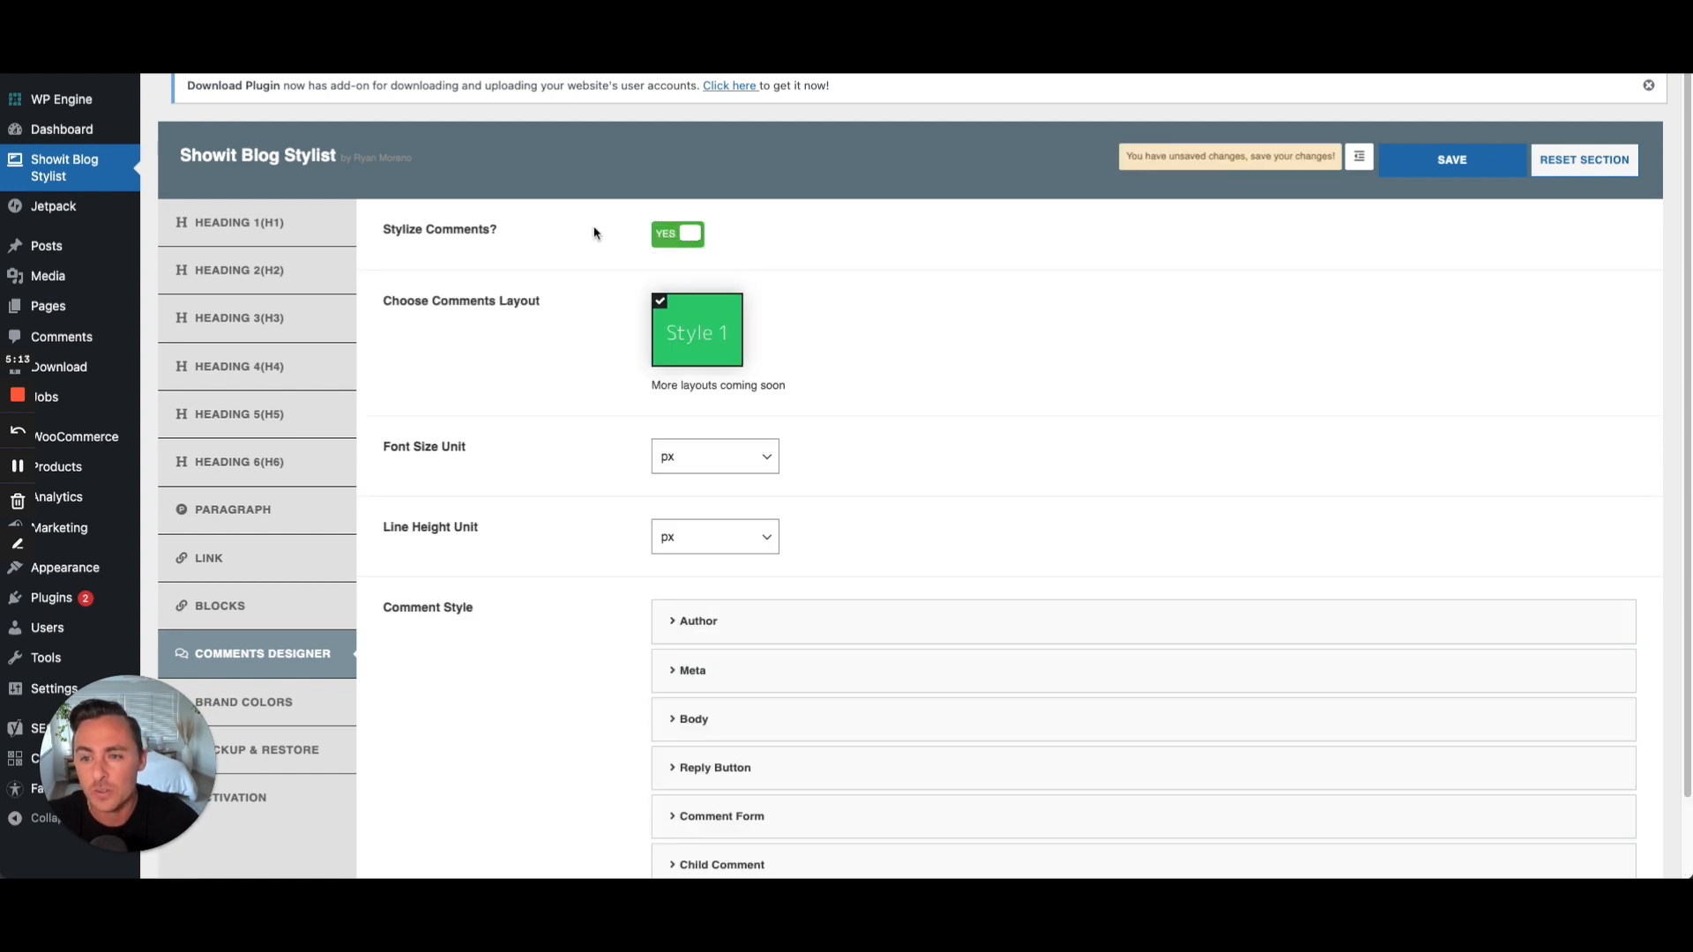
pyautogui.scroll(-2, 582, 235)
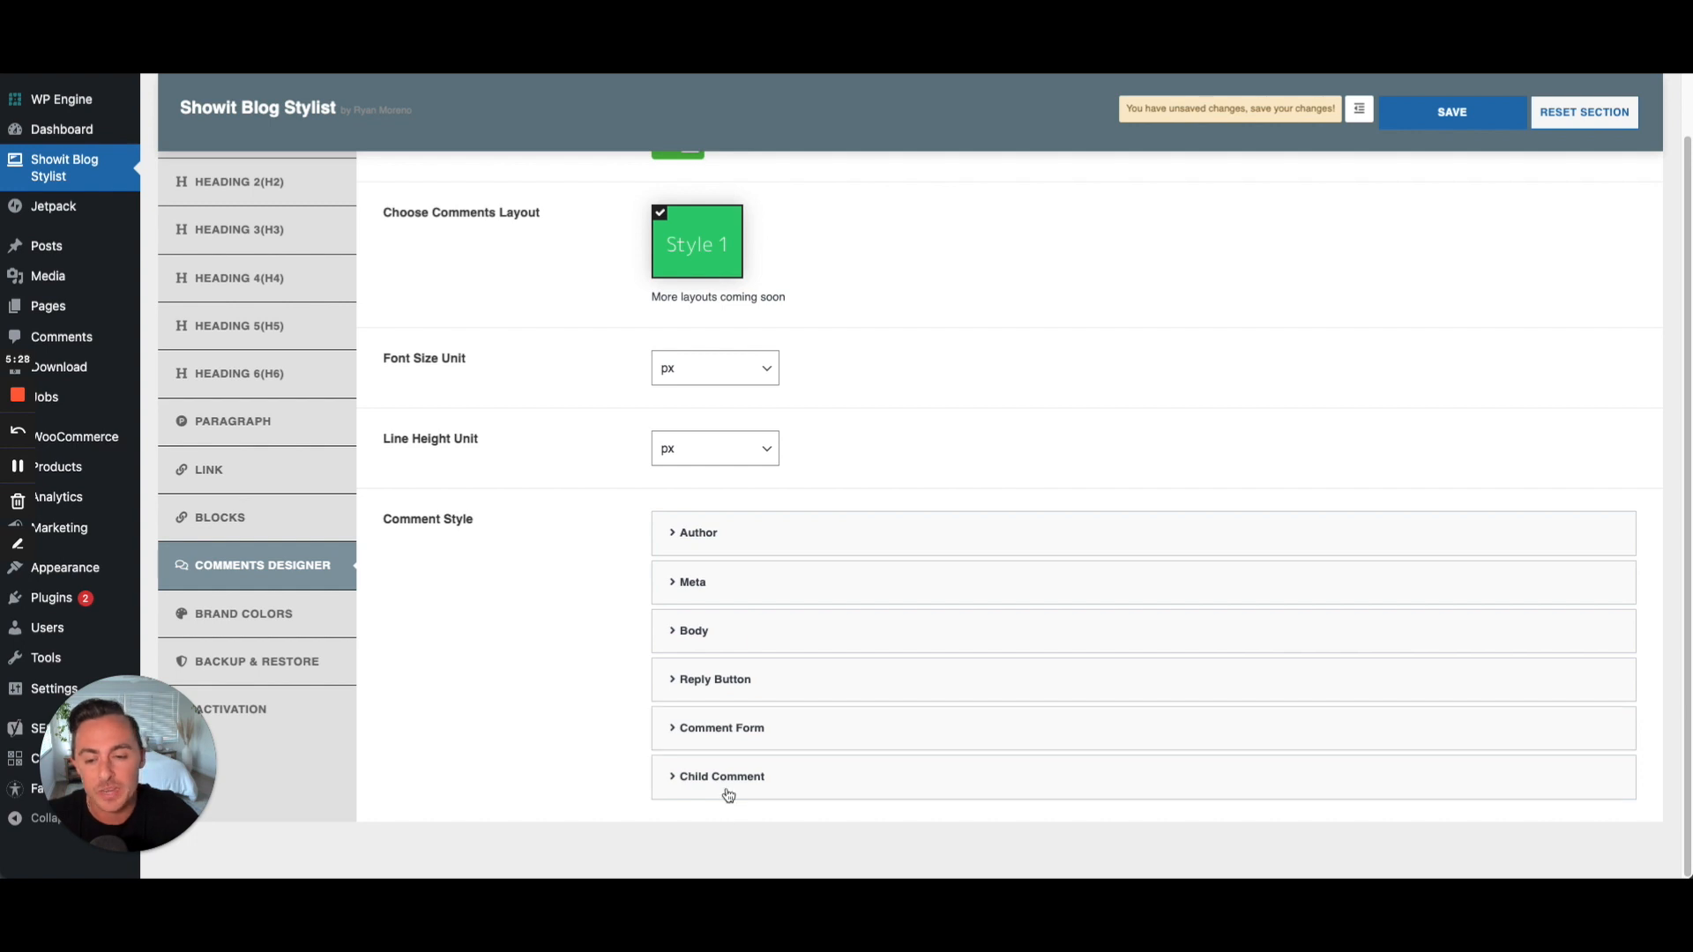
# Review the Author typography options under Comment Style, including font family, style and size, and collapse the section again.
pyautogui.click(674, 532)
pyautogui.scroll(-2, 590, 585)
pyautogui.scroll(-5, 605, 532)
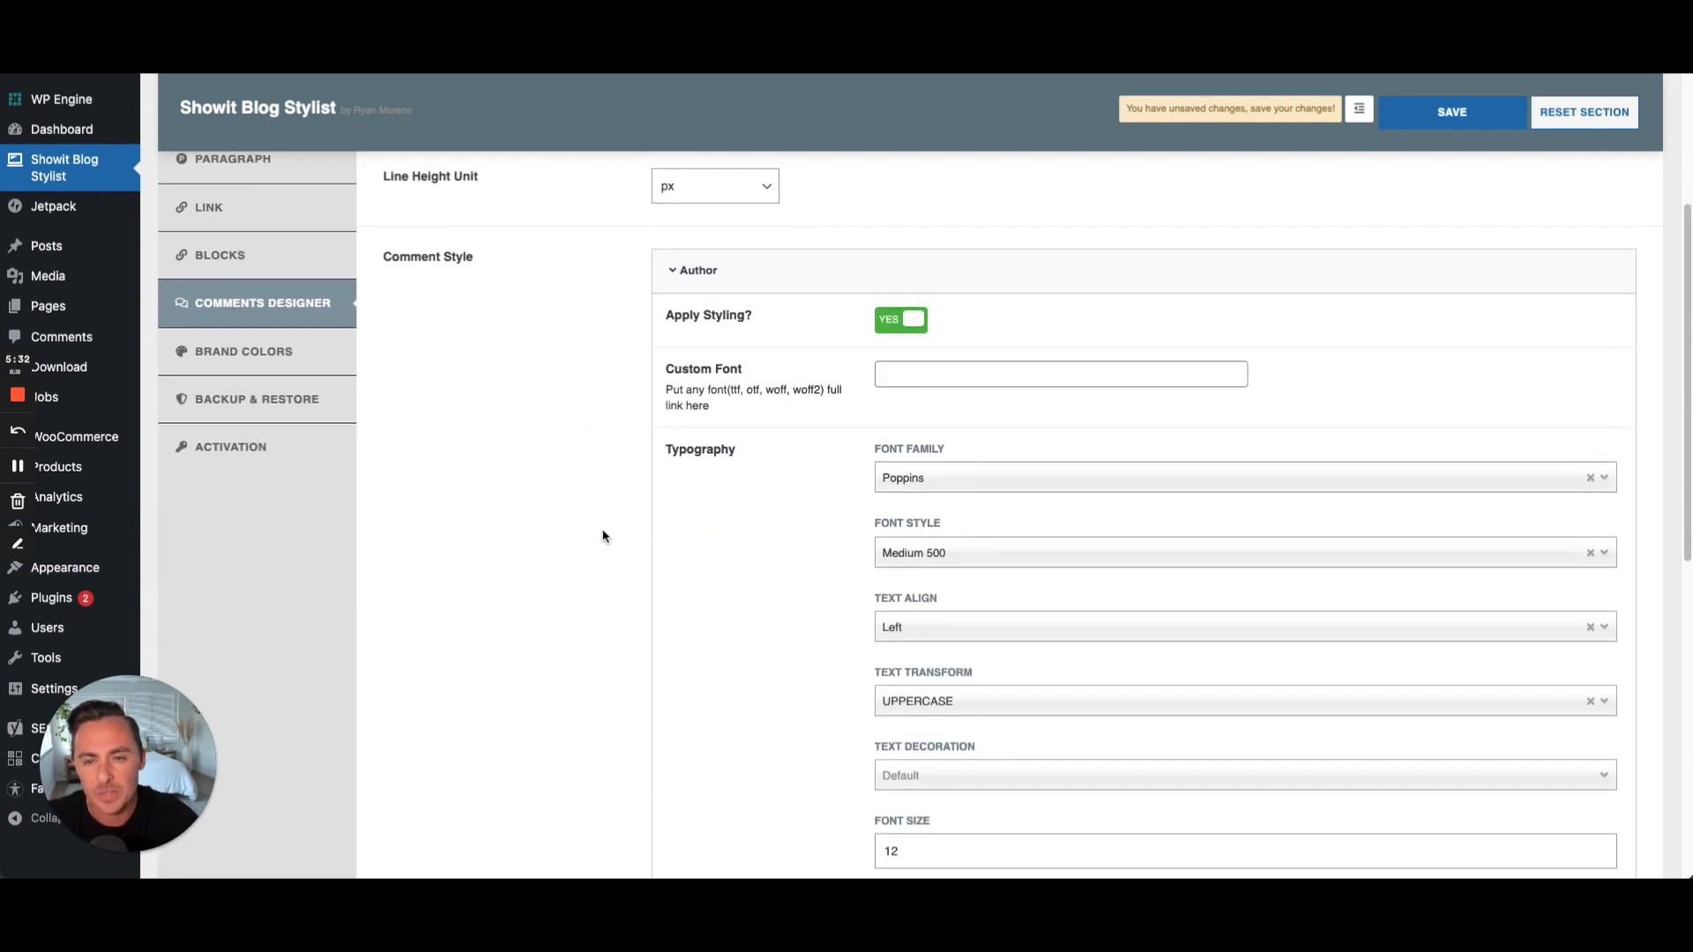
pyautogui.scroll(2, 736, 475)
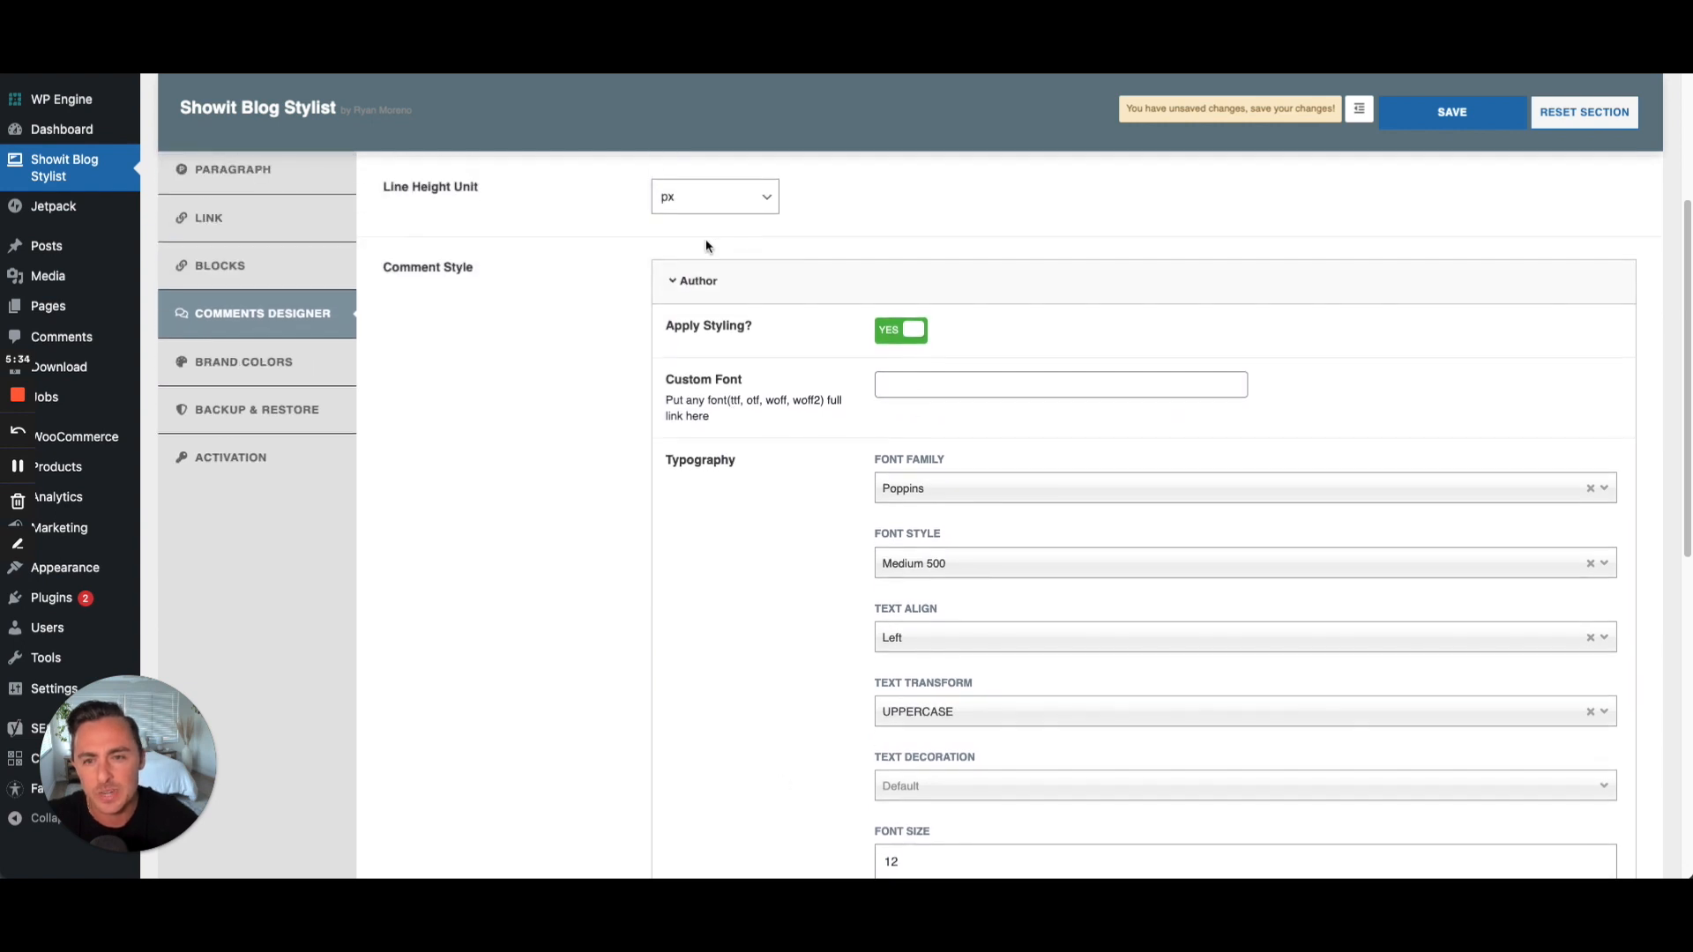
pyautogui.click(680, 276)
# Save the Comments Designer settings and reload the blog post to apply the comment styling.
pyautogui.click(1452, 111)
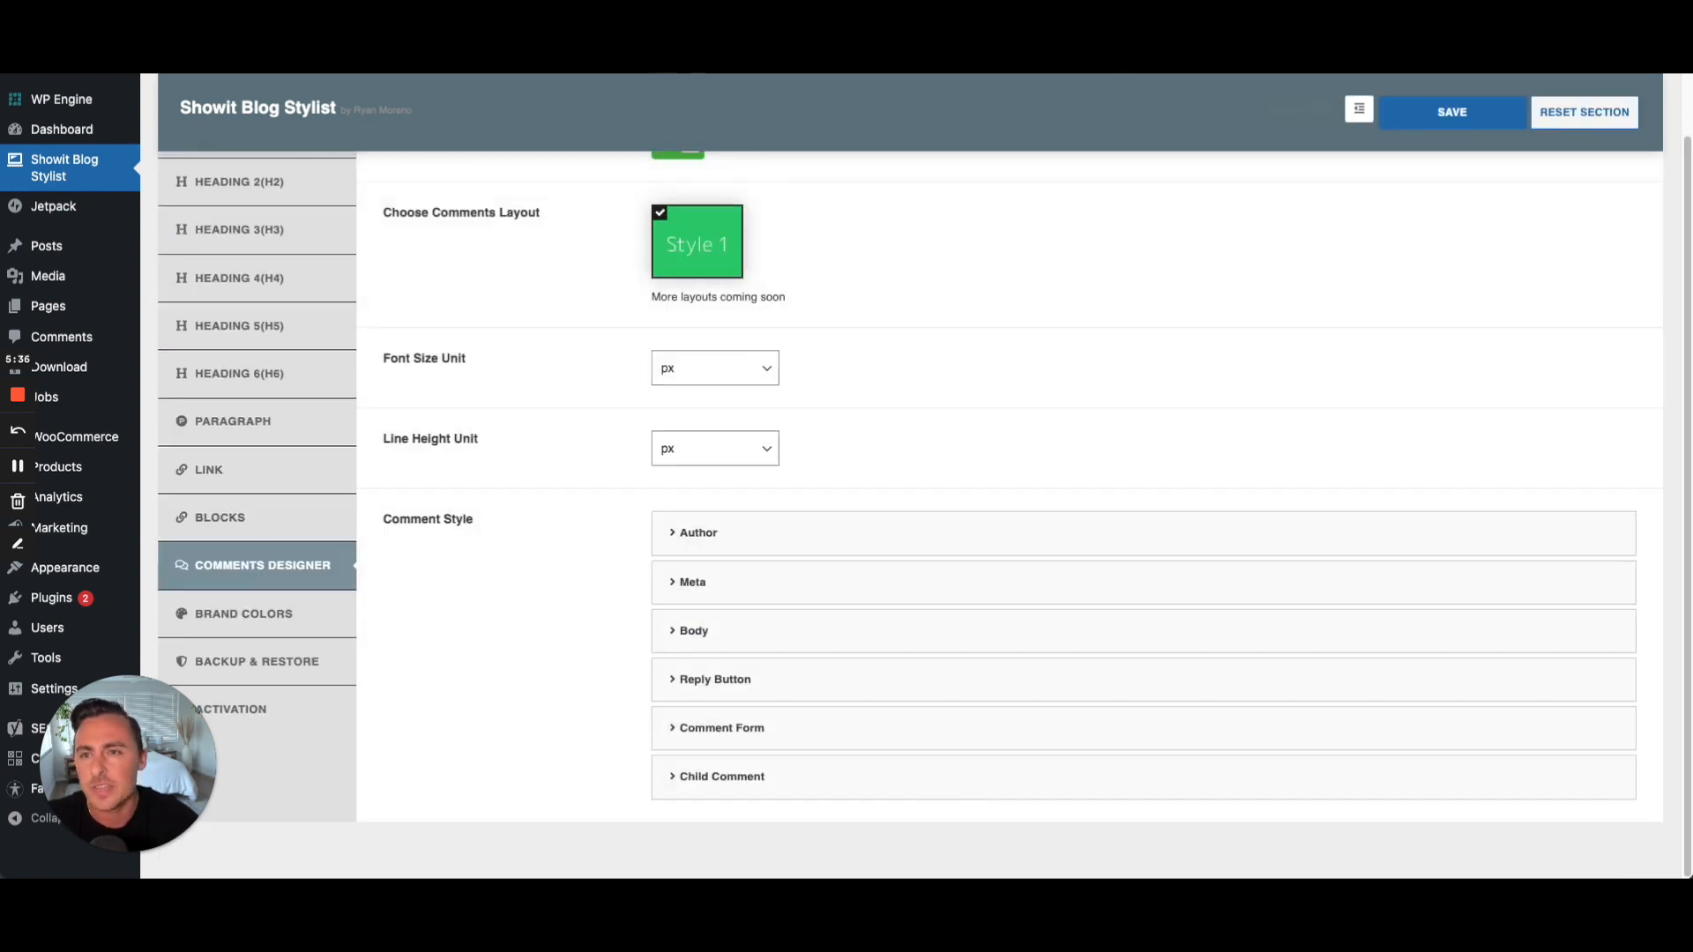
pyautogui.click(661, 74)
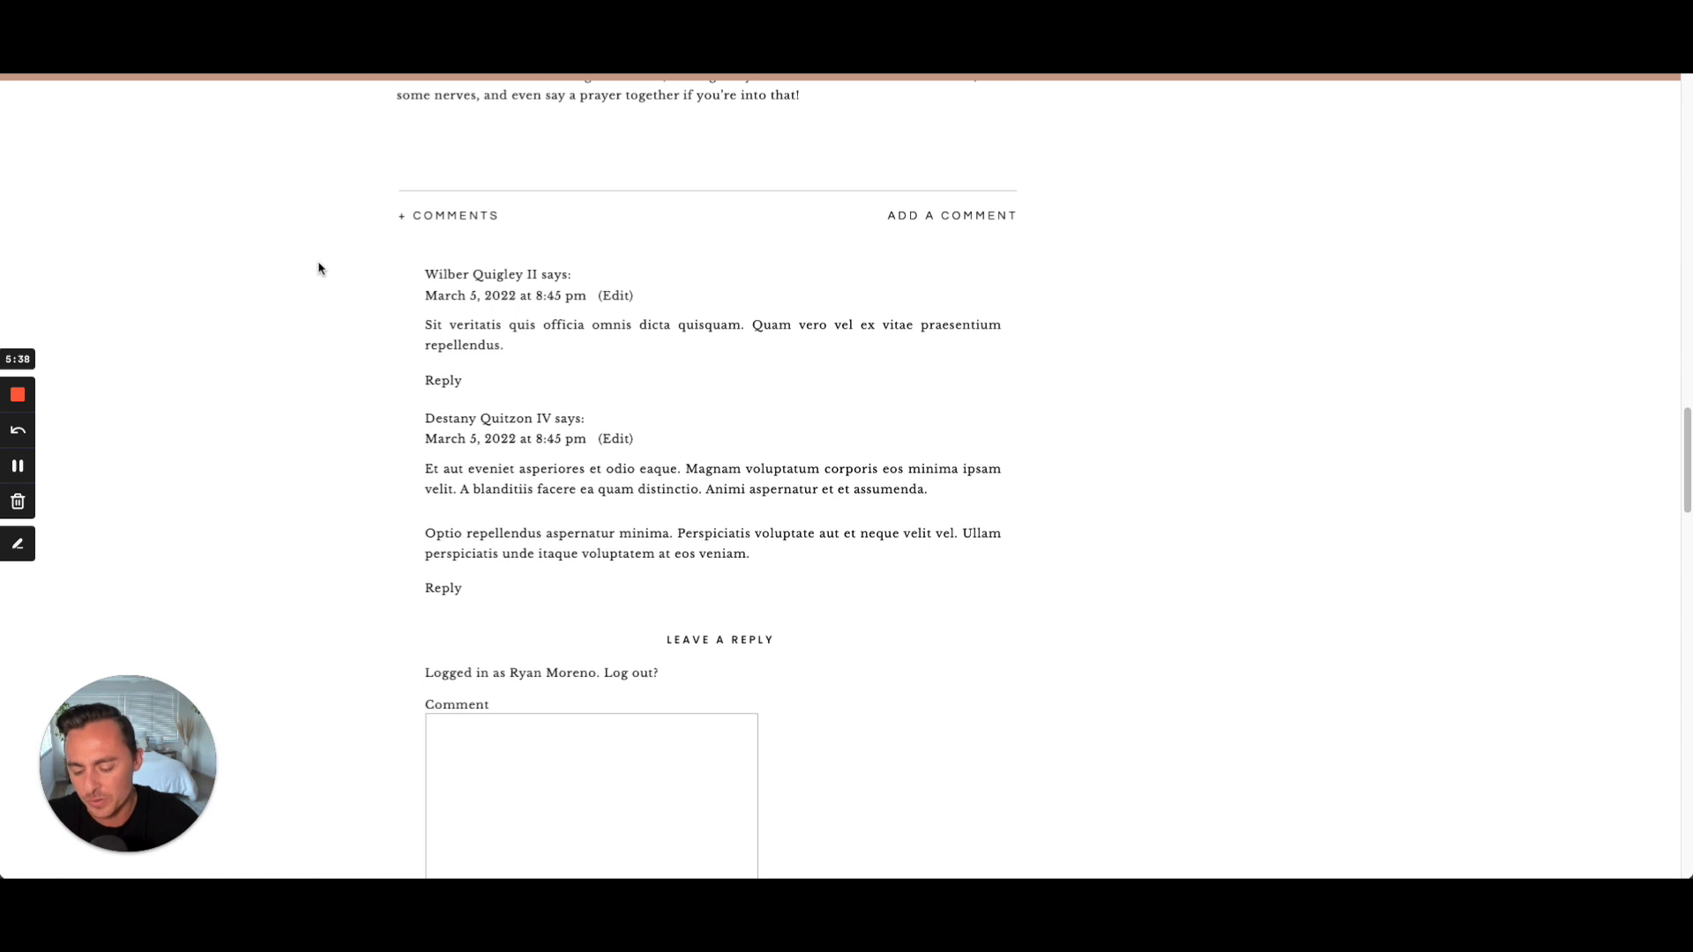
pyautogui.press('super+r')
# Check the styling of the comments, reply buttons and comment form in the blog post, and return to the Comments Designer settings.
pyautogui.scroll(-1, 294, 230)
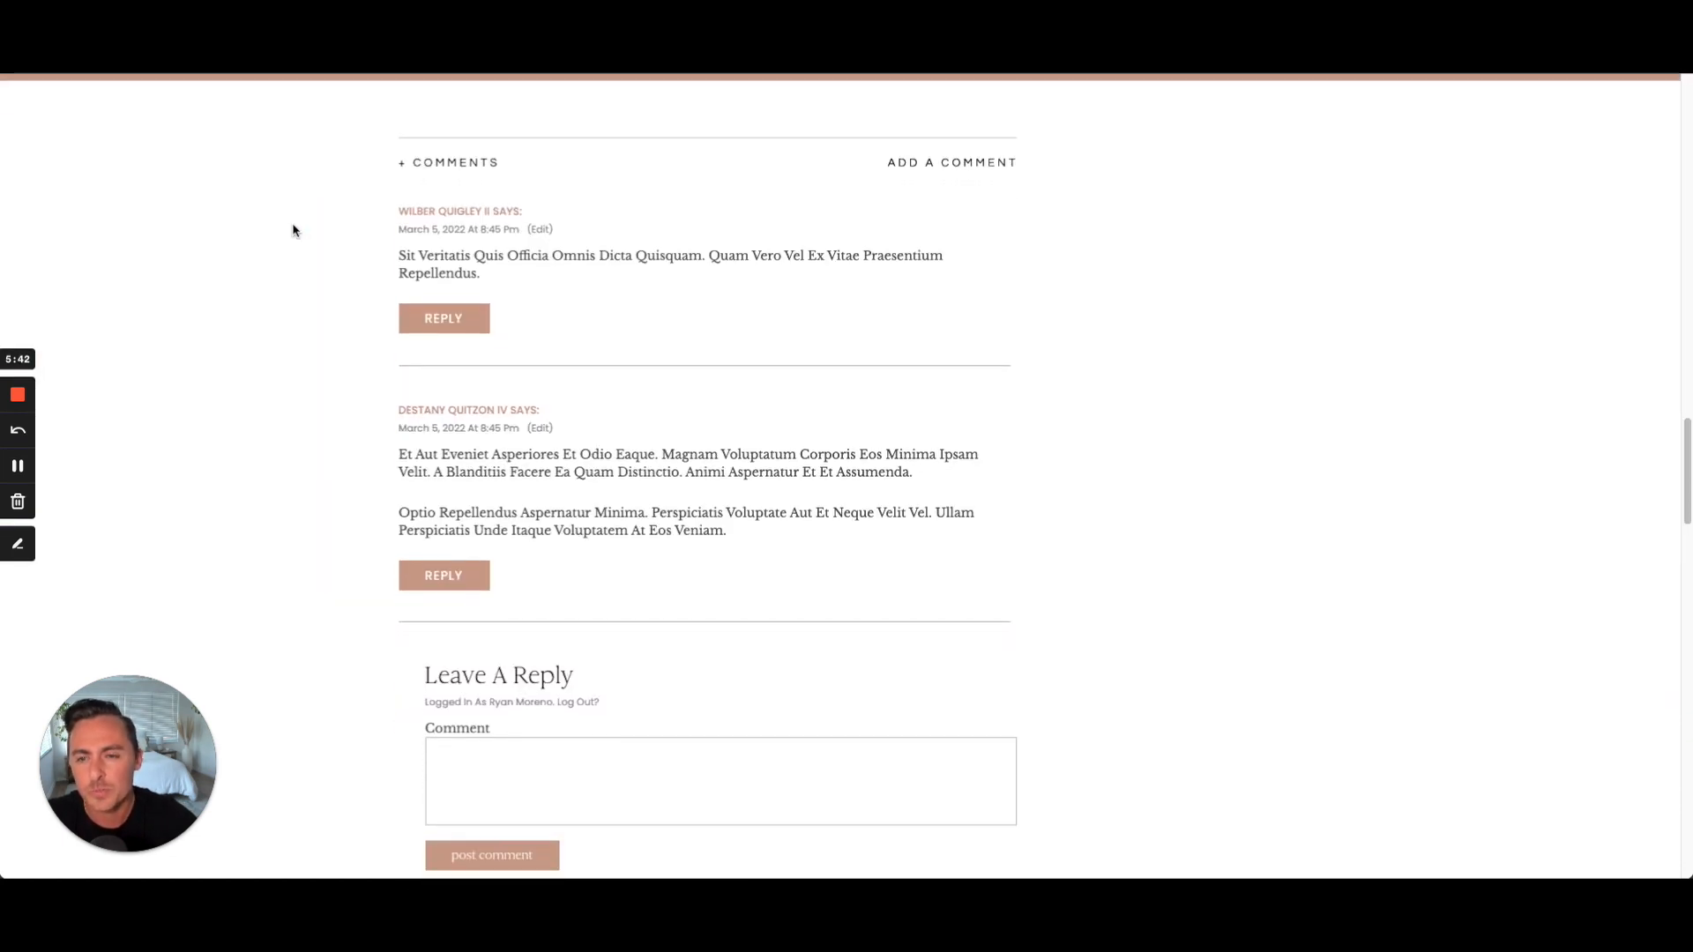
pyautogui.scroll(-1, 295, 232)
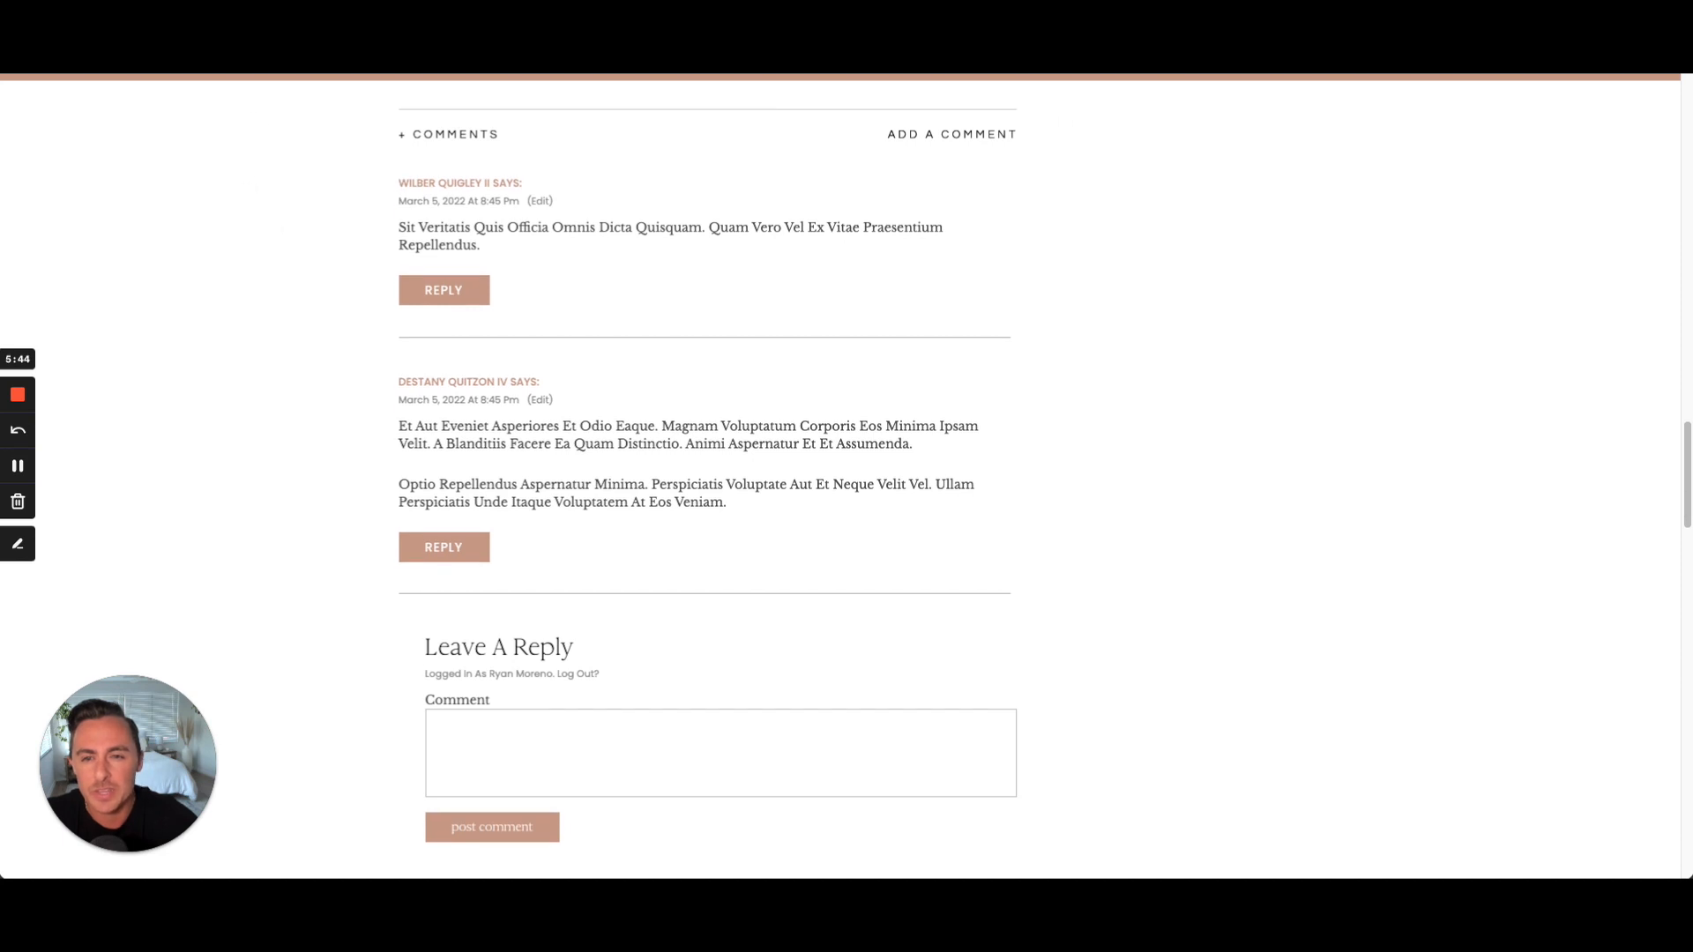
pyautogui.scroll(-2, 736, 302)
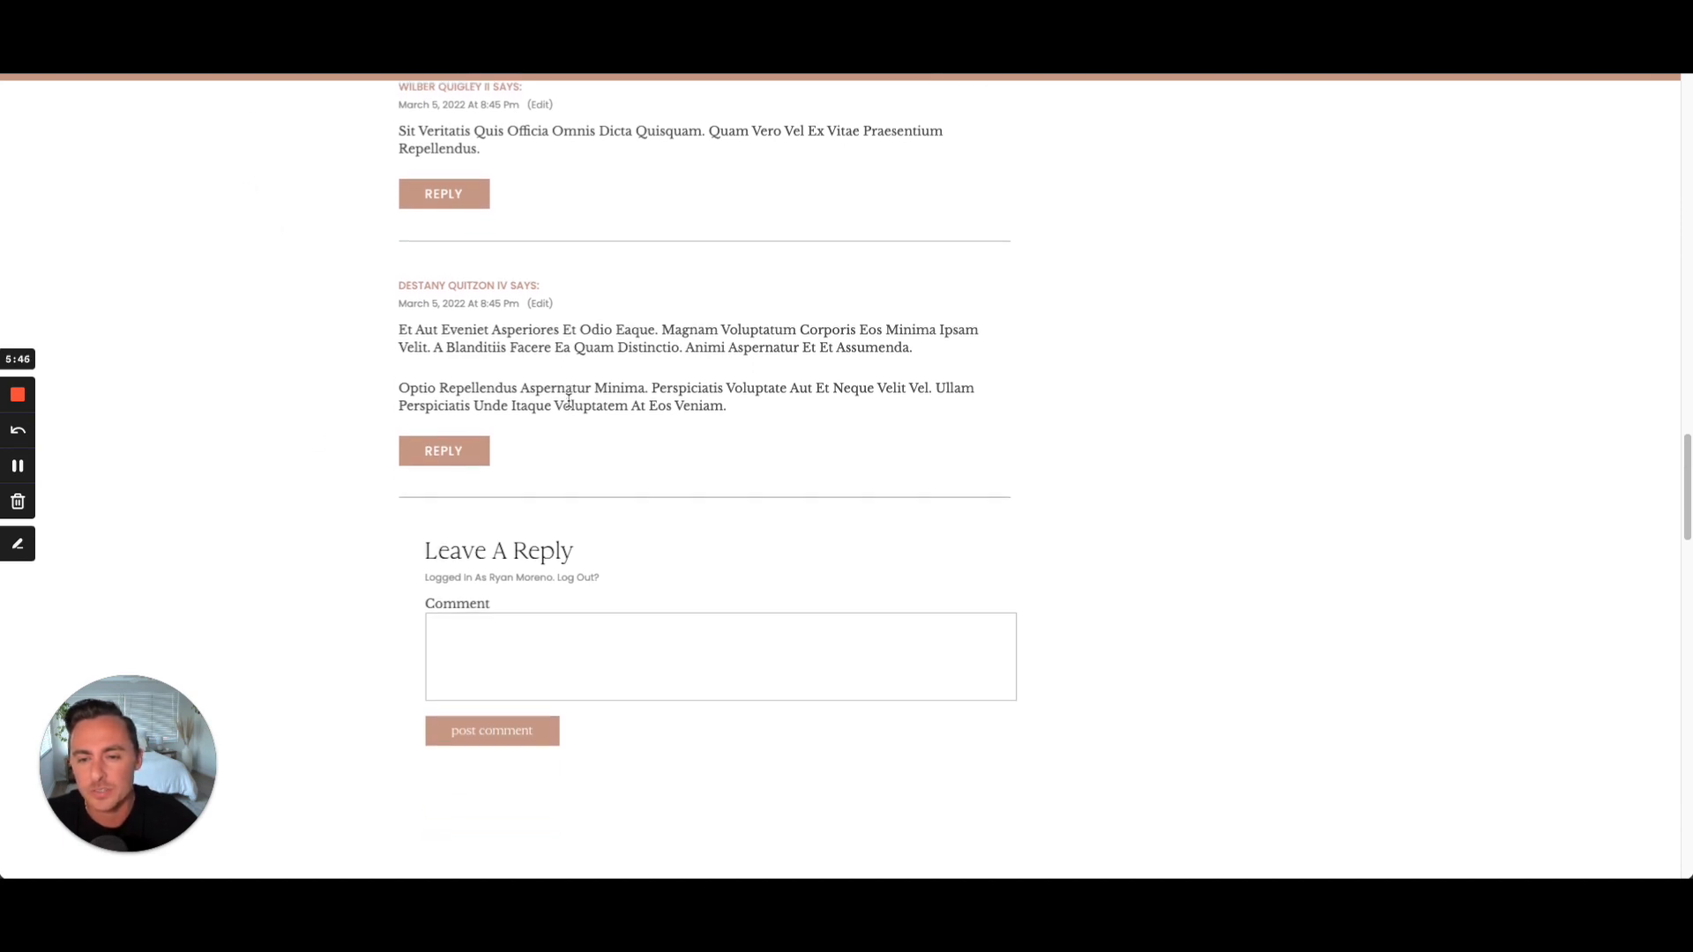
pyautogui.scroll(2, 569, 401)
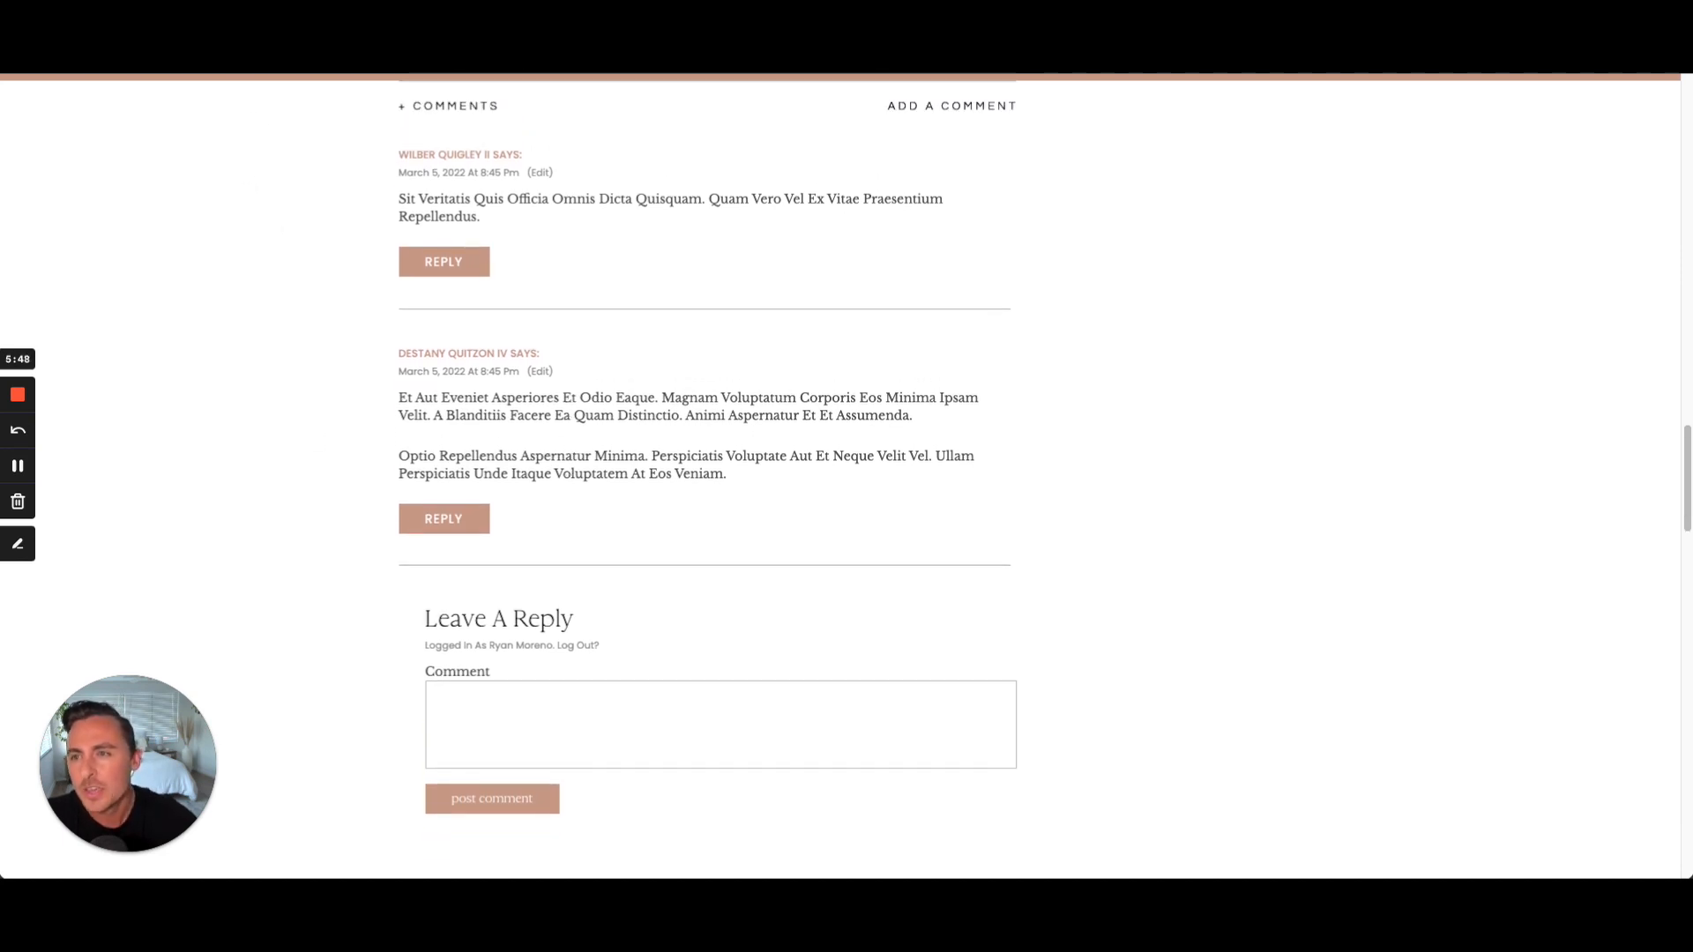
pyautogui.hotkey('ctrl', 'Tab')
pyautogui.scroll(3, 357, 354)
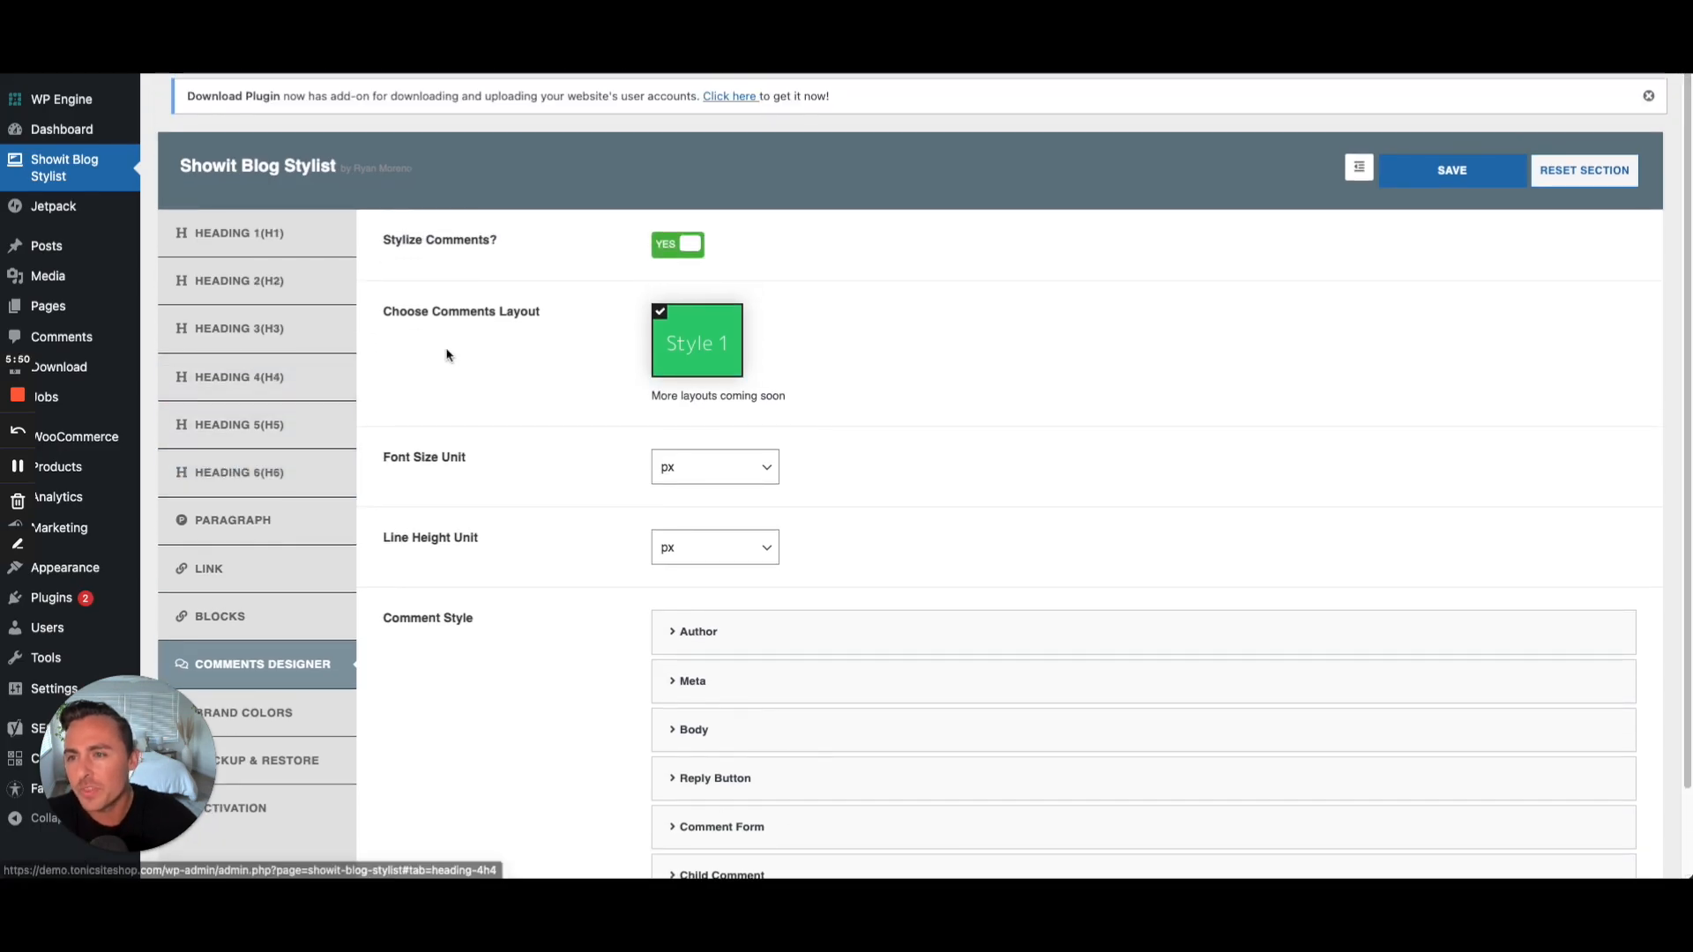